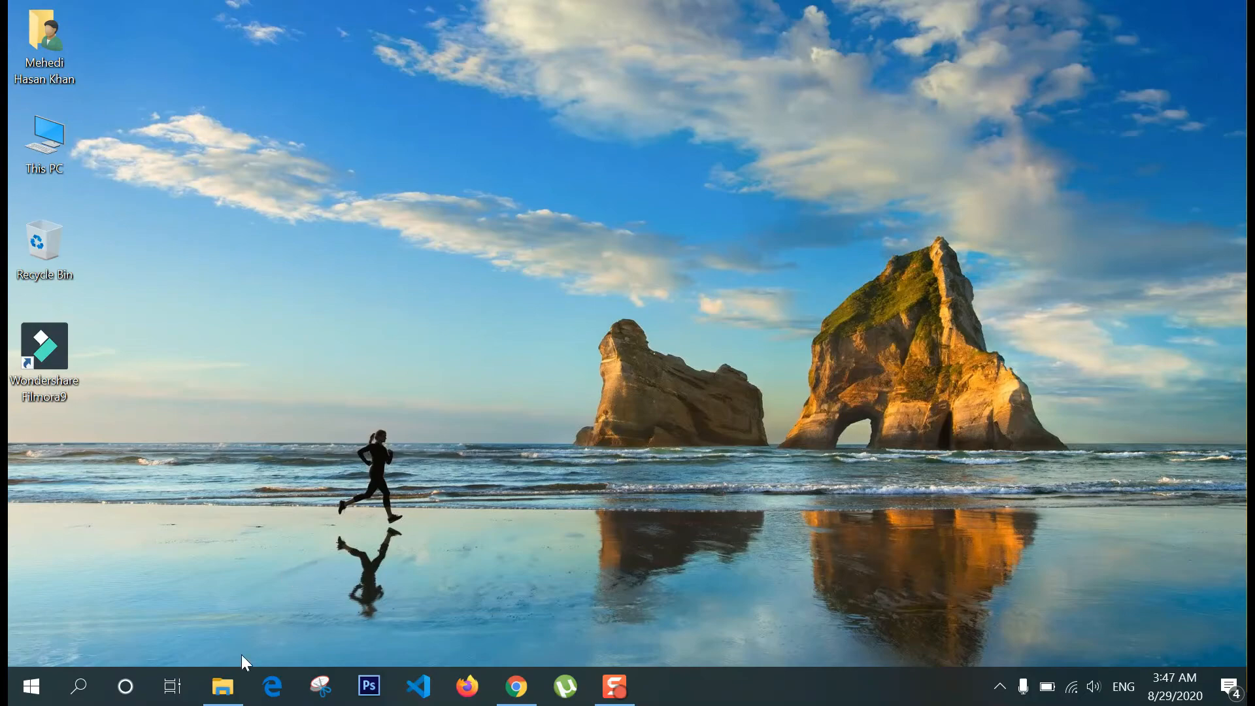
Step: Search 'xampp download' in a new Chrome tab and open the apachefriends.org download page
{"action": "left_click", "coordinate": [224, 686]}
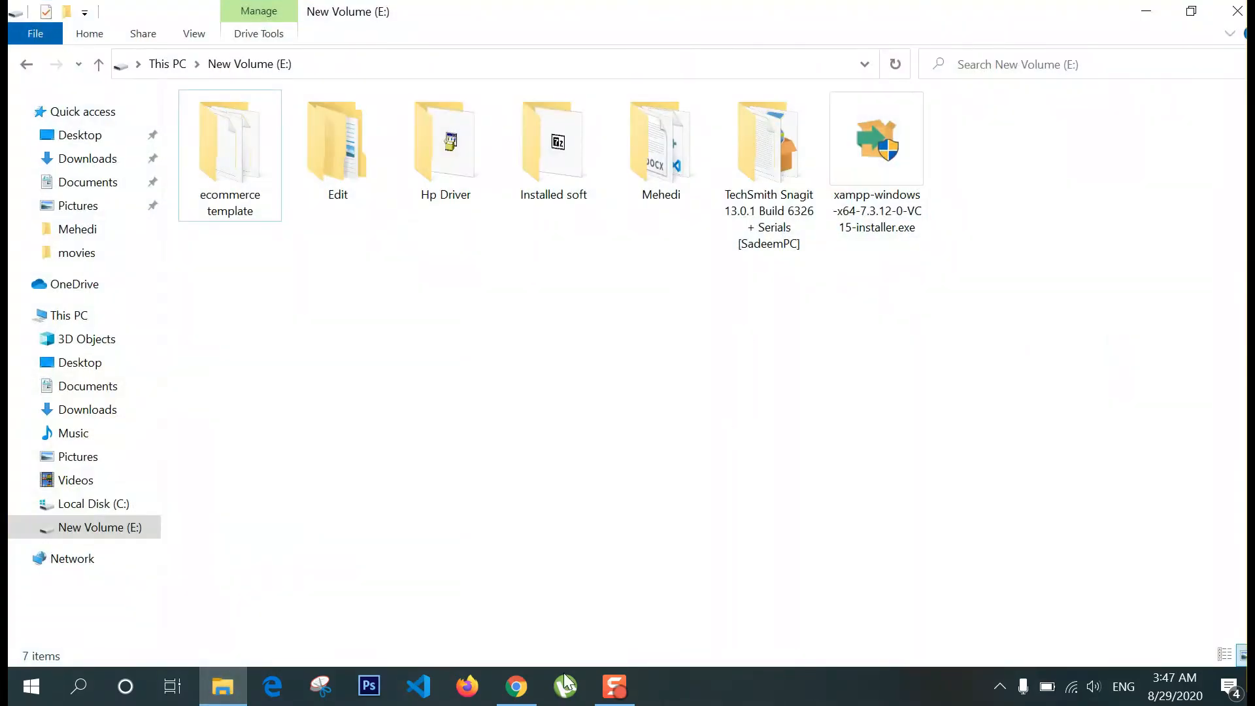
{"action": "left_click", "coordinate": [517, 686]}
{"action": "left_click", "coordinate": [275, 16]}
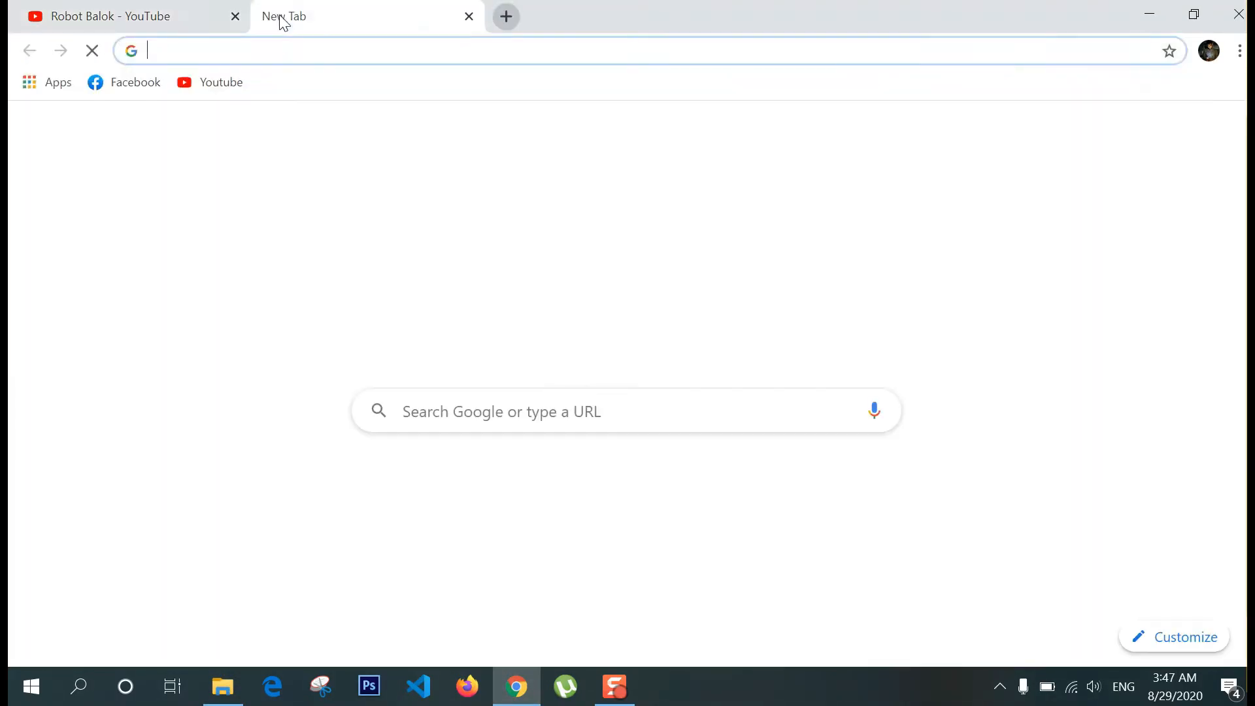
{"action": "type", "text": "xampp "}
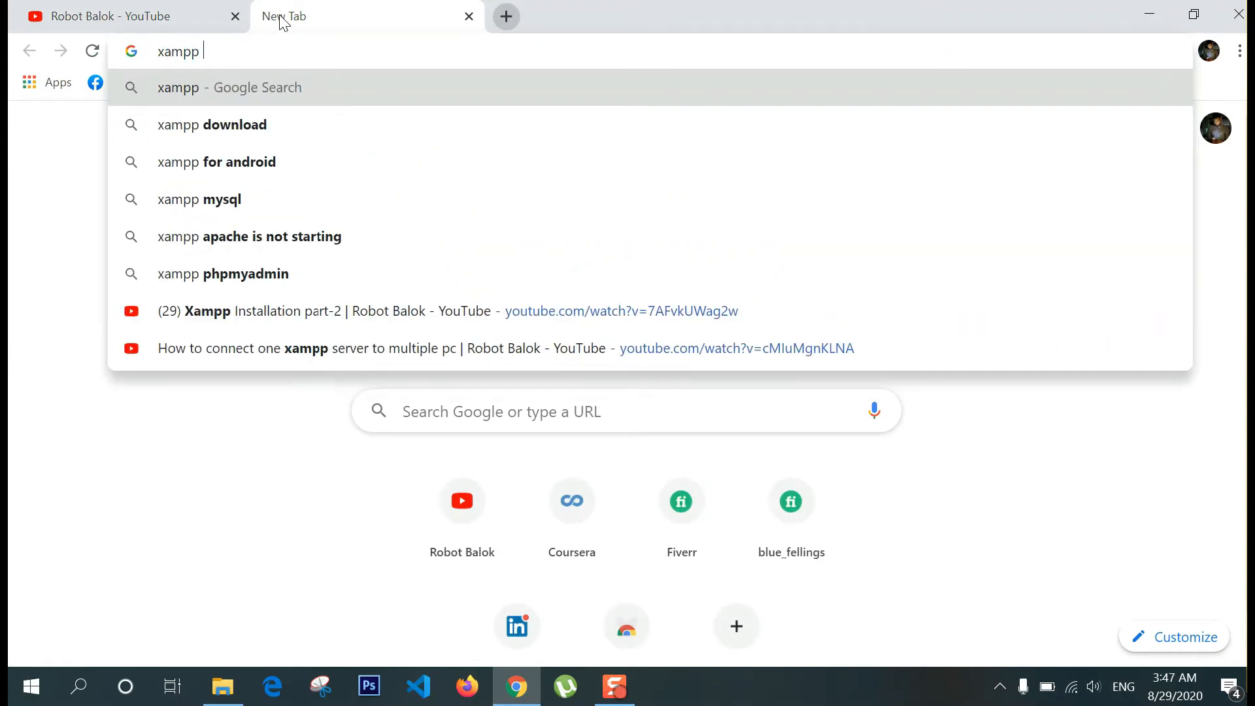
{"action": "type", "text": "download"}
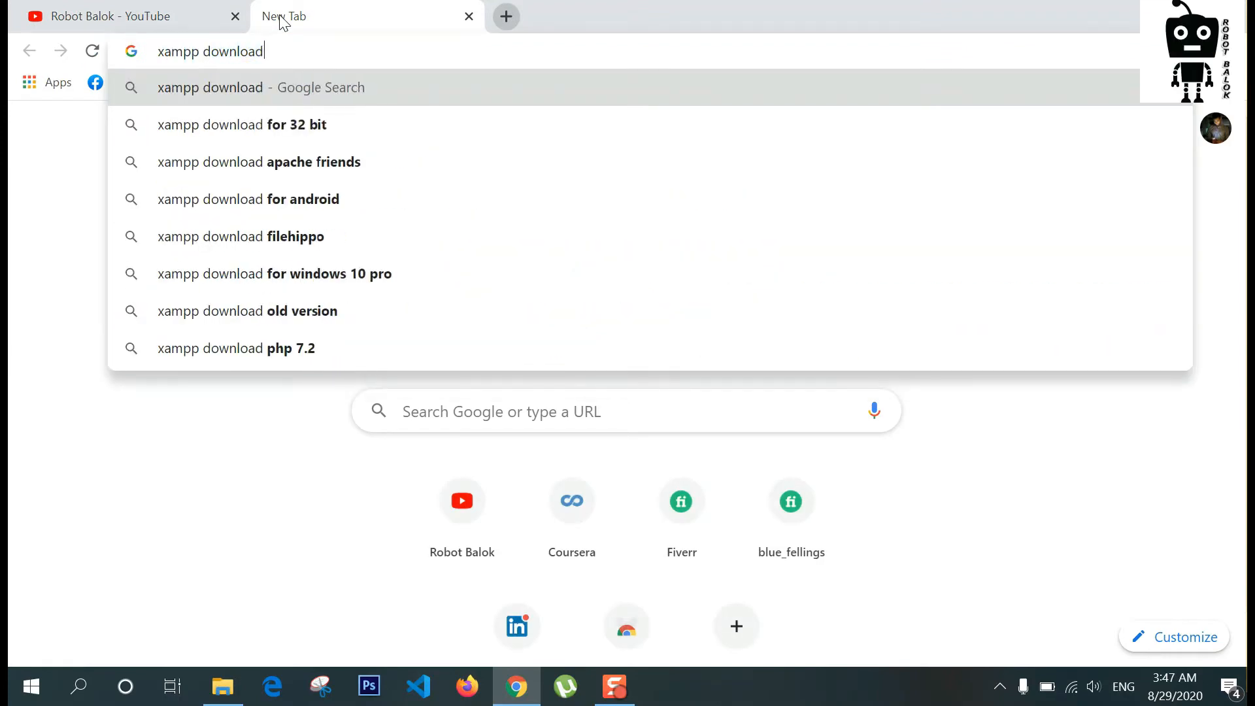
{"action": "key", "text": "Return"}
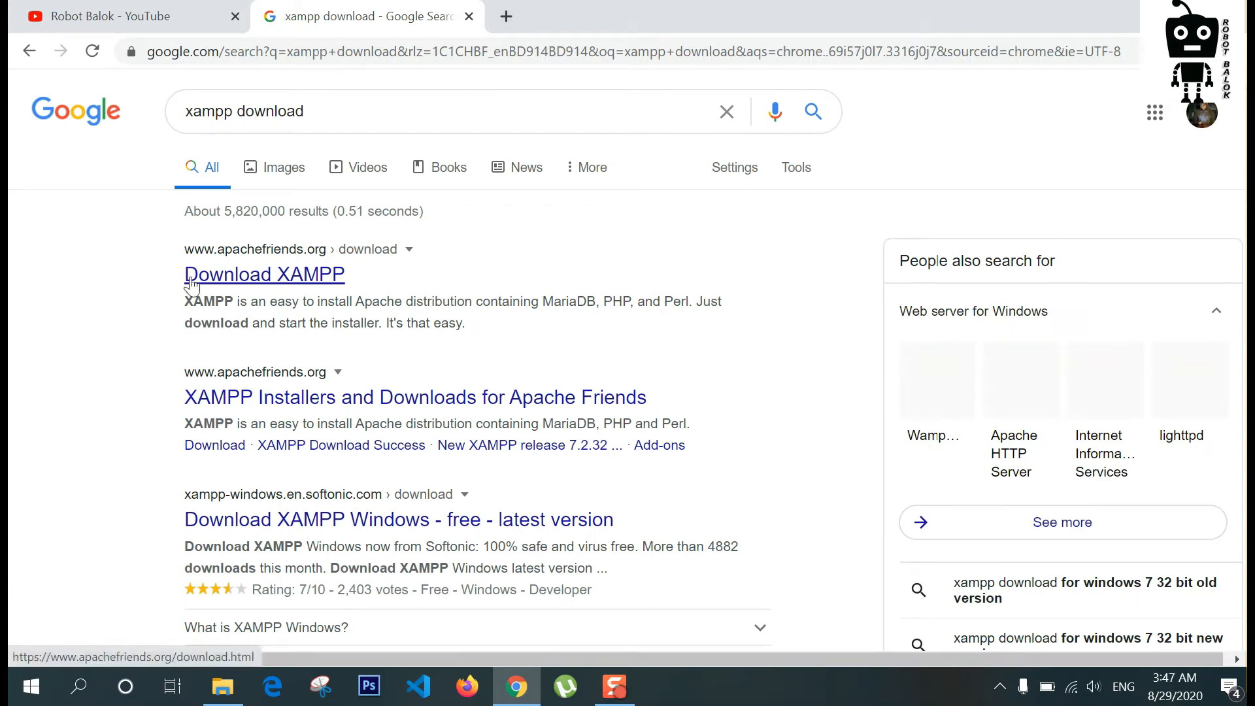
{"action": "left_click", "coordinate": [196, 276]}
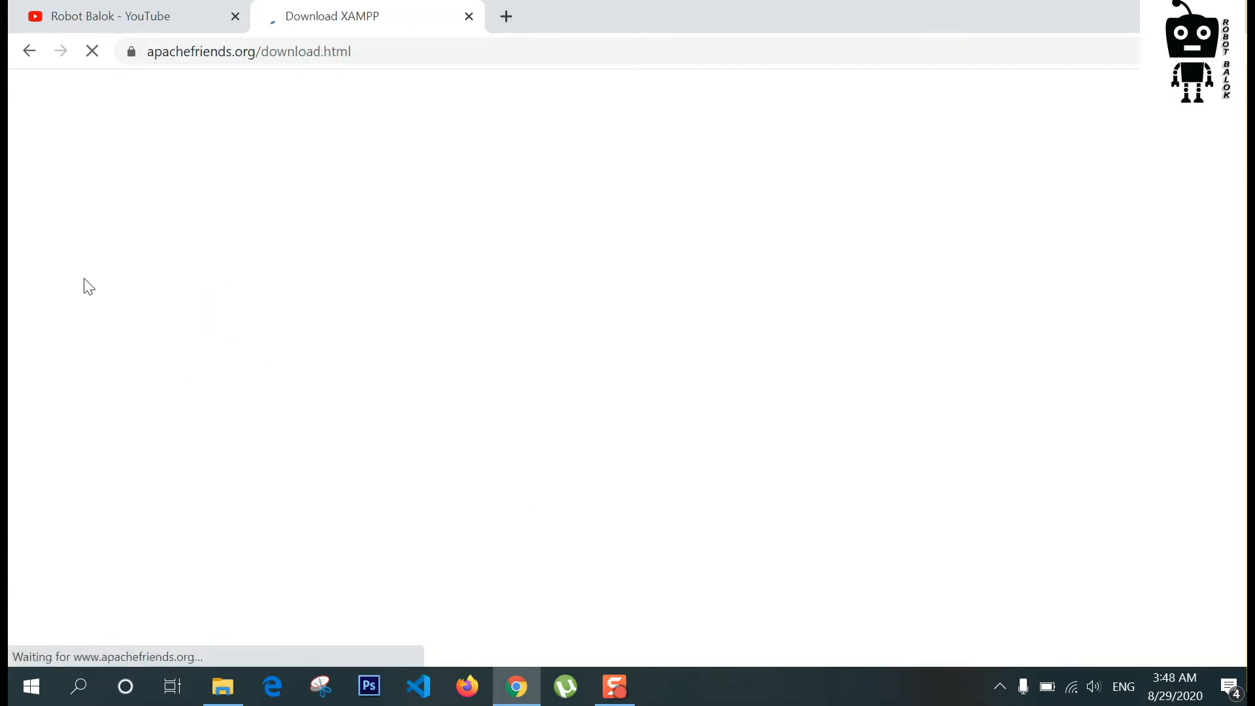
{"action": "scroll", "coordinate": [131, 443], "scroll_direction": "down", "scroll_amount": 3}
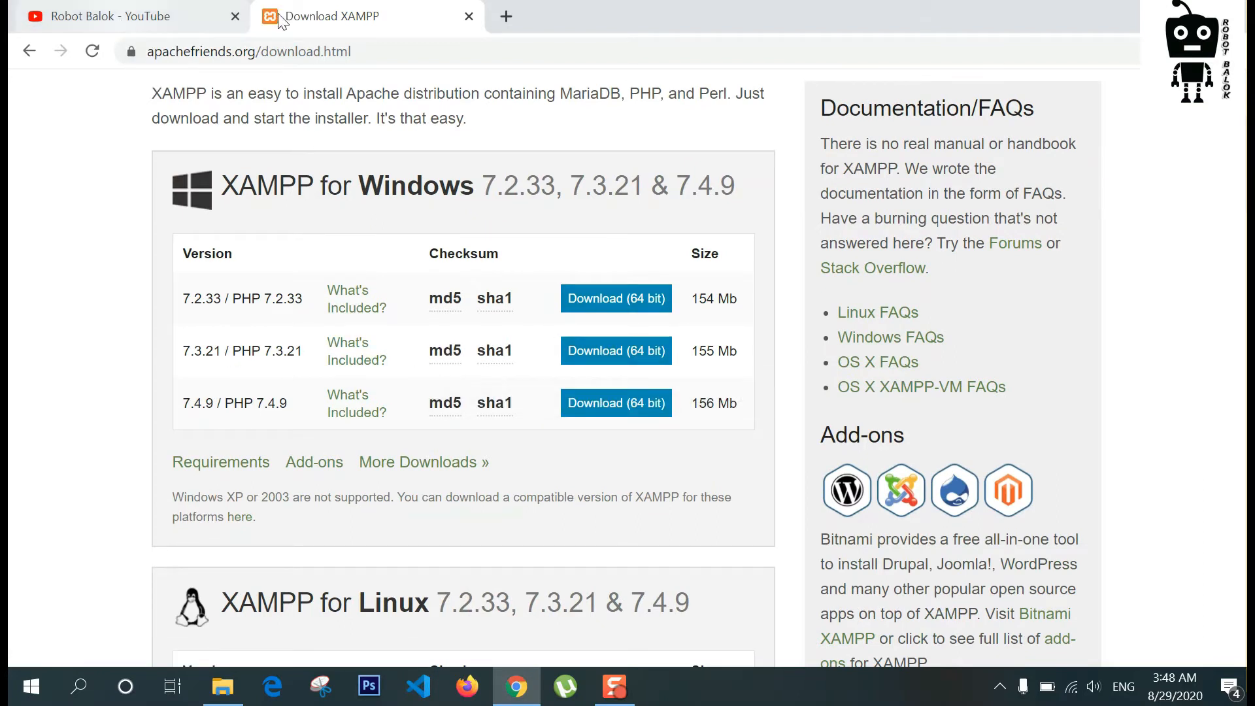
{"action": "left_click", "coordinate": [1148, 9]}
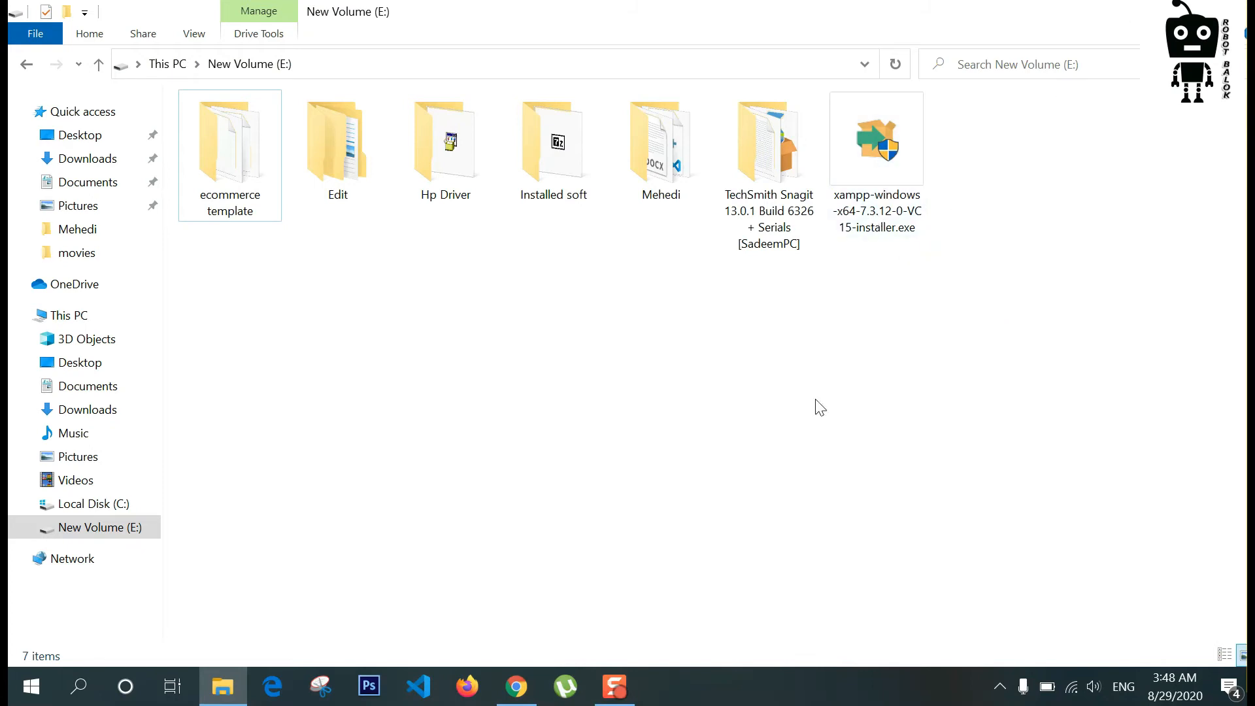
Step: Run xampp-windows-x64-7.3.12-0-VC15-installer.exe and dismiss the UAC warning
{"action": "double_click", "coordinate": [891, 157]}
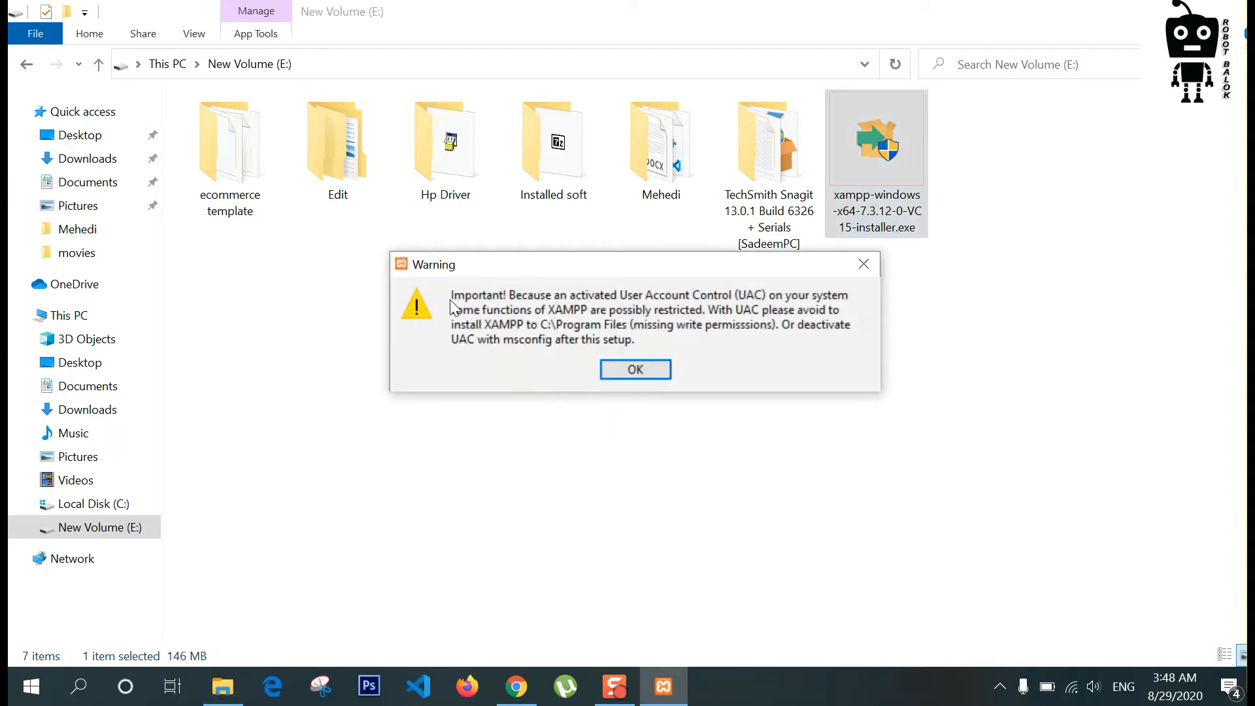
{"action": "left_click", "coordinate": [612, 368]}
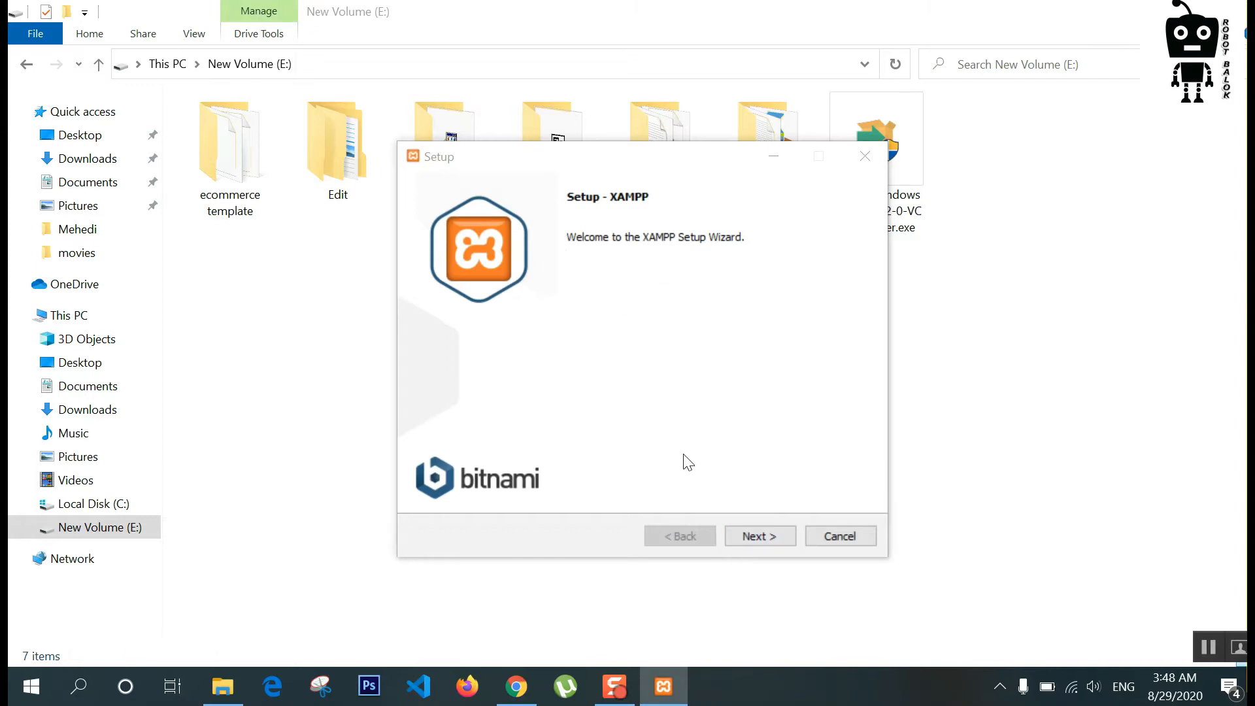
Step: Keep all components and change the install folder from C:\xampp to E:\xampp
{"action": "left_click", "coordinate": [750, 535]}
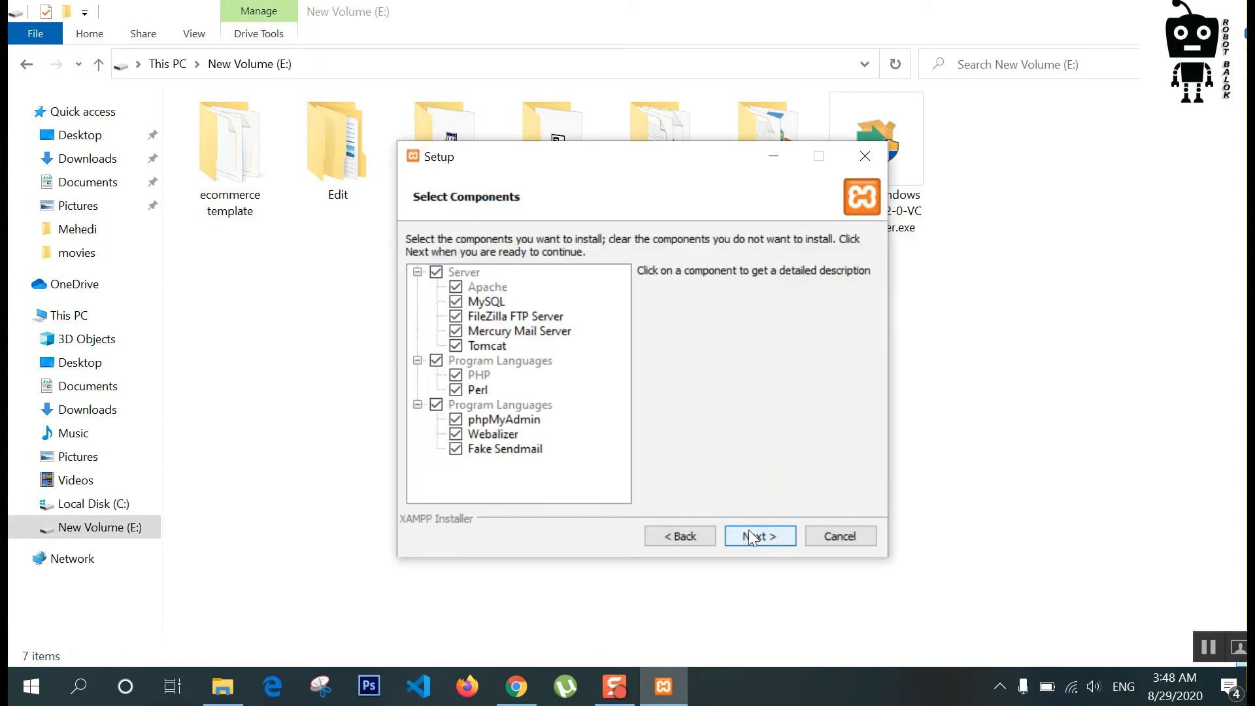
{"action": "left_click", "coordinate": [771, 535]}
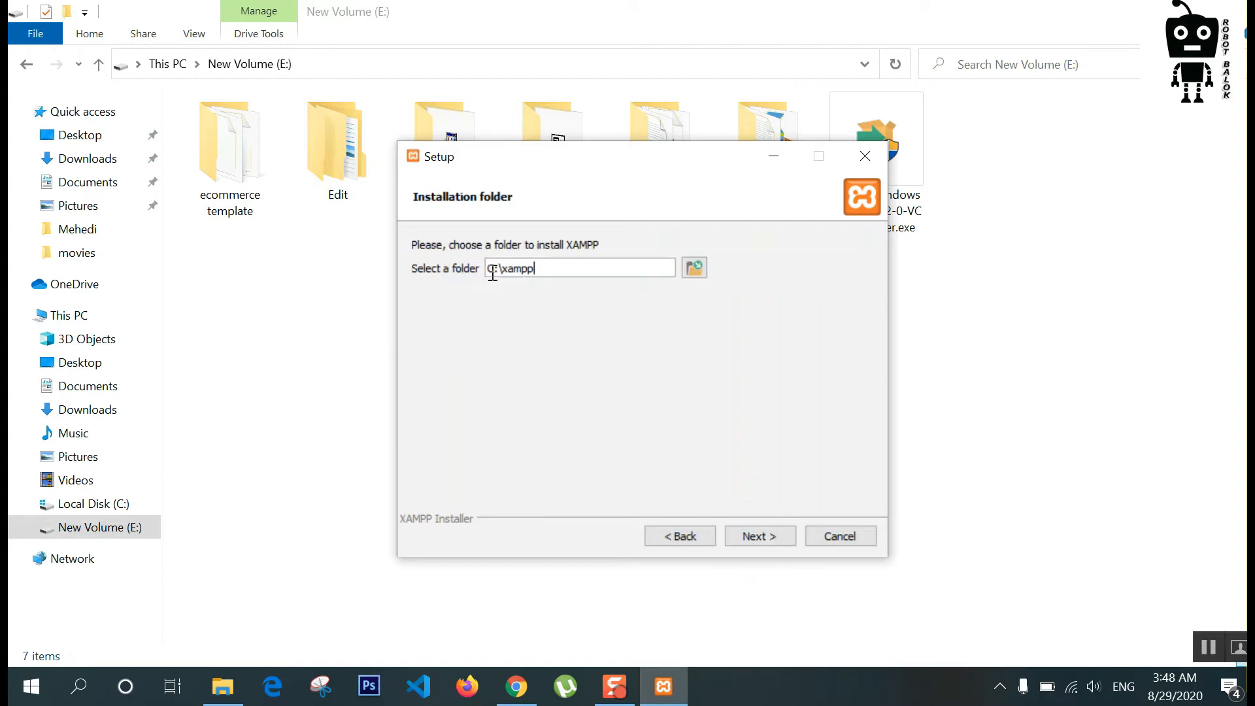
{"action": "left_click_drag", "start_coordinate": [493, 272], "coordinate": [489, 272]}
{"action": "left_click", "coordinate": [558, 269]}
{"action": "left_click_drag", "start_coordinate": [493, 268], "coordinate": [488, 268]}
{"action": "type", "text": "E"}
{"action": "left_click", "coordinate": [757, 534]}
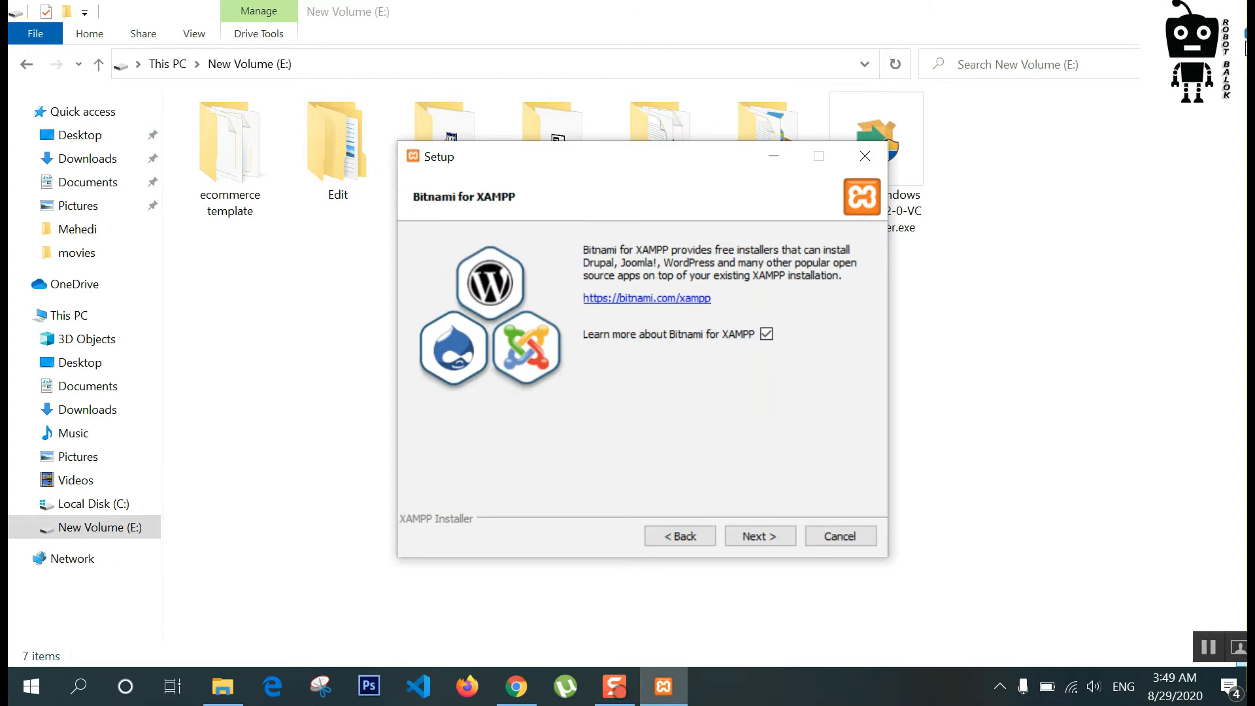
{"action": "left_click", "coordinate": [1132, 11]}
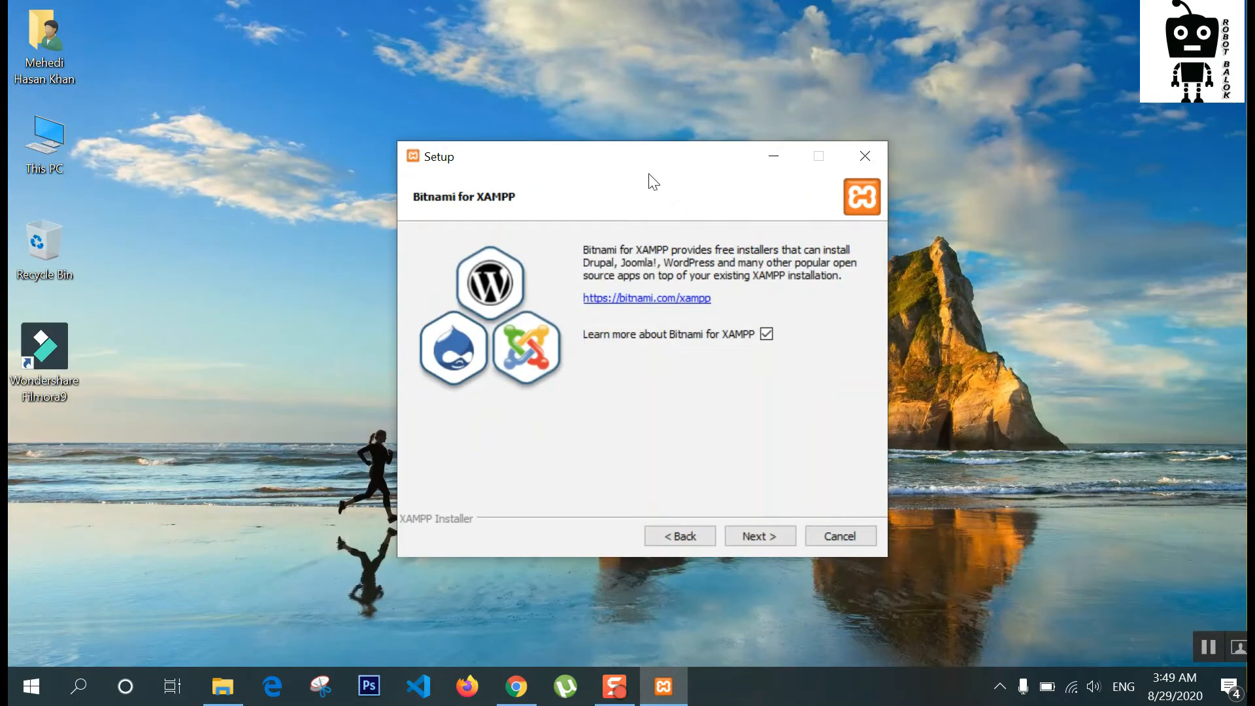
Step: Close the Bitnami for XAMPP page that opened in Chrome and start installing XAMPP
{"action": "left_click", "coordinate": [760, 533]}
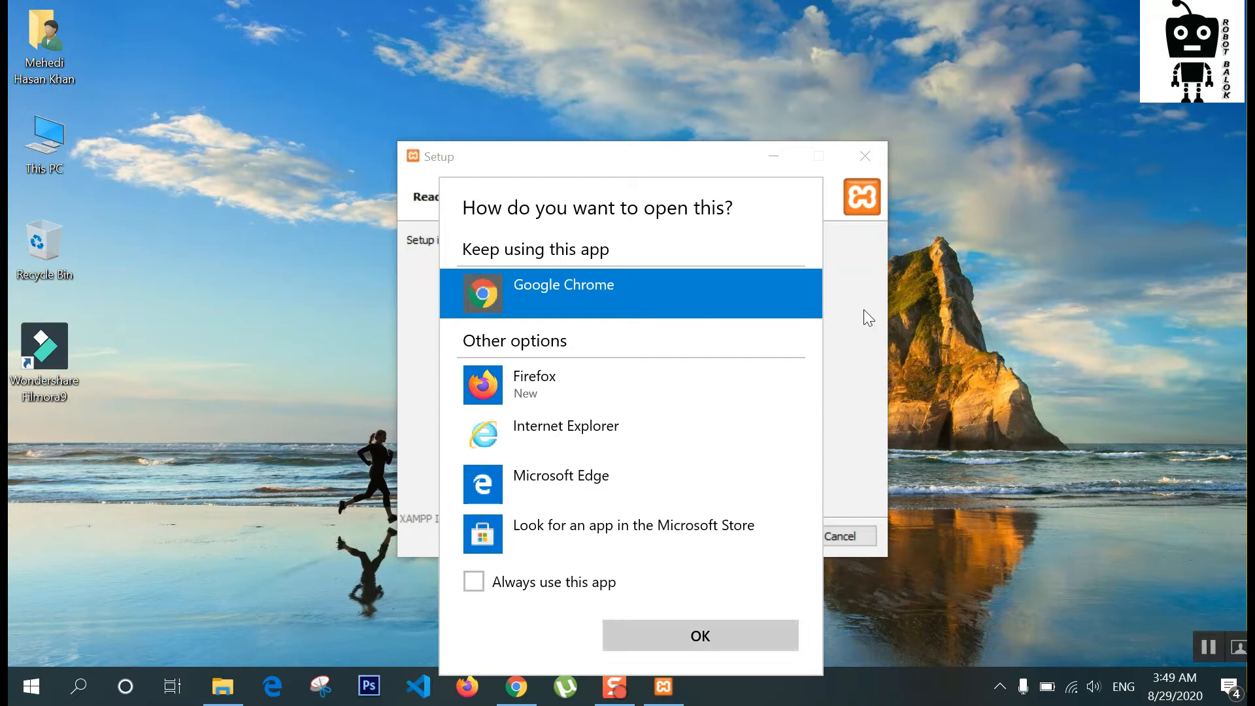
{"action": "left_click", "coordinate": [708, 638]}
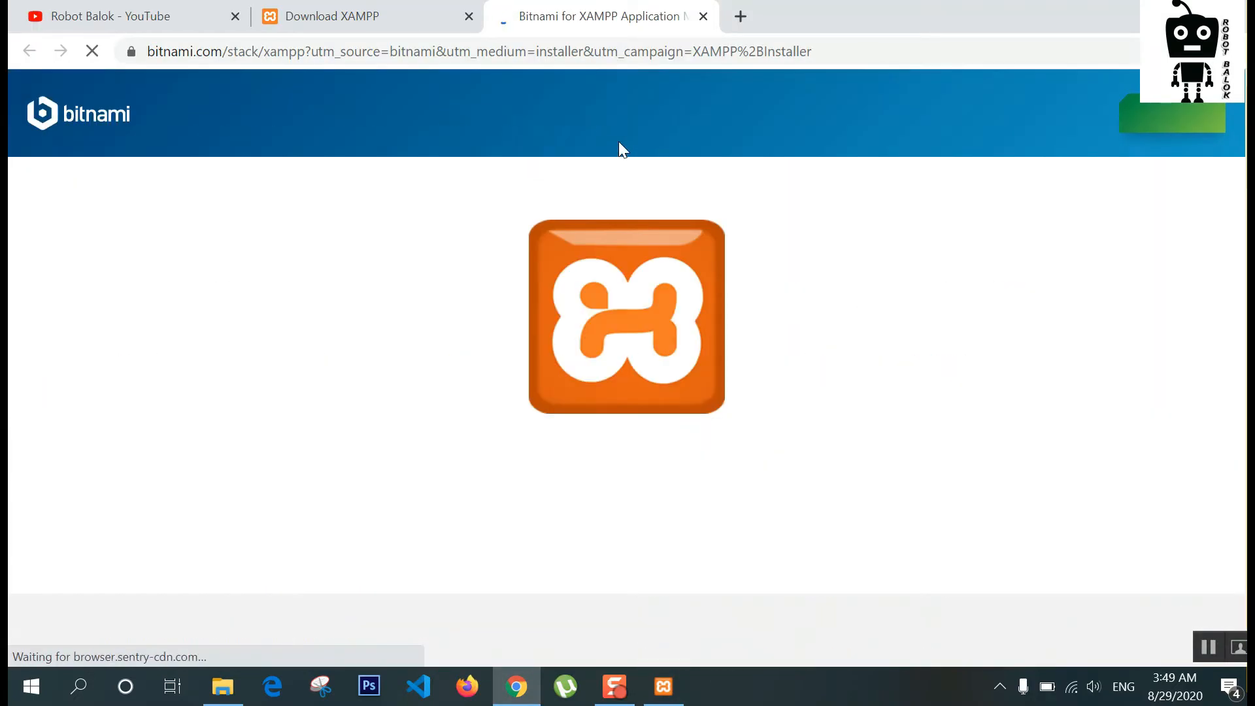
{"action": "left_click", "coordinate": [705, 26]}
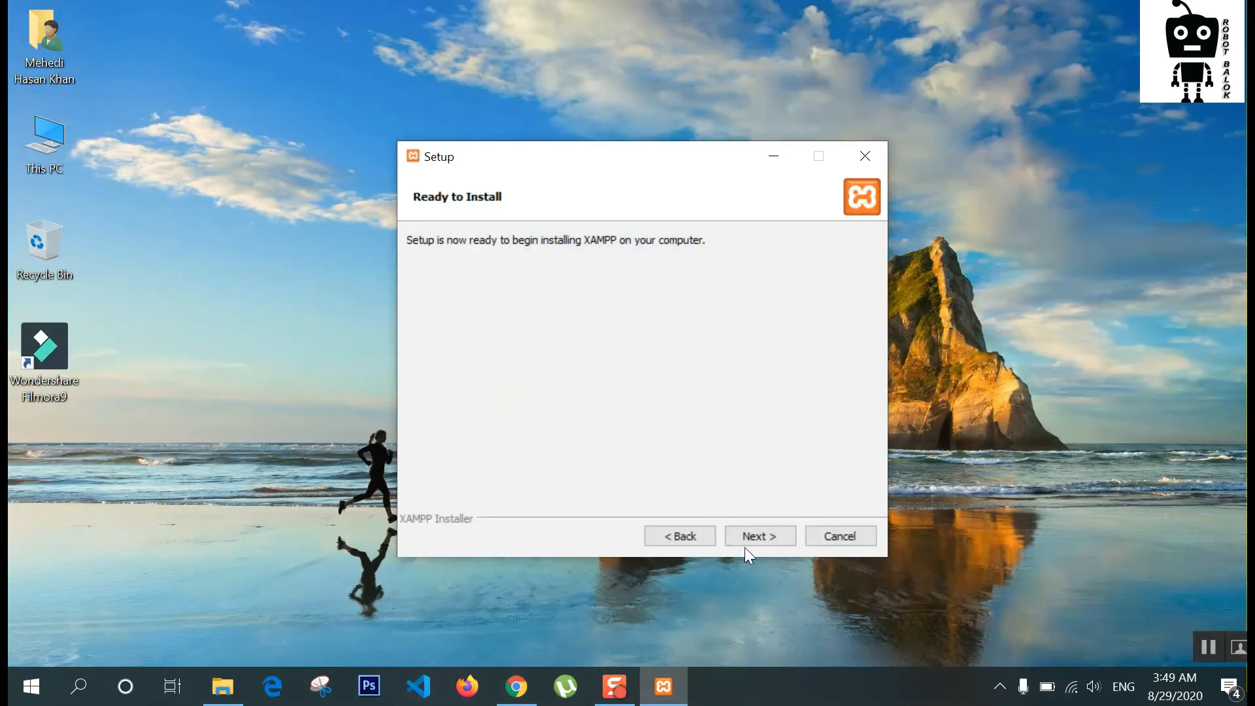
{"action": "left_click", "coordinate": [761, 538]}
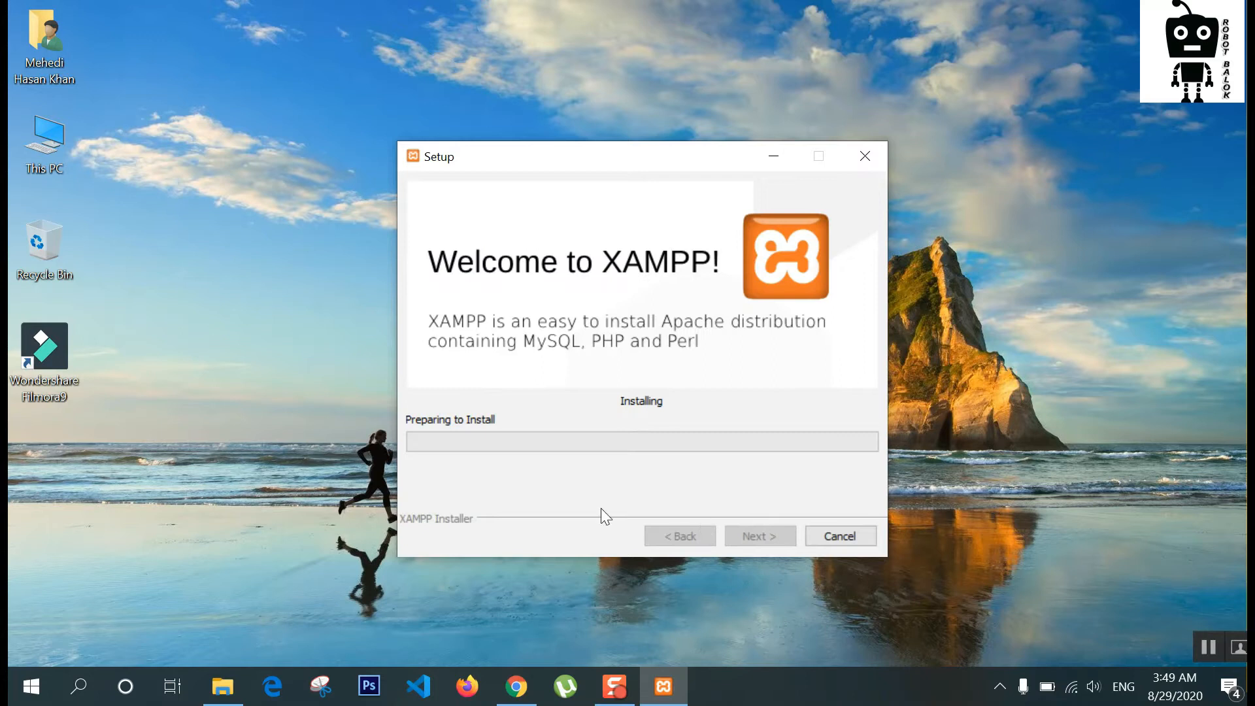
Step: Nudge the Setup window up-left and wait for the Apache firewall alert
{"action": "left_click_drag", "start_coordinate": [671, 164], "coordinate": [632, 149]}
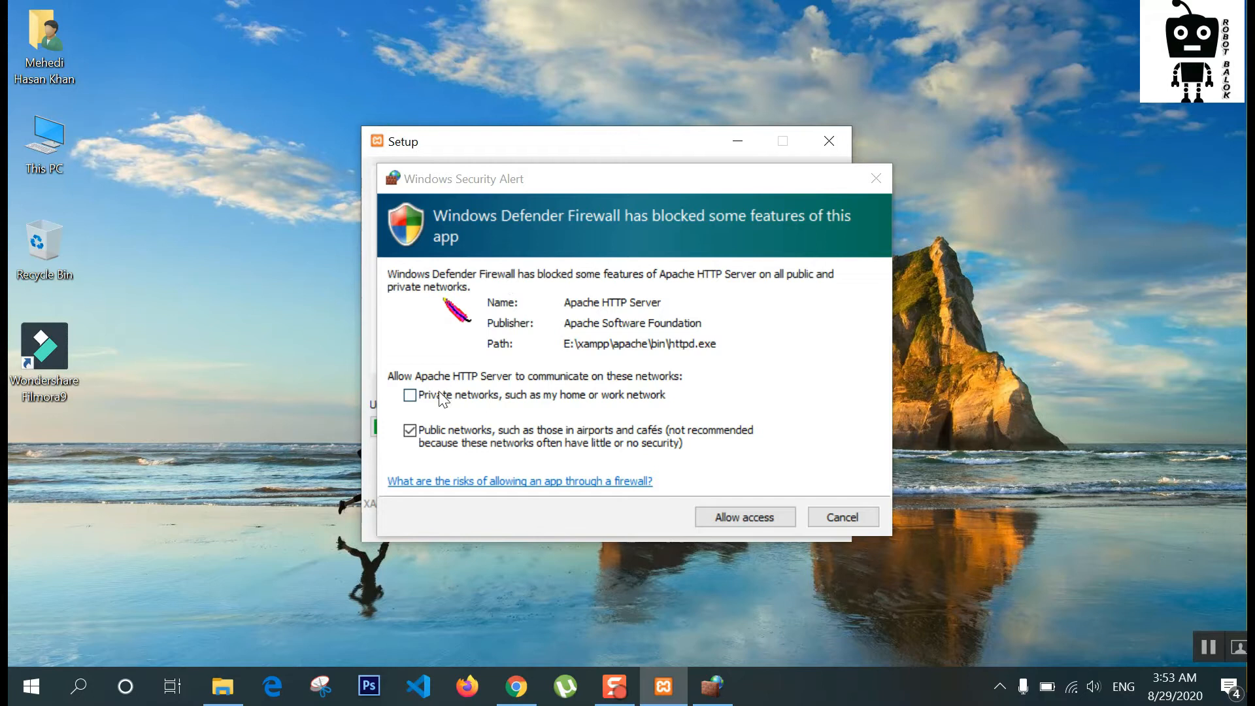
Step: Tick Private networks and allow Apache HTTP Server through the Windows firewall
{"action": "left_click", "coordinate": [410, 395]}
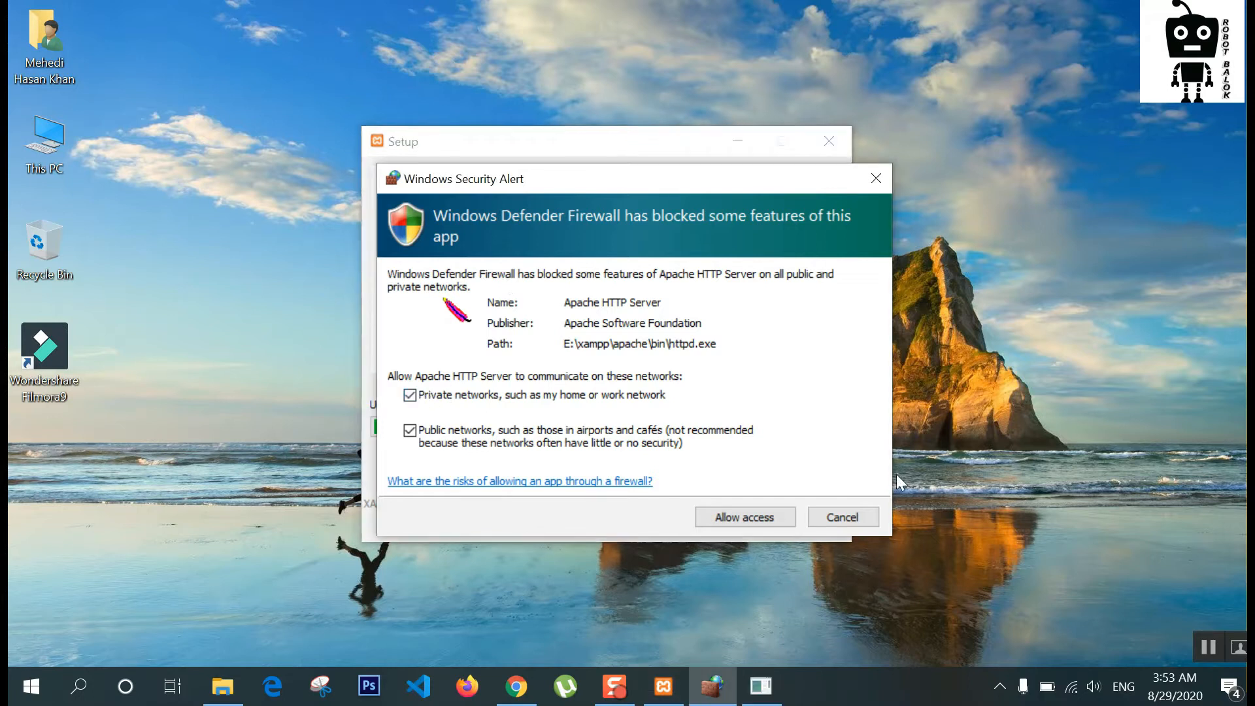
{"action": "left_click", "coordinate": [759, 515]}
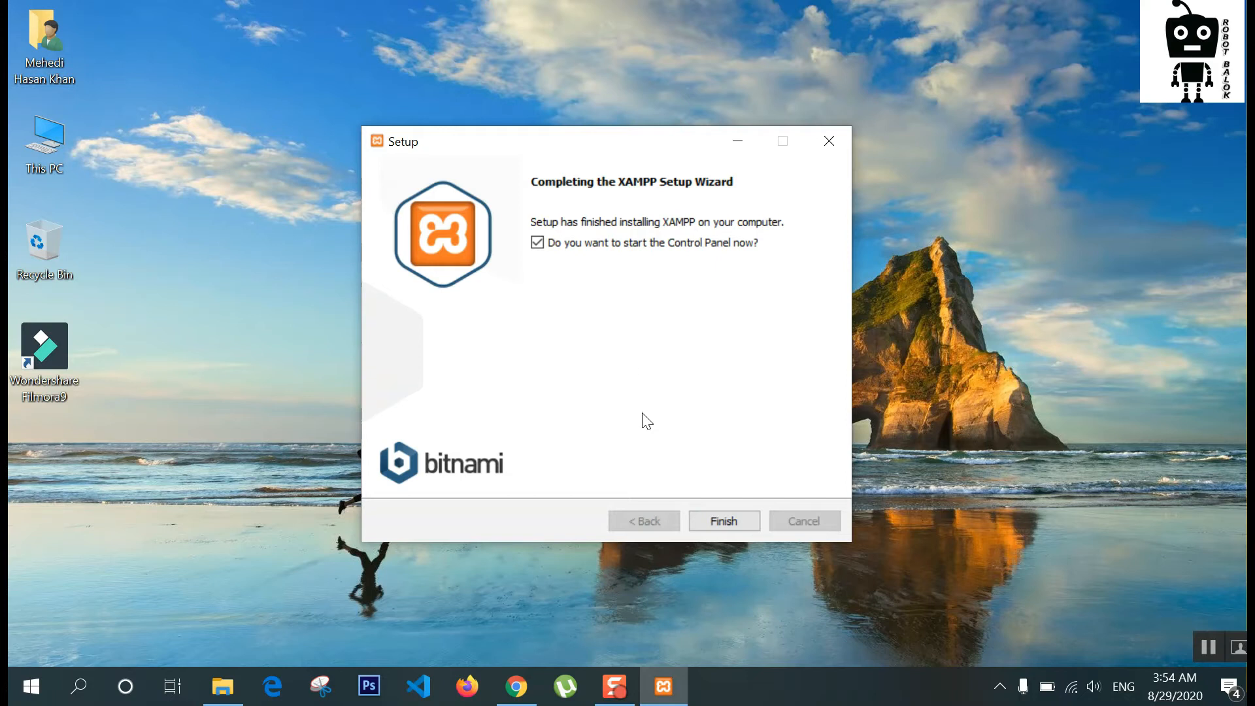
Step: Launch the Control Panel in English and start Apache and MySQL, allowing MySQL on private networks
{"action": "left_click", "coordinate": [720, 519]}
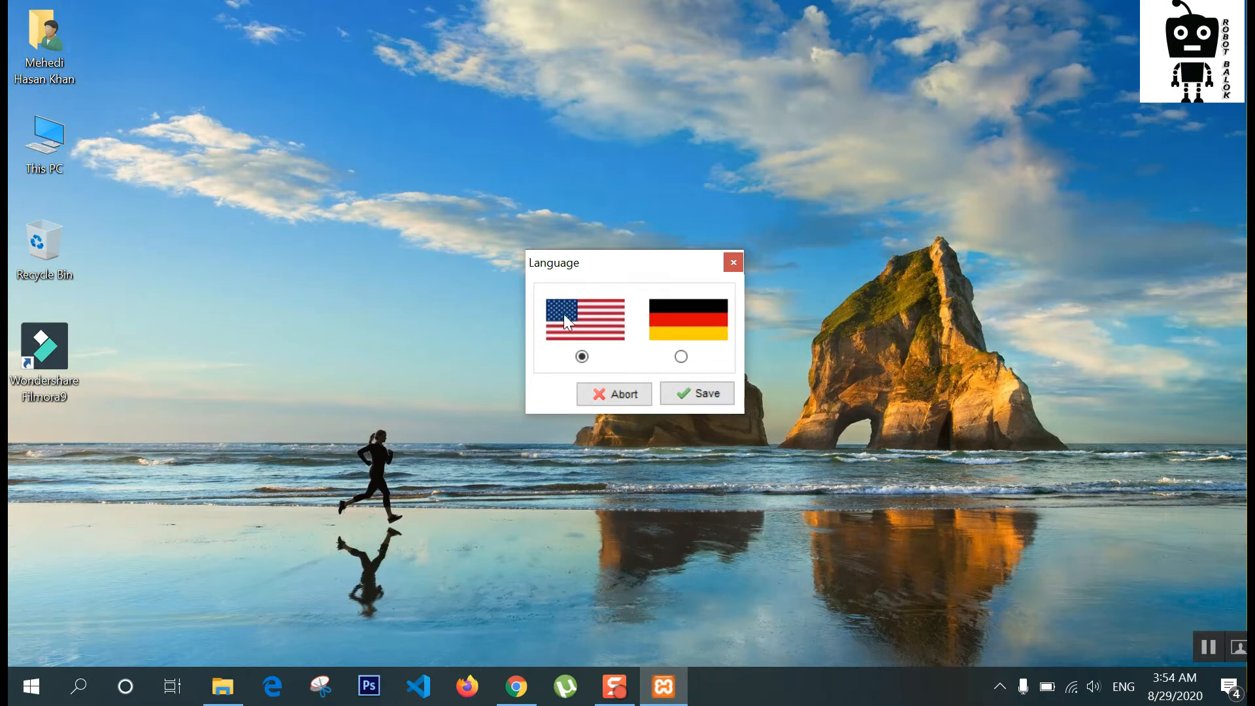
{"action": "left_click", "coordinate": [712, 395]}
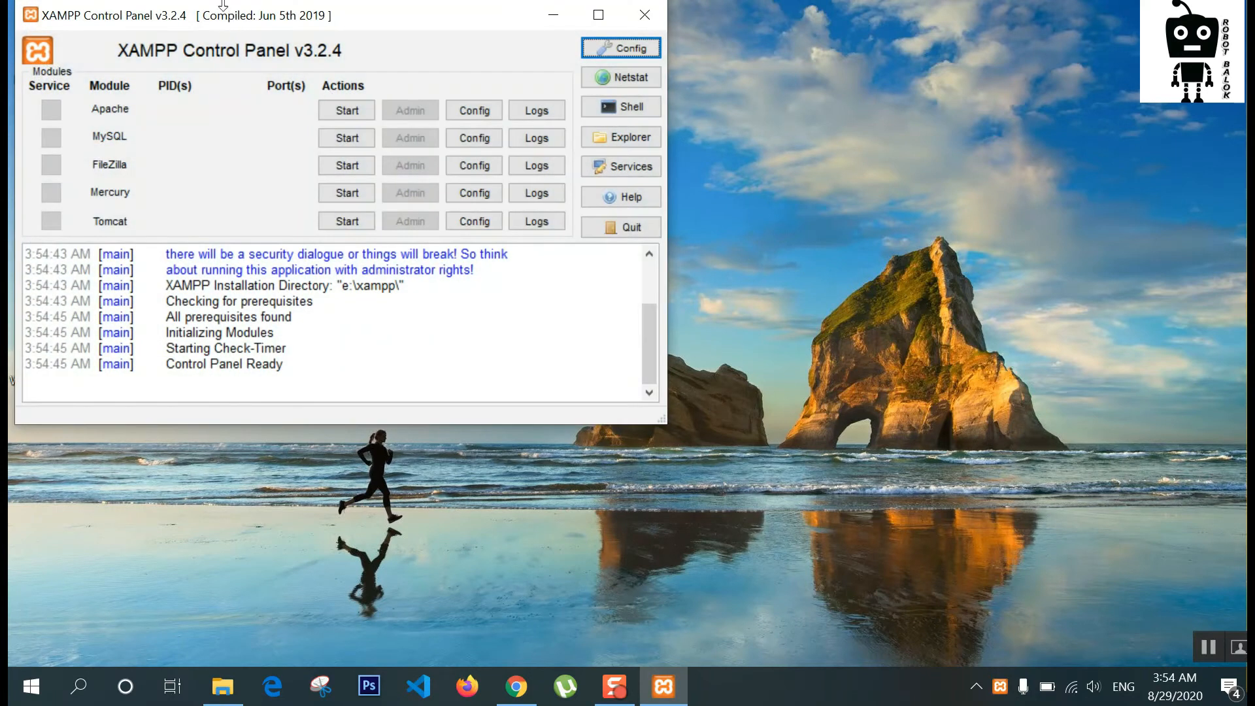
{"action": "left_click_drag", "start_coordinate": [229, 19], "coordinate": [403, 39]}
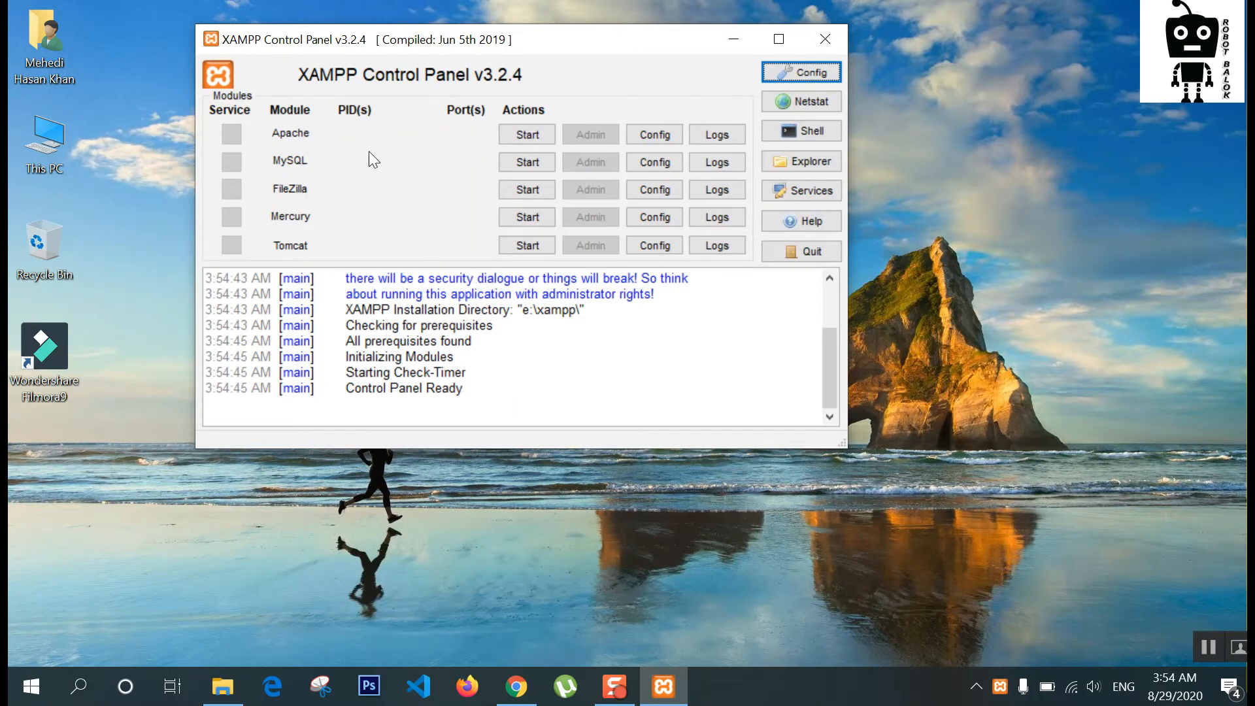
{"action": "left_click", "coordinate": [527, 134]}
{"action": "left_click", "coordinate": [514, 162]}
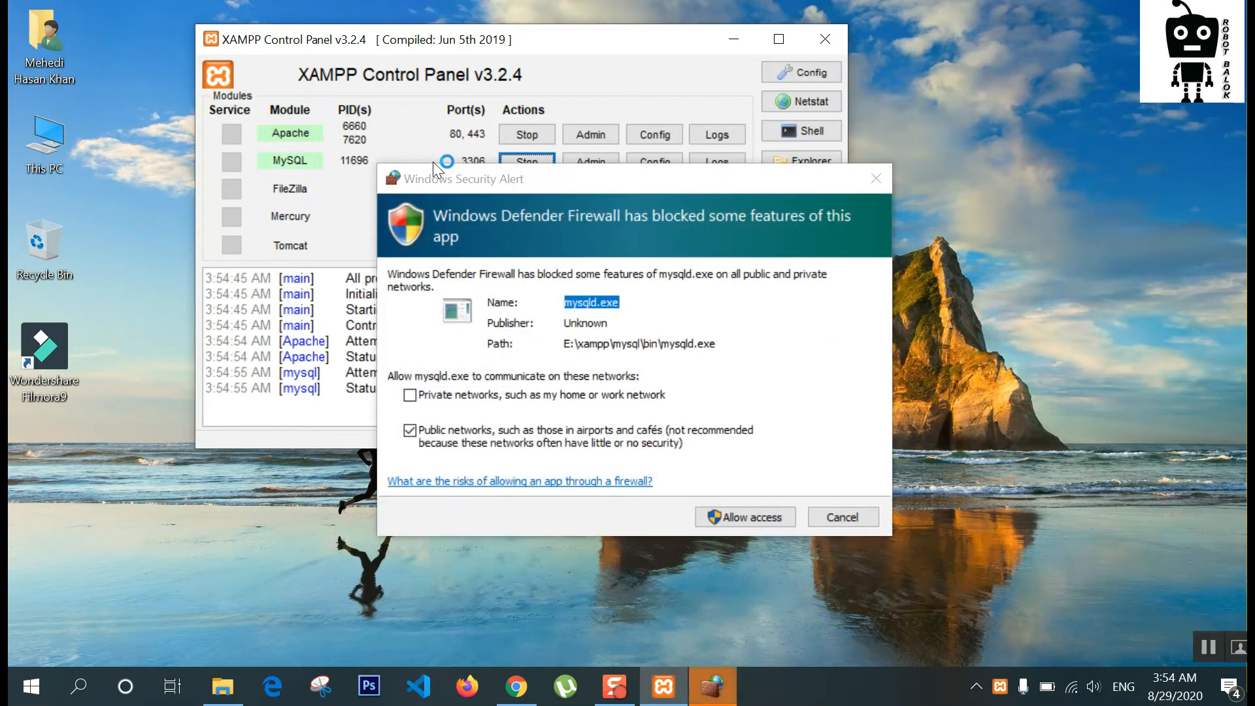
{"action": "left_click", "coordinate": [410, 395]}
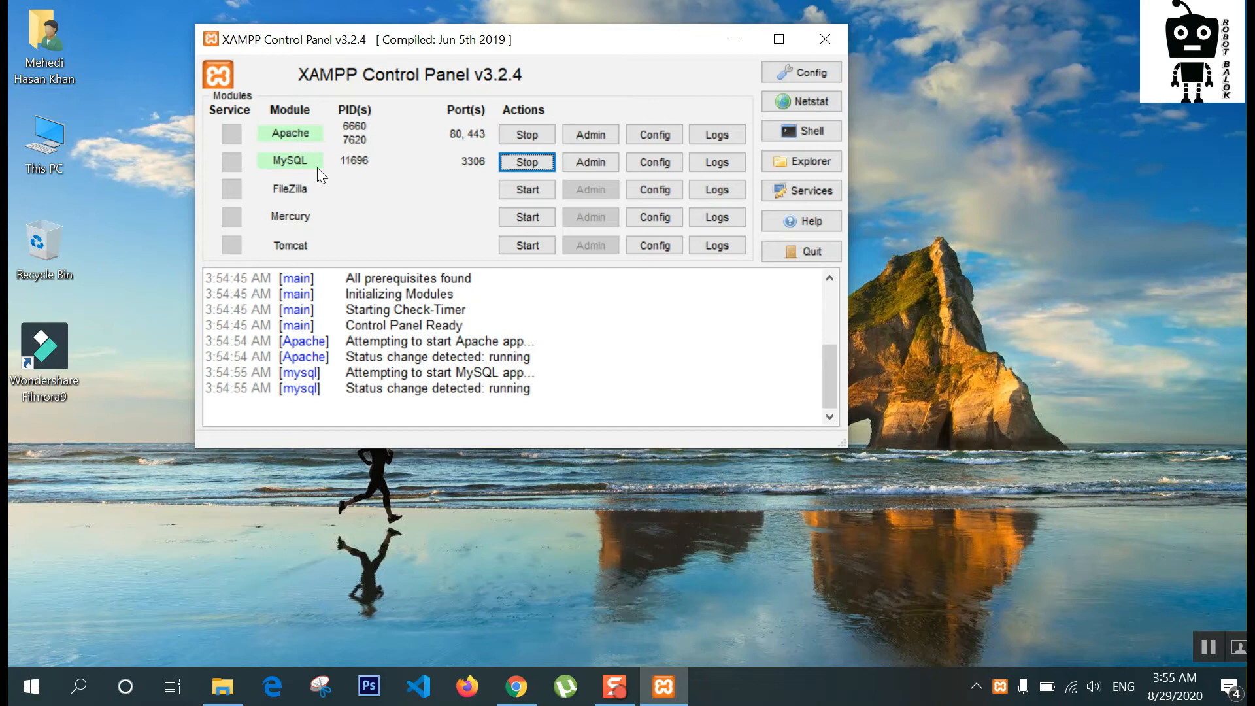
Step: Open and close the Control Panel configuration window
{"action": "left_click", "coordinate": [810, 71]}
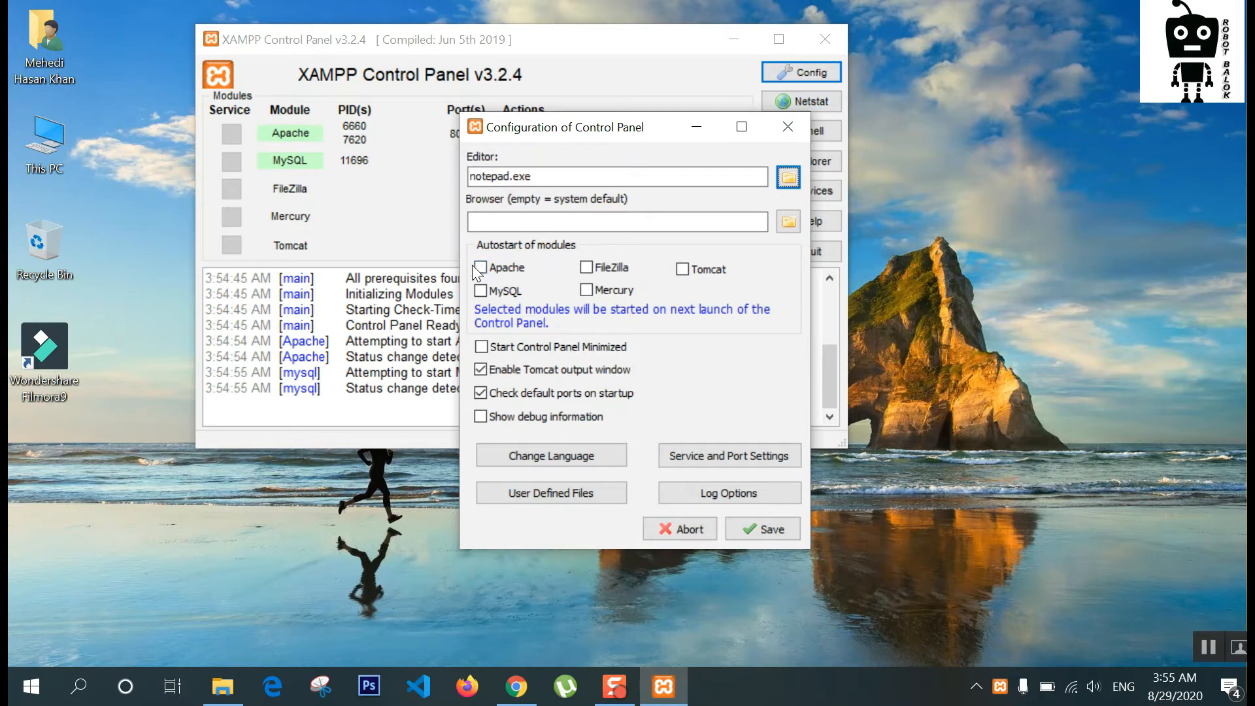
{"action": "left_click", "coordinate": [789, 125]}
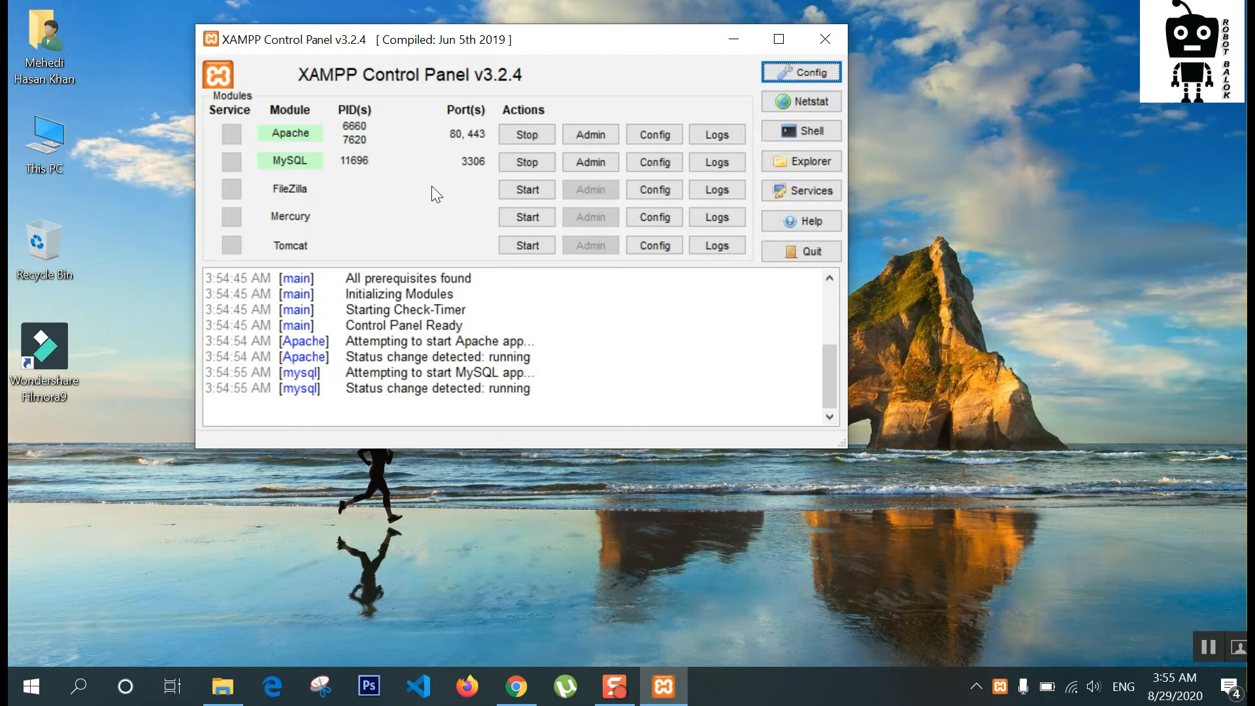
{"action": "left_click", "coordinate": [517, 687]}
Step: Load localhost in a new tab and open phpMyAdmin from the XAMPP dashboard
{"action": "left_click", "coordinate": [506, 17]}
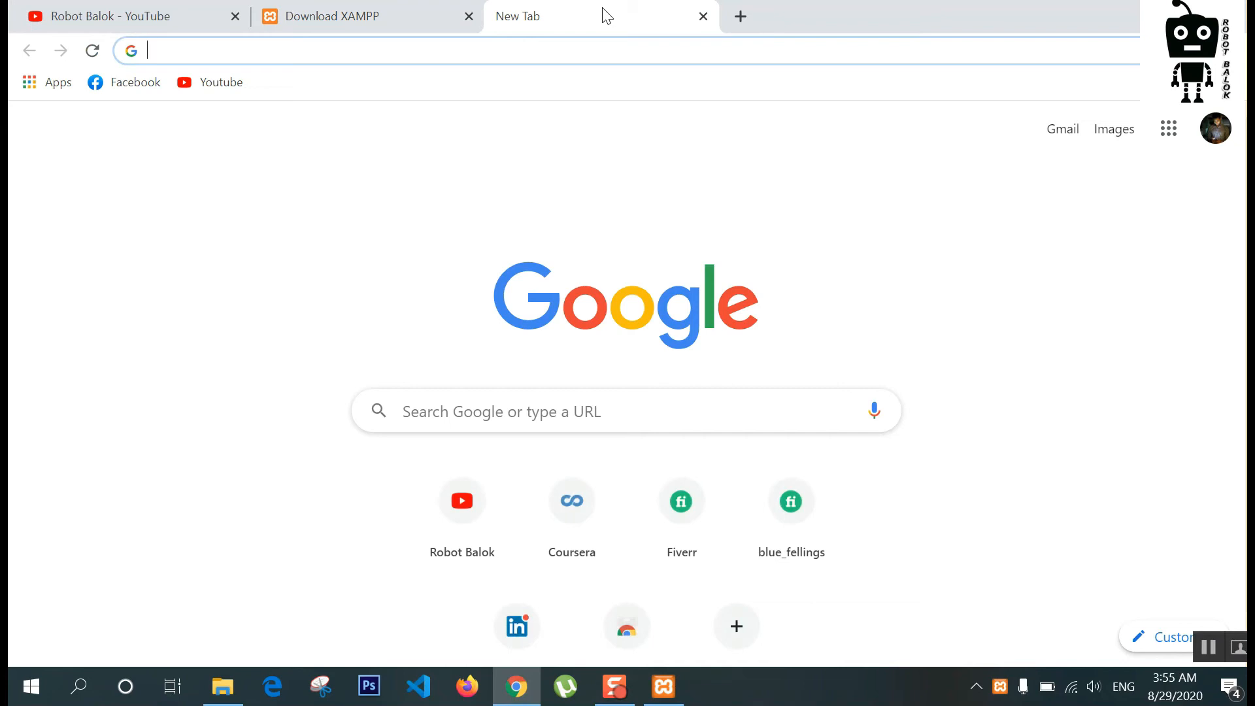
{"action": "type", "text": "localh"}
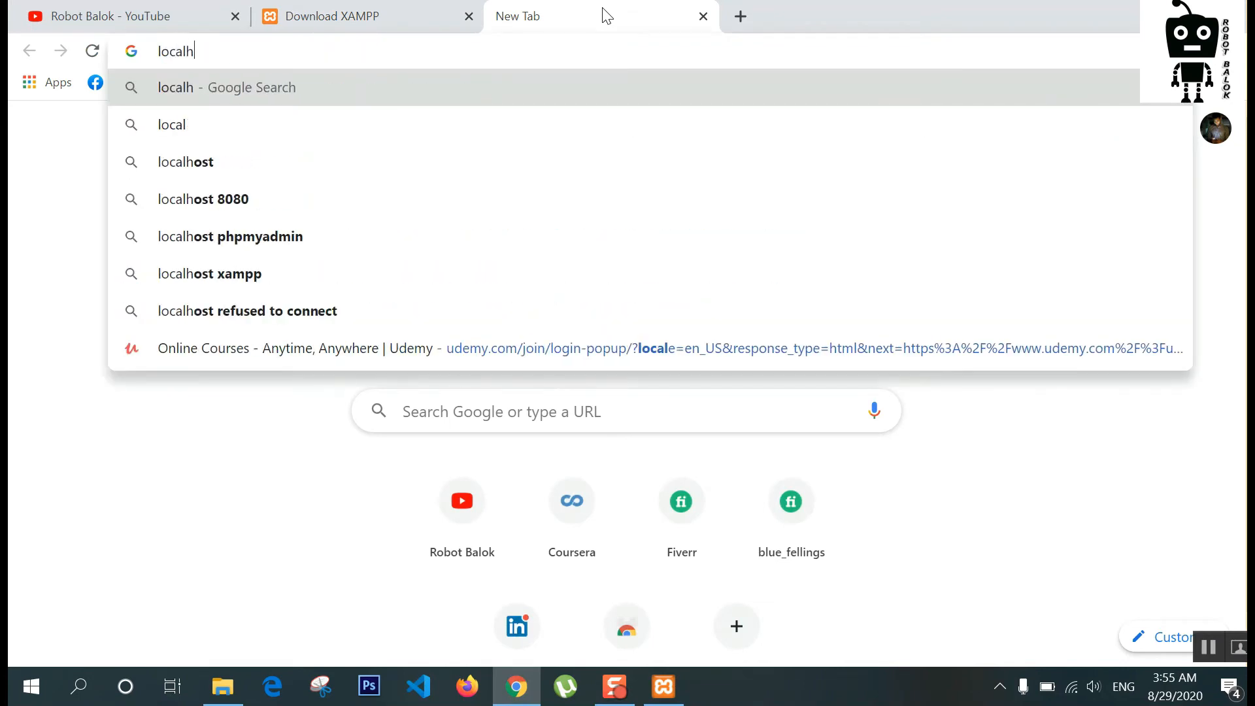
{"action": "type", "text": "ost"}
{"action": "key", "text": "Return"}
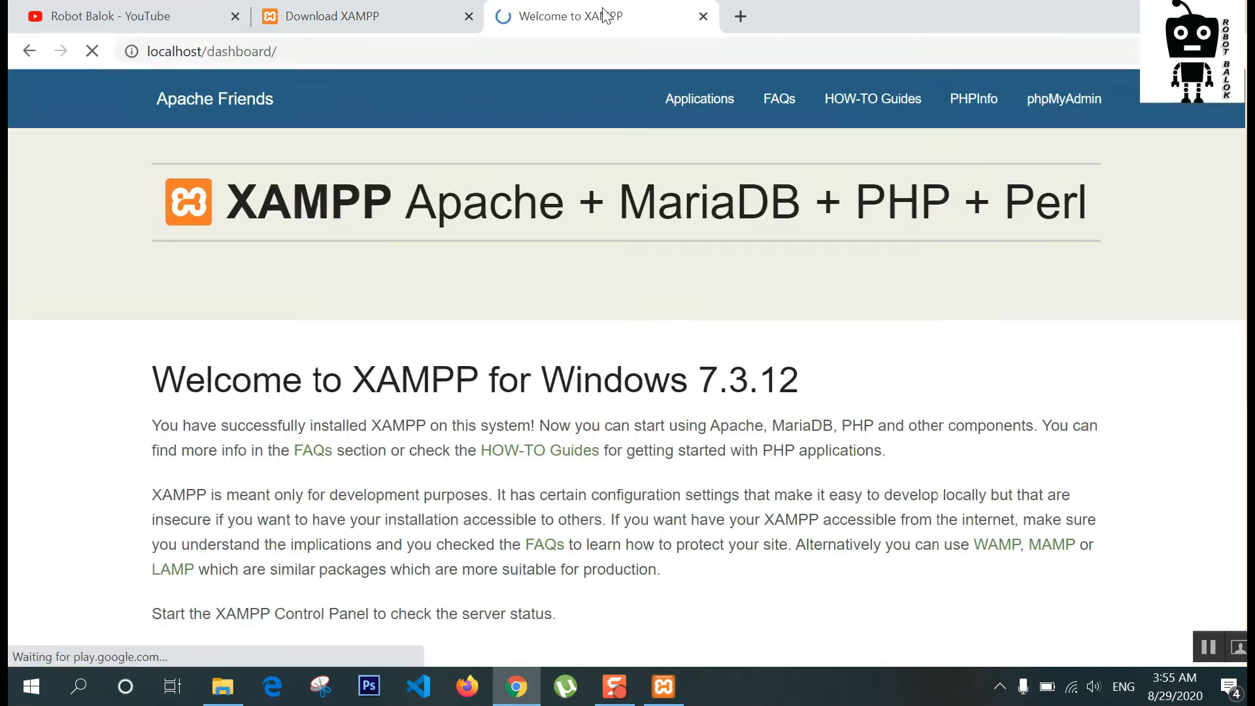
{"action": "scroll", "coordinate": [499, 384], "scroll_direction": "down", "scroll_amount": 8}
{"action": "scroll", "coordinate": [500, 386], "scroll_direction": "up", "scroll_amount": 8}
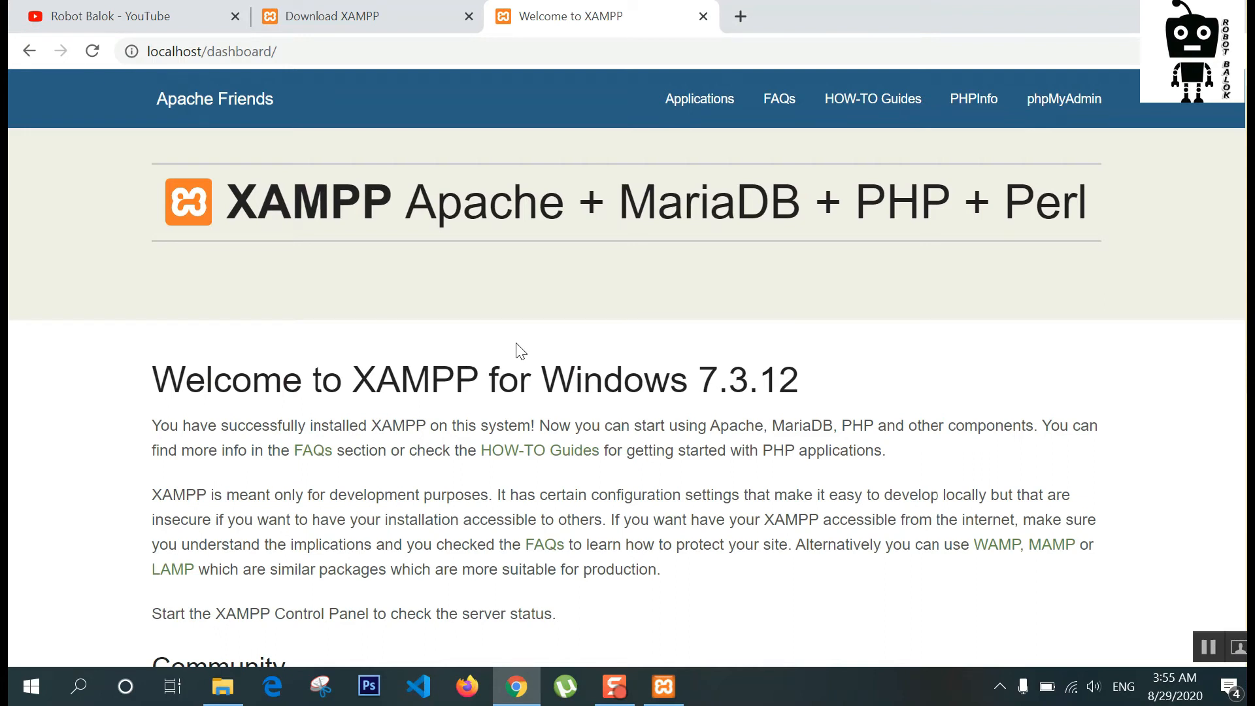
{"action": "left_click", "coordinate": [1082, 107]}
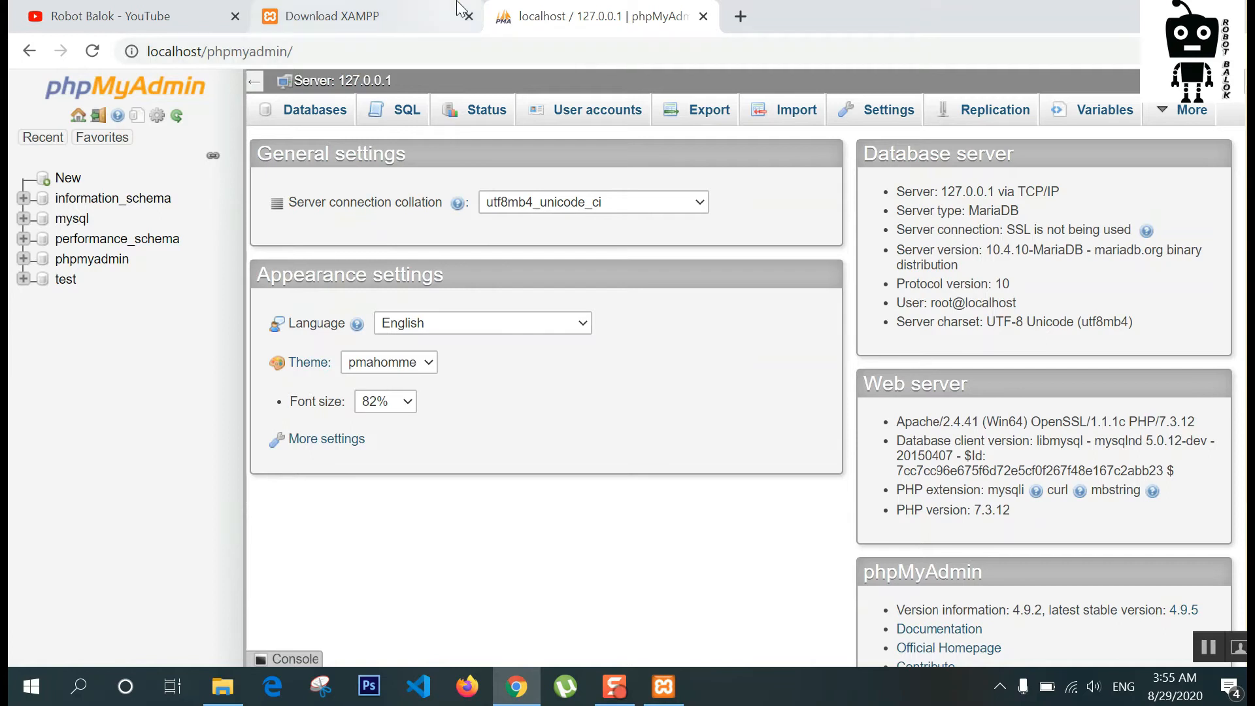
{"action": "left_click", "coordinate": [366, 16]}
Step: Close the phpMyAdmin tab and extract paynehtml-10.rar from the ecommerce template folder with 7-Zip
{"action": "left_click", "coordinate": [703, 17]}
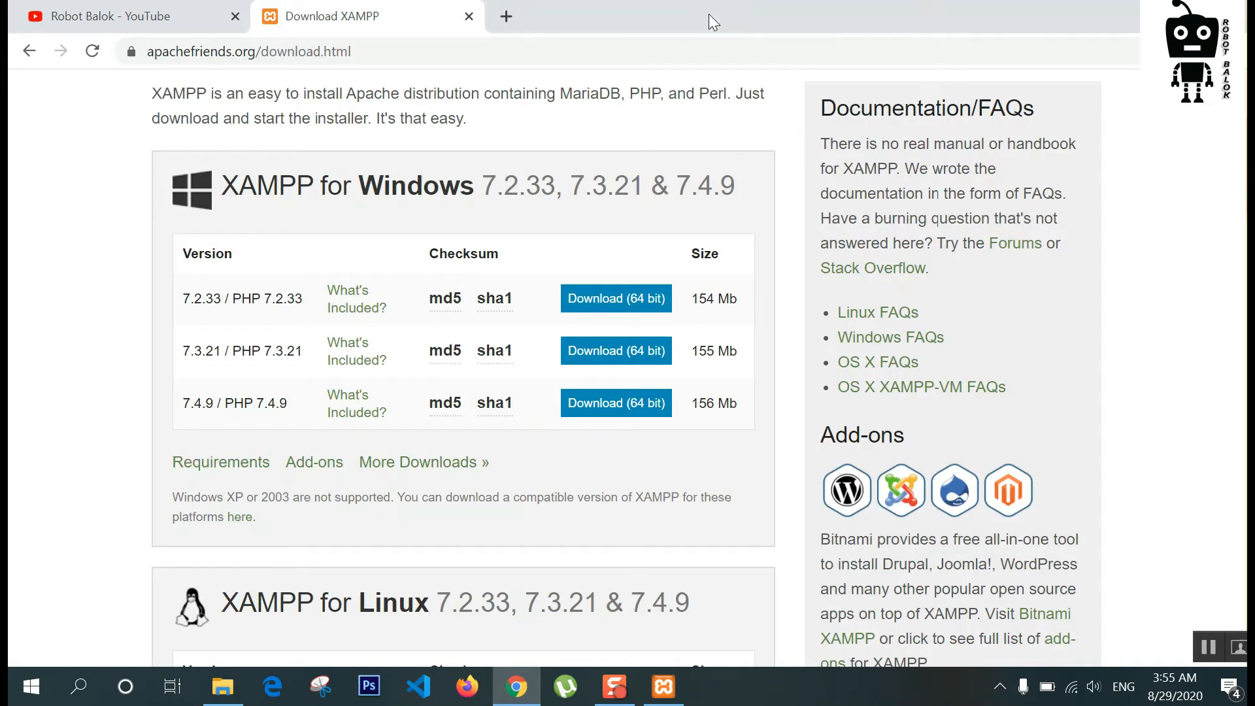
{"action": "left_click", "coordinate": [1145, 15]}
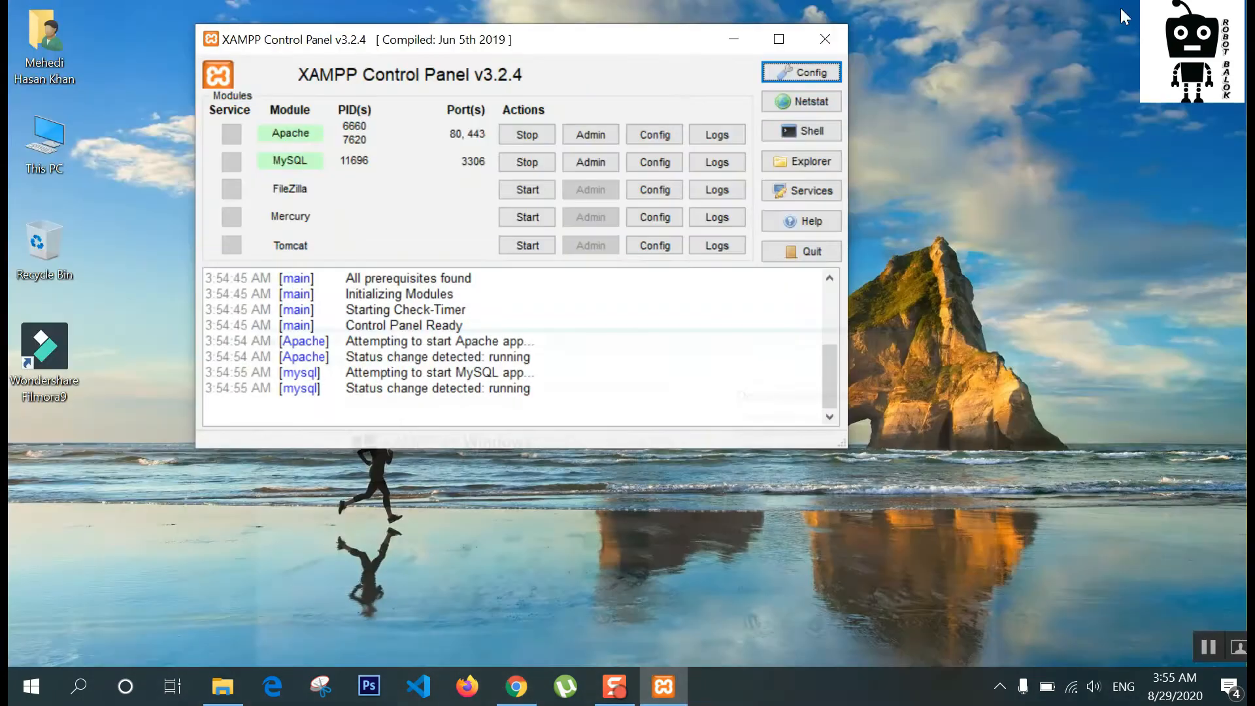
{"action": "left_click", "coordinate": [223, 686]}
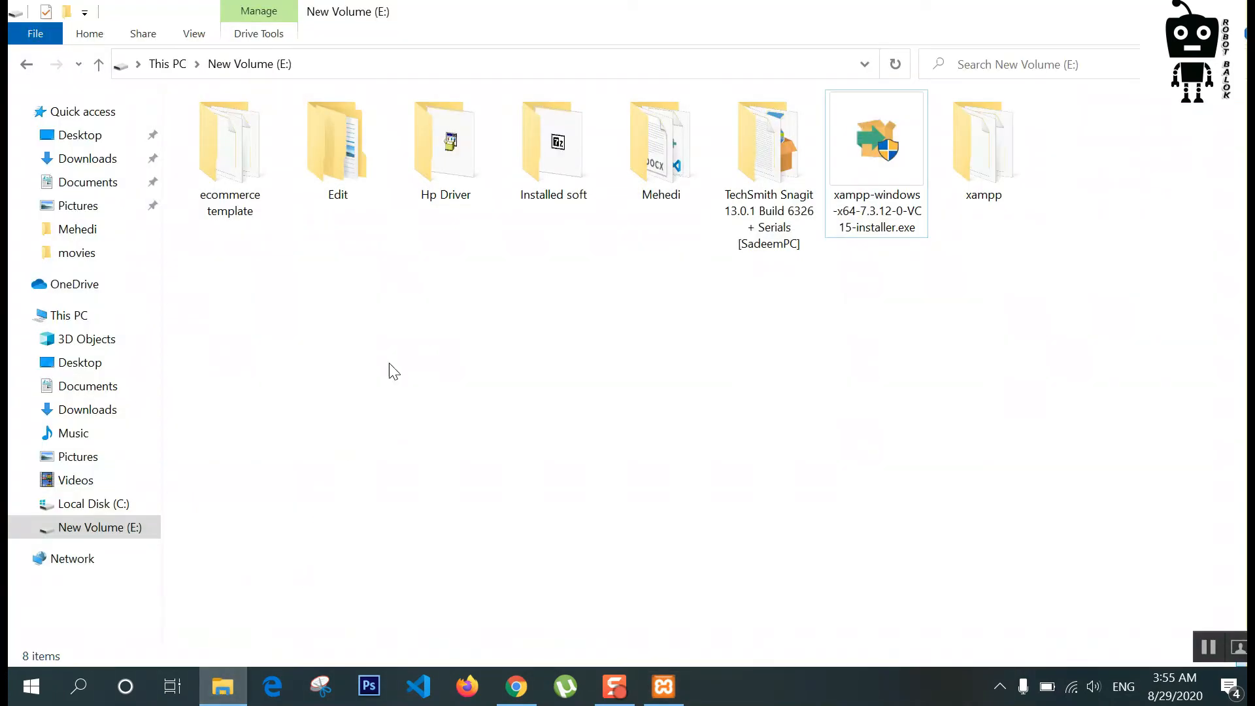
{"action": "left_click", "coordinate": [253, 165]}
{"action": "double_click", "coordinate": [253, 164]}
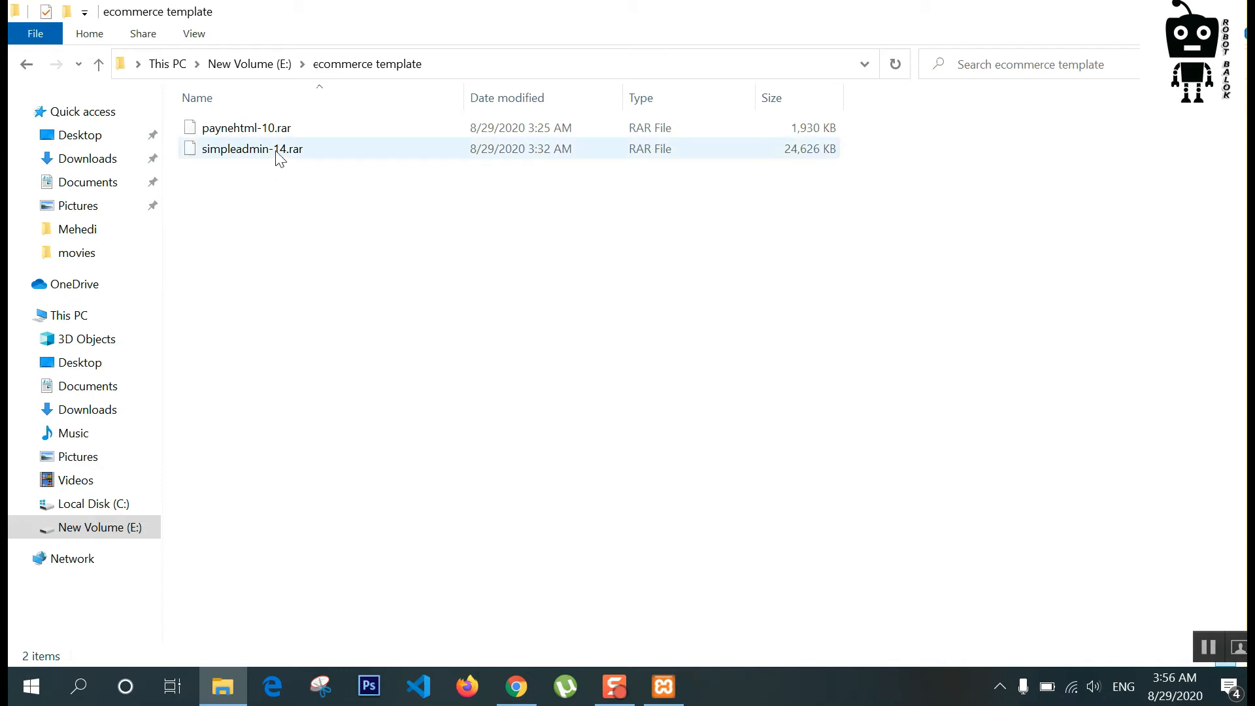
{"action": "left_click", "coordinate": [264, 131]}
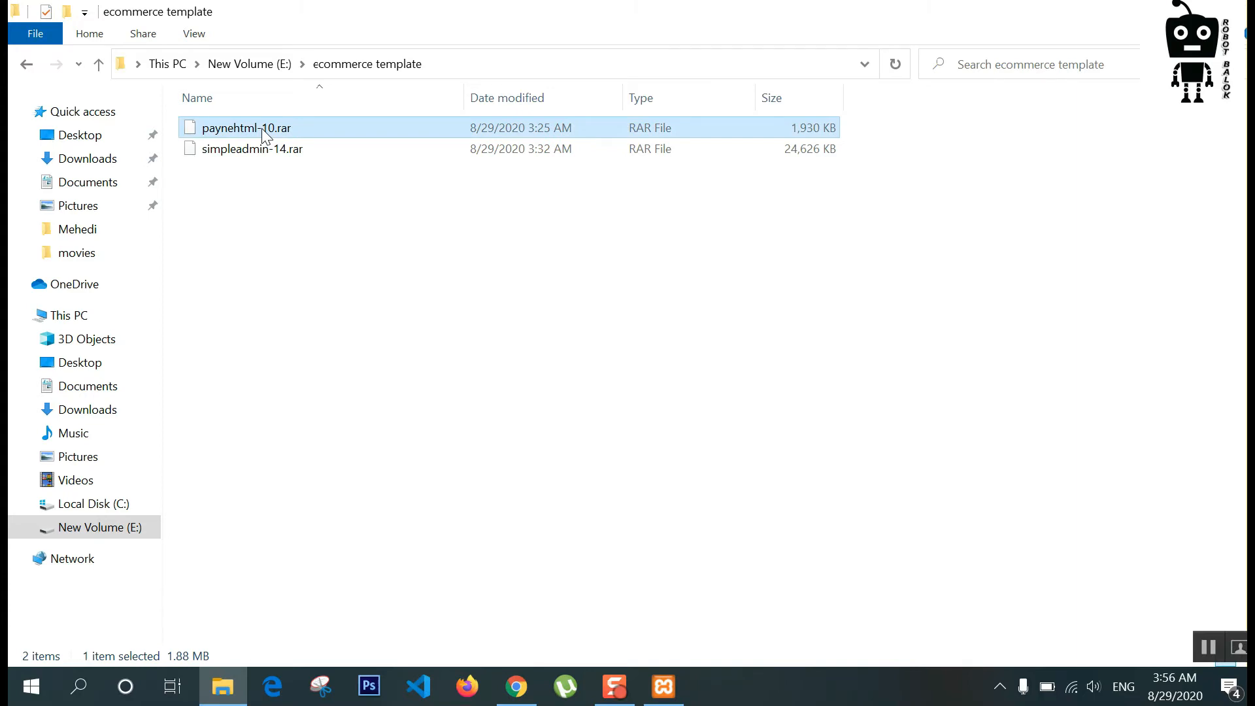
{"action": "right_click", "coordinate": [263, 134]}
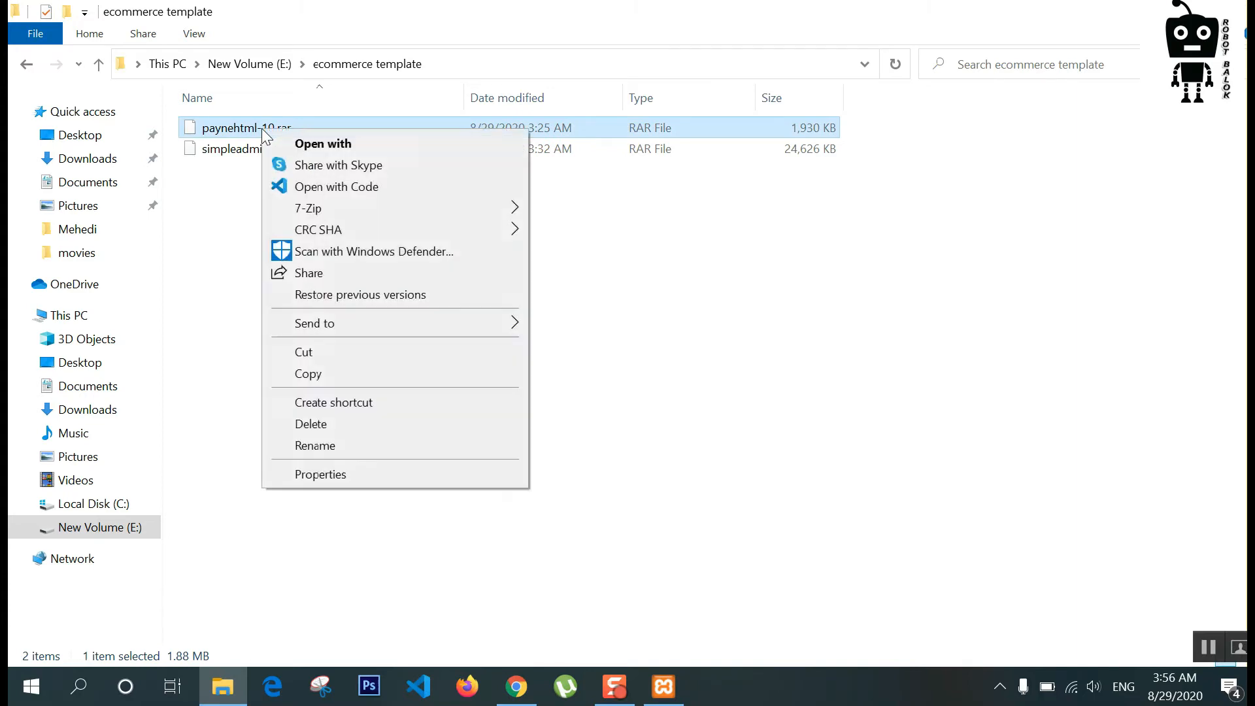
{"action": "mouse_move", "coordinate": [449, 210]}
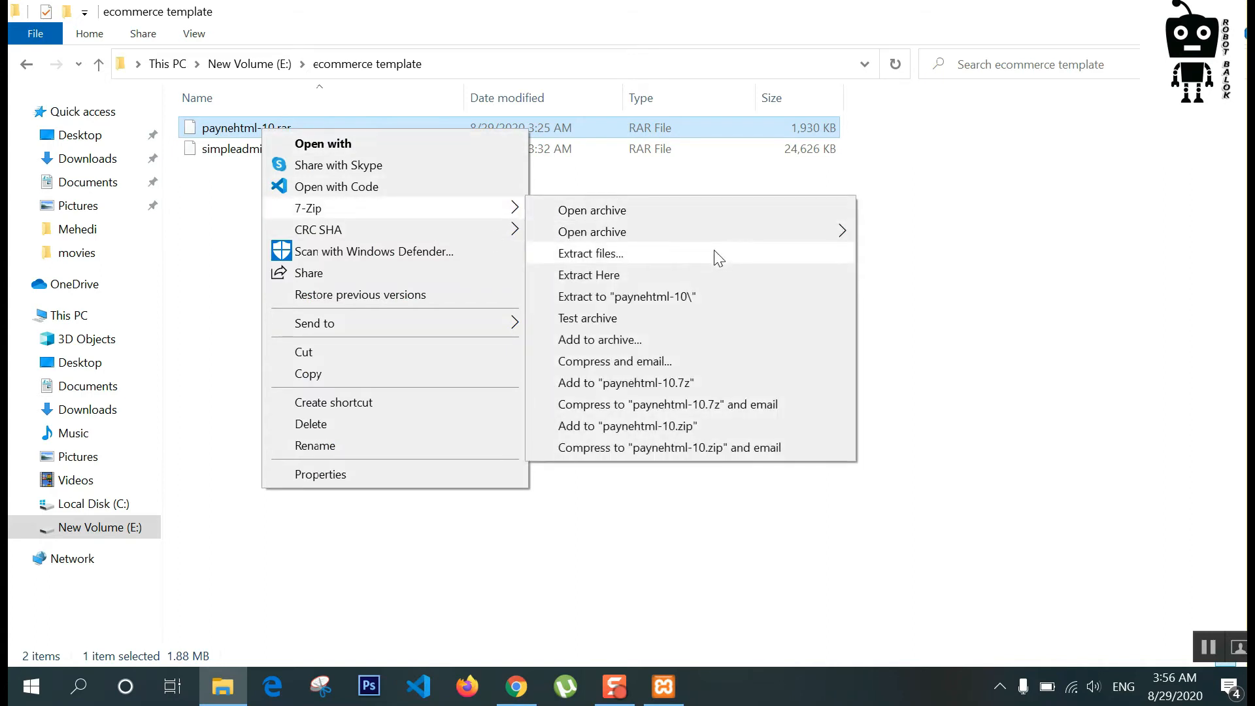
{"action": "left_click", "coordinate": [656, 298]}
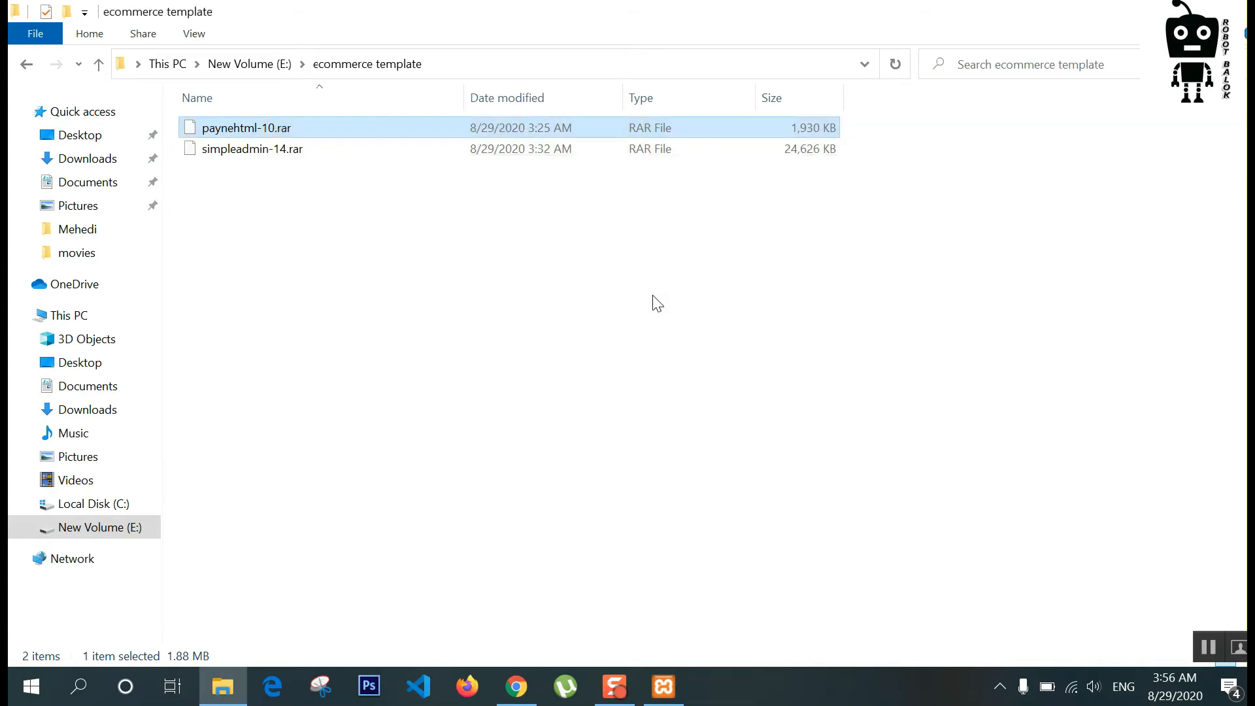
Step: Open payne's index.html in Chrome, making Chrome the default for .html files
{"action": "double_click", "coordinate": [265, 131]}
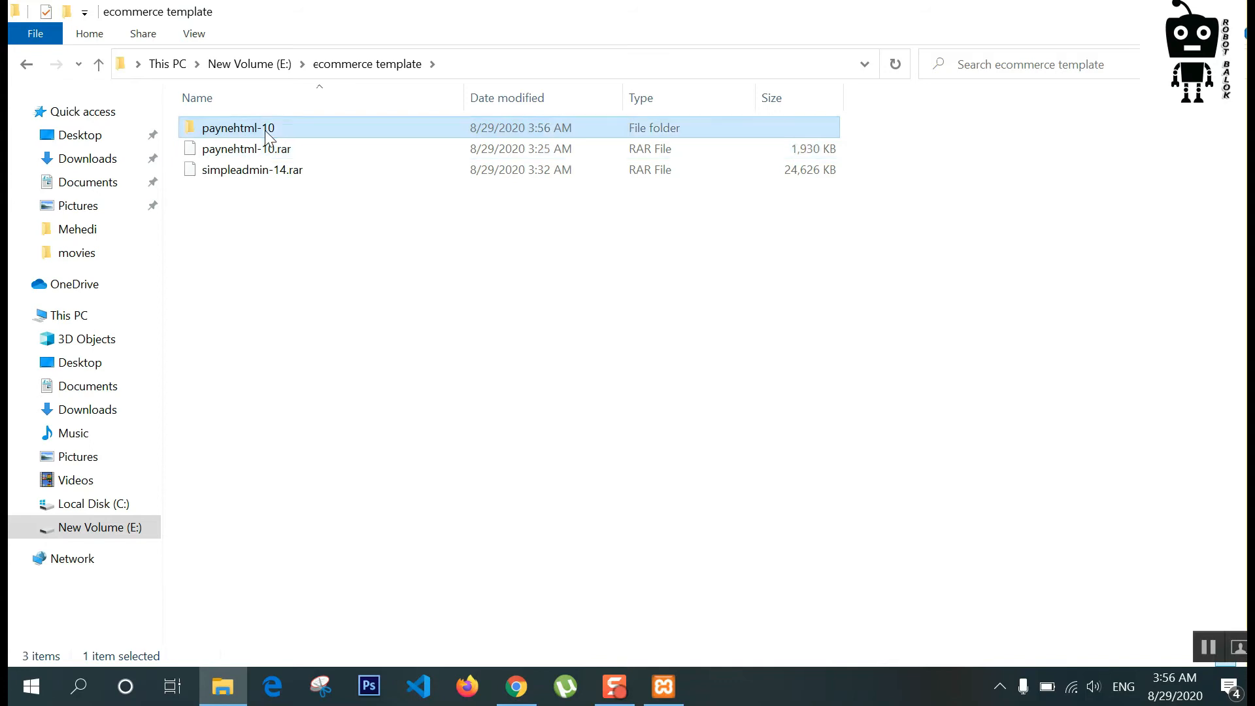
{"action": "double_click", "coordinate": [234, 133]}
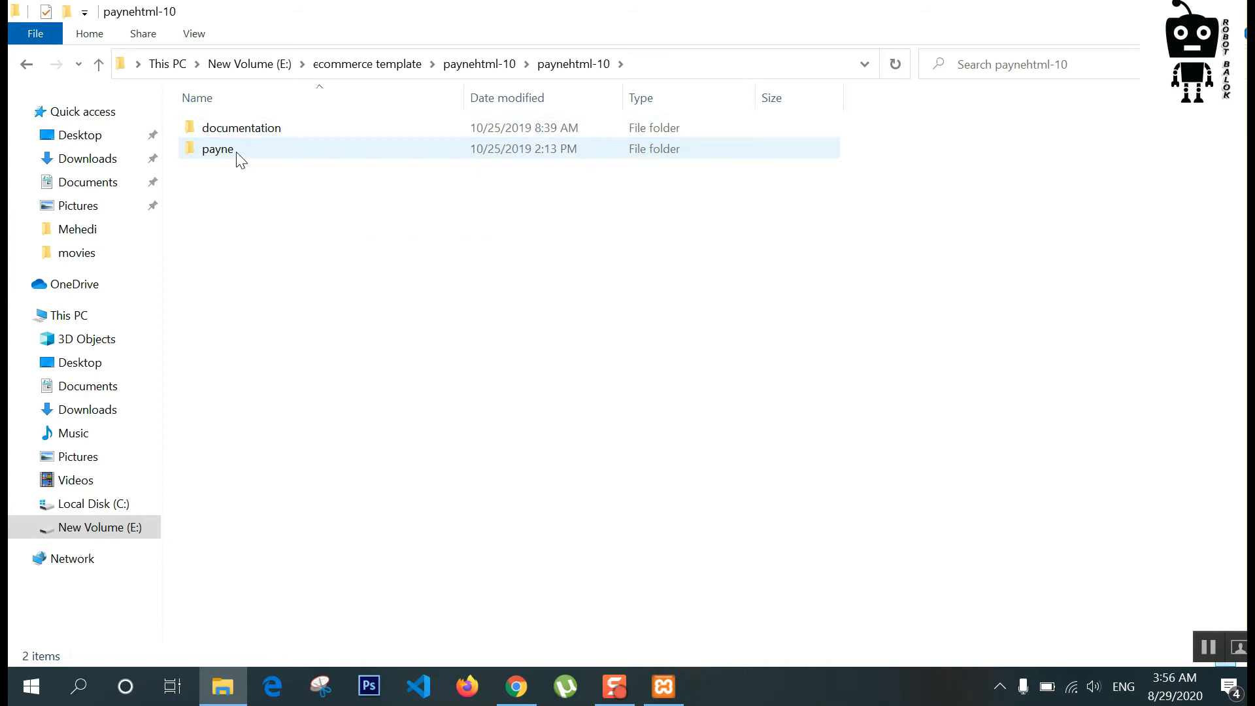
{"action": "double_click", "coordinate": [240, 157]}
{"action": "scroll", "coordinate": [306, 379], "scroll_direction": "down", "scroll_amount": 3}
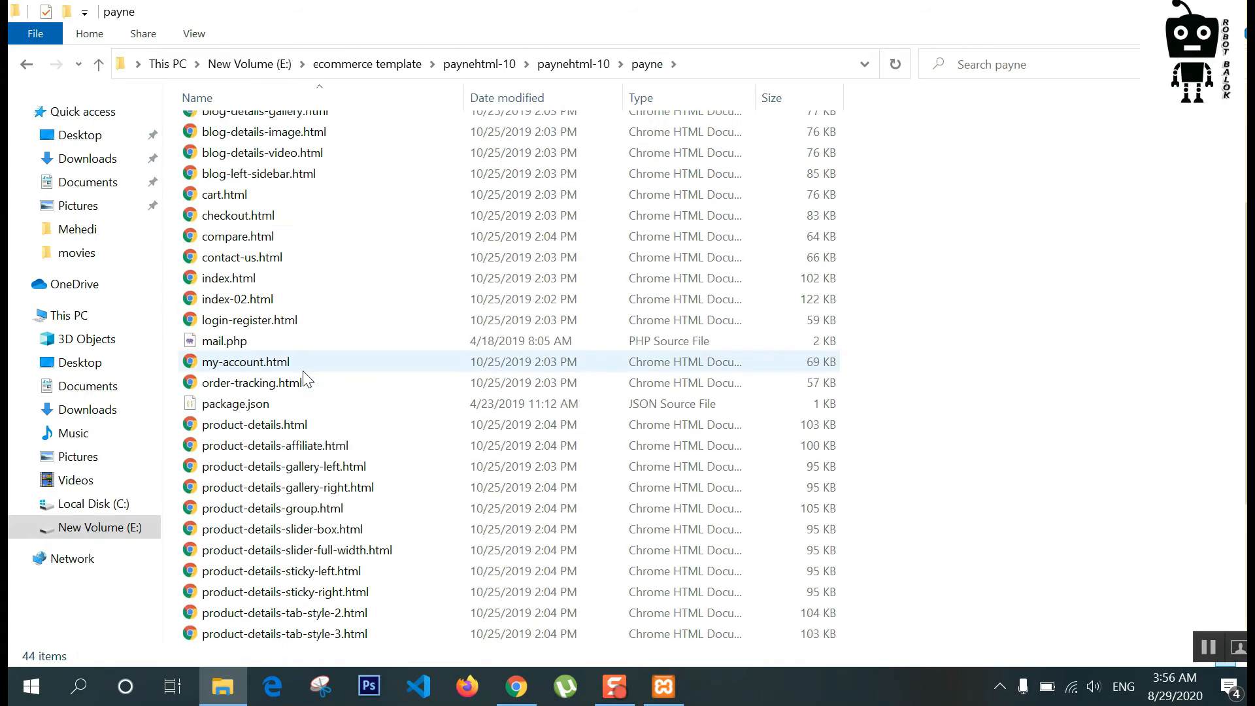
{"action": "scroll", "coordinate": [304, 379], "scroll_direction": "down", "scroll_amount": 2}
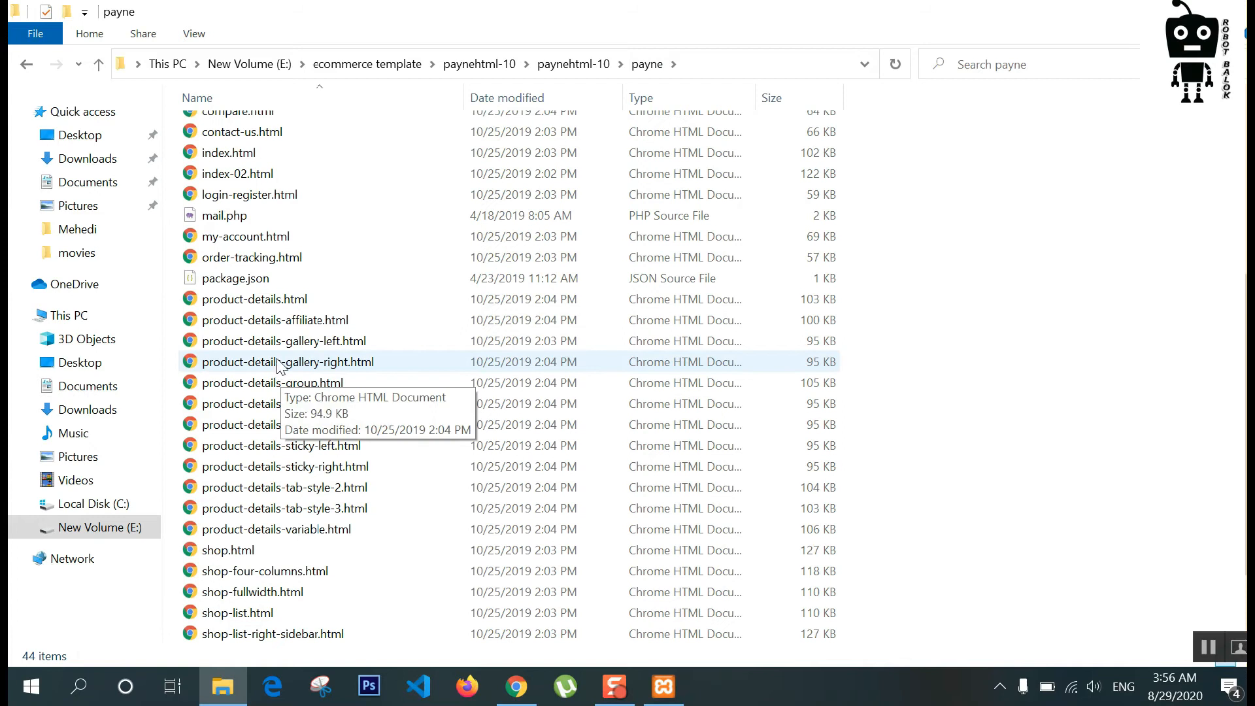
{"action": "double_click", "coordinate": [246, 157]}
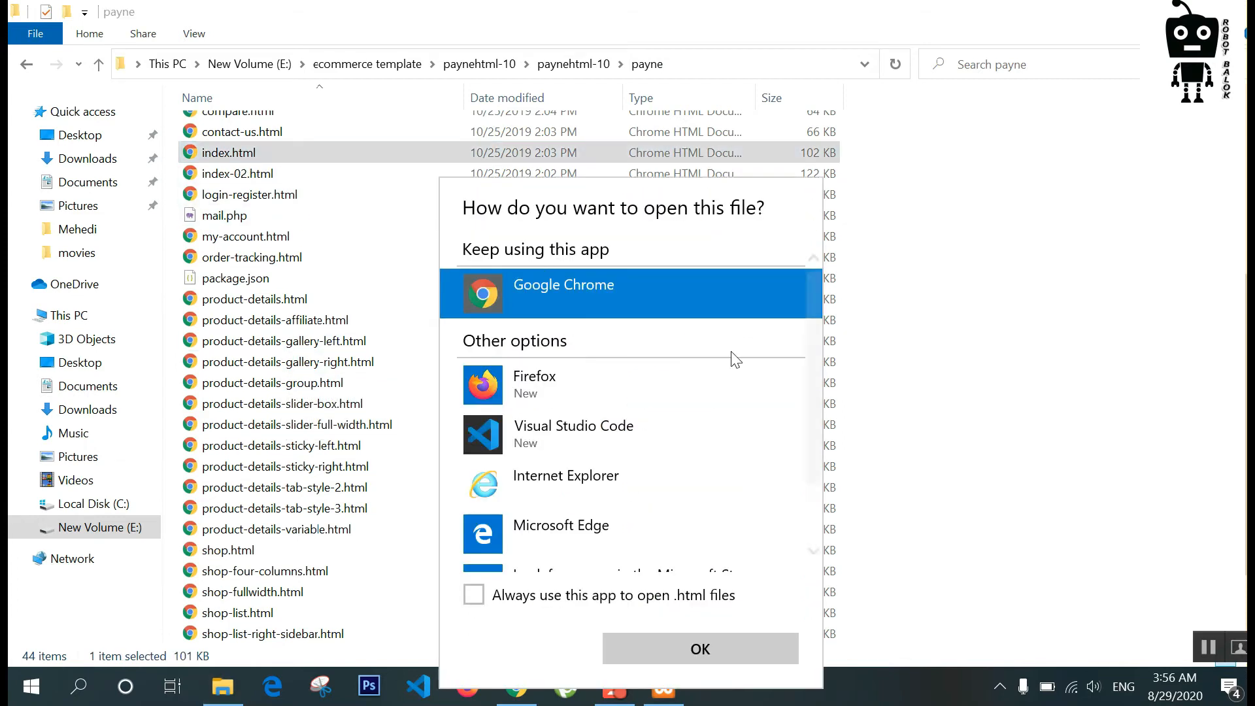
{"action": "left_click", "coordinate": [504, 597]}
{"action": "left_click", "coordinate": [692, 654]}
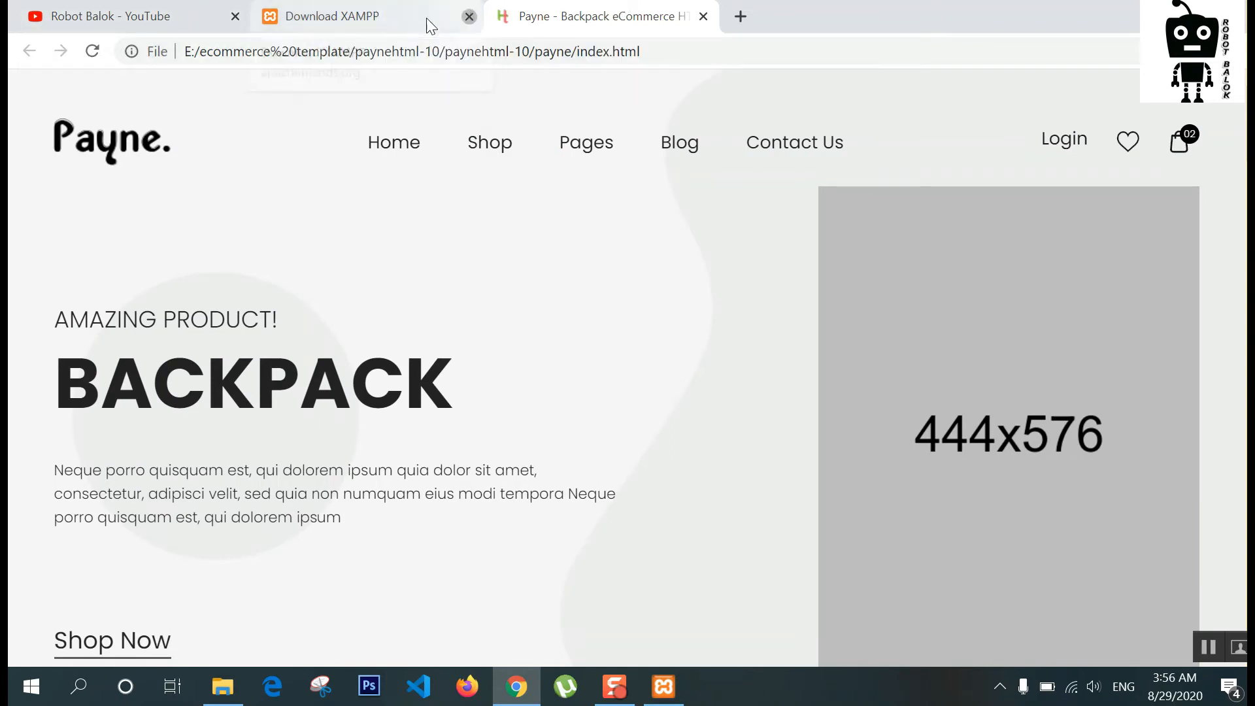
Step: Close the XAMPP download tab, browse the Payne index page, then open Home Two (index-02.html)
{"action": "left_click", "coordinate": [469, 16]}
{"action": "scroll", "coordinate": [307, 290], "scroll_direction": "down", "scroll_amount": 10}
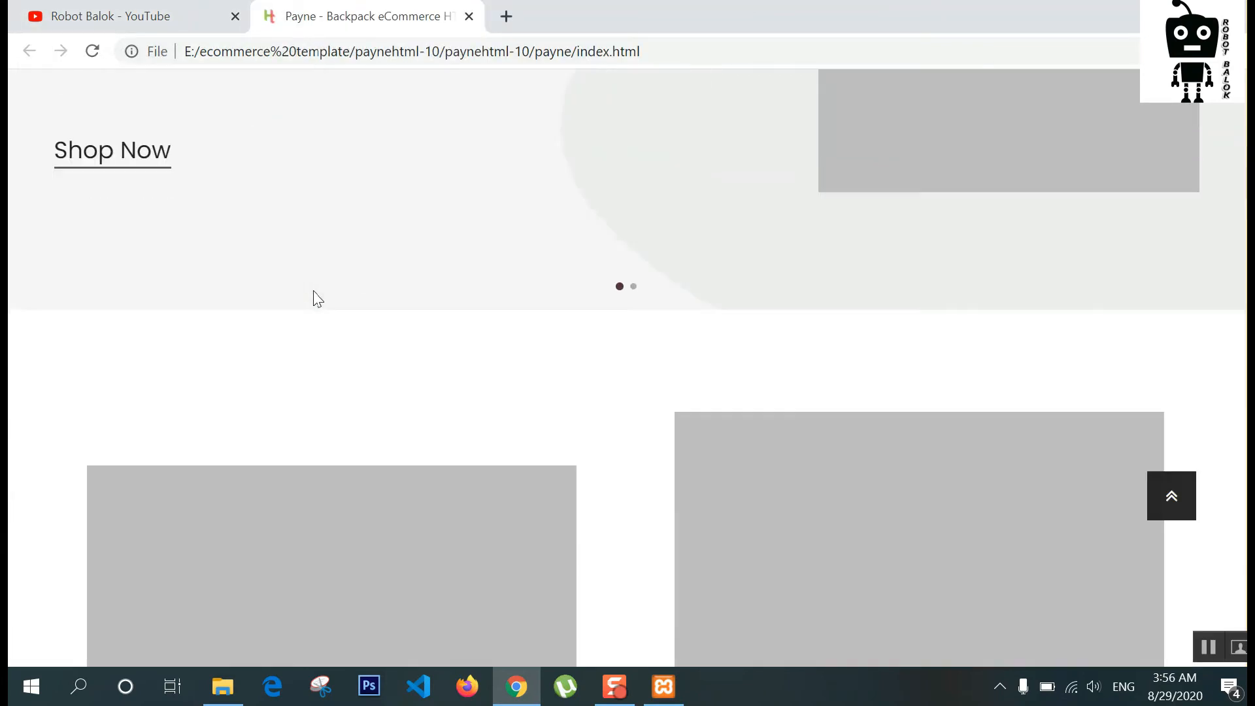
{"action": "scroll", "coordinate": [312, 292], "scroll_direction": "up", "scroll_amount": 9}
{"action": "scroll", "coordinate": [313, 298], "scroll_direction": "up", "scroll_amount": 2}
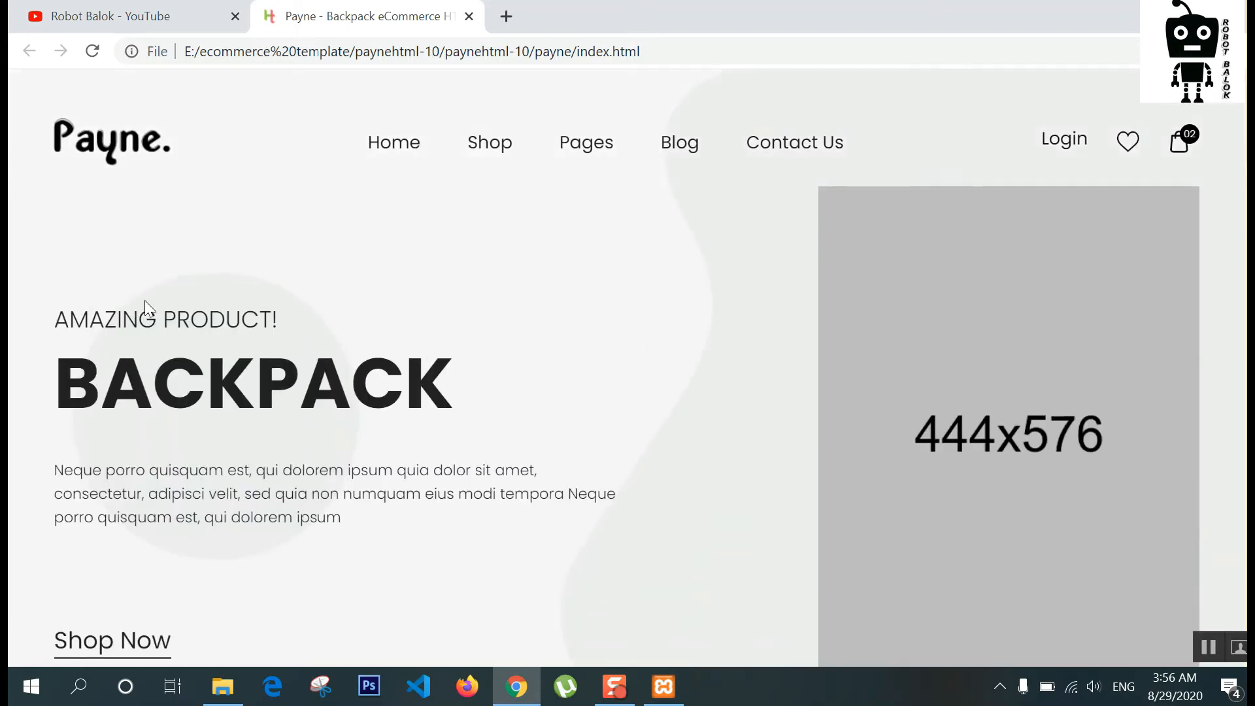
{"action": "scroll", "coordinate": [654, 380], "scroll_direction": "down", "scroll_amount": 2}
{"action": "left_click_drag", "start_coordinate": [673, 512], "coordinate": [366, 487]}
{"action": "scroll", "coordinate": [577, 398], "scroll_direction": "up", "scroll_amount": 3}
{"action": "scroll", "coordinate": [547, 229], "scroll_direction": "down", "scroll_amount": 10}
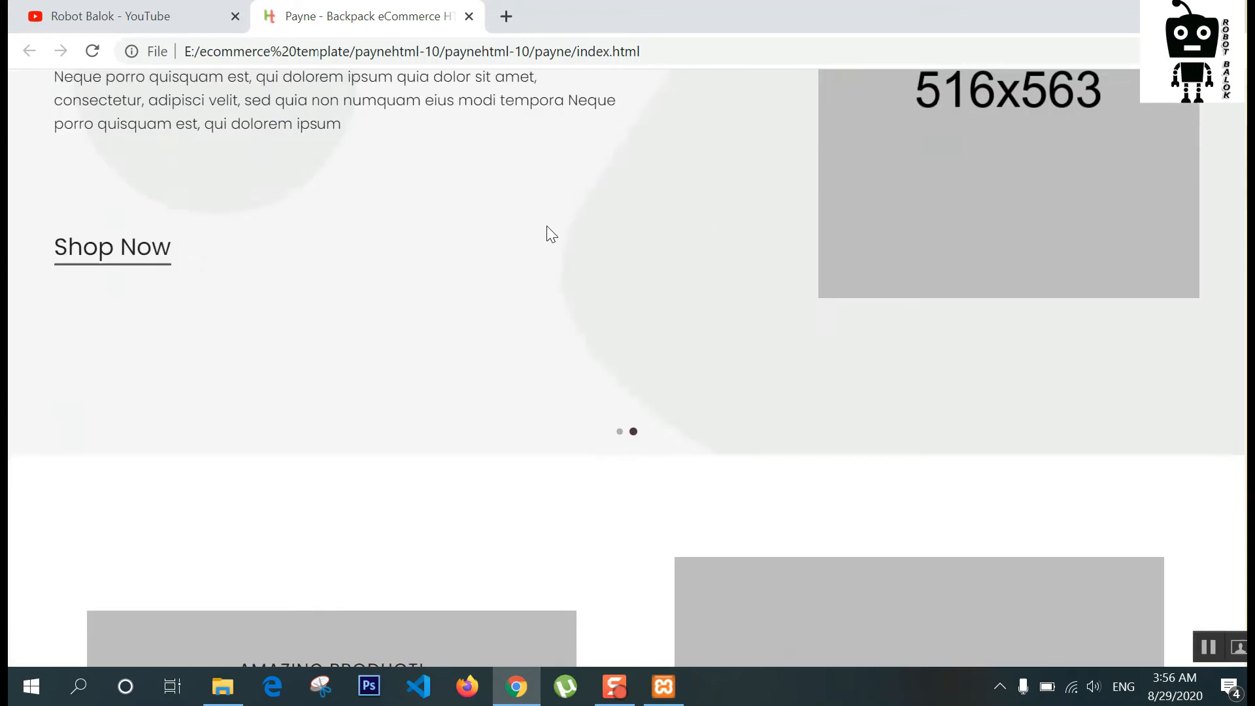
{"action": "scroll", "coordinate": [551, 243], "scroll_direction": "down", "scroll_amount": 20}
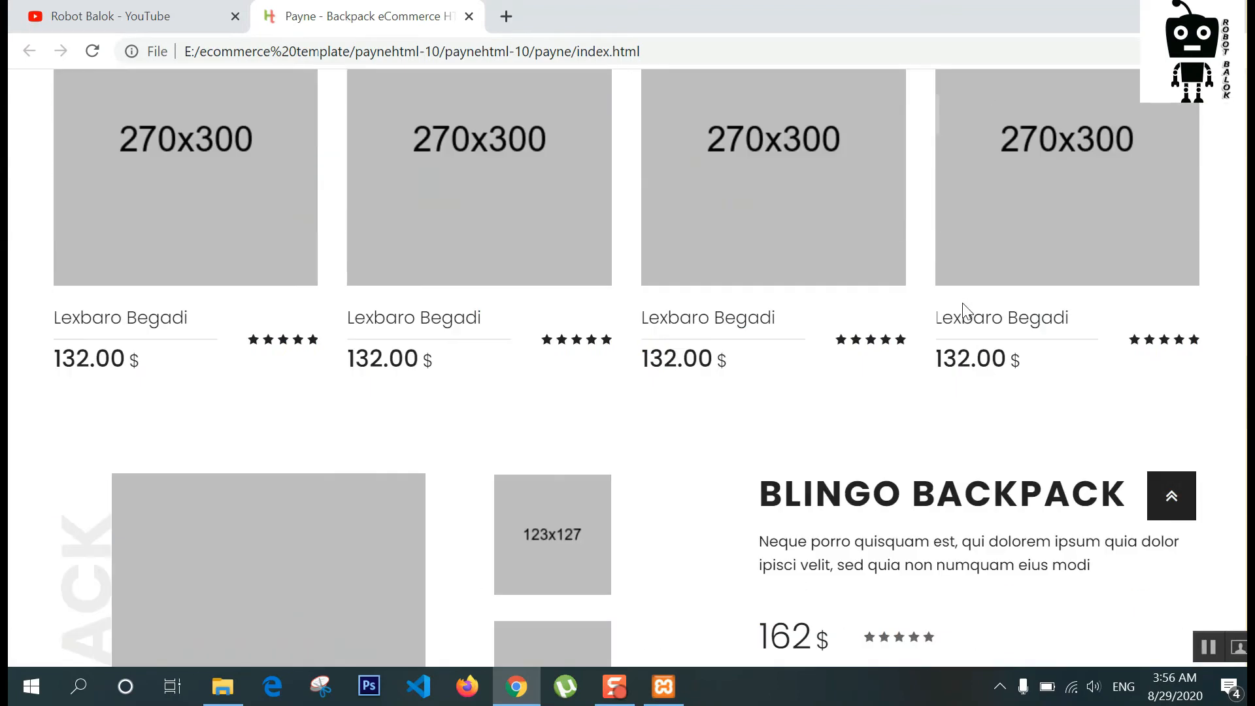
{"action": "scroll", "coordinate": [874, 364], "scroll_direction": "up", "scroll_amount": 20}
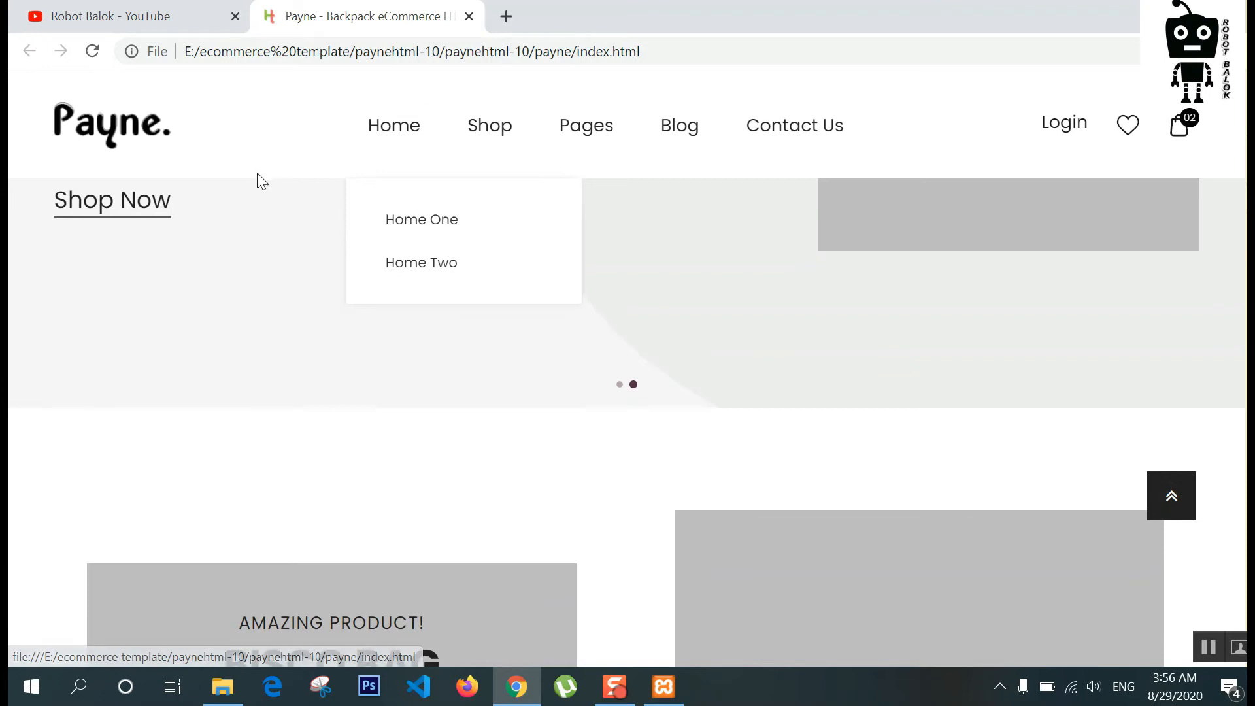
{"action": "mouse_move", "coordinate": [403, 160]}
{"action": "left_click", "coordinate": [426, 260]}
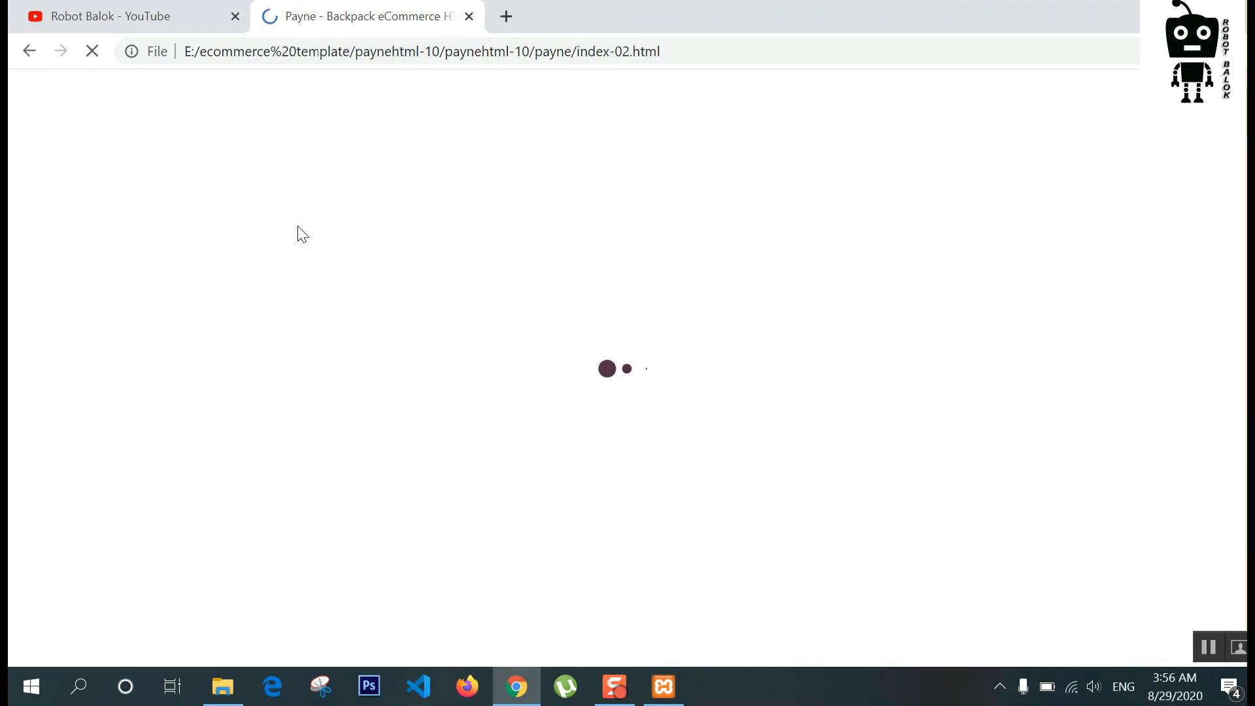
Step: Scroll the Payne index-02 page from the hero banner through the product grids to the footer
{"action": "scroll", "coordinate": [317, 233], "scroll_direction": "down", "scroll_amount": 8}
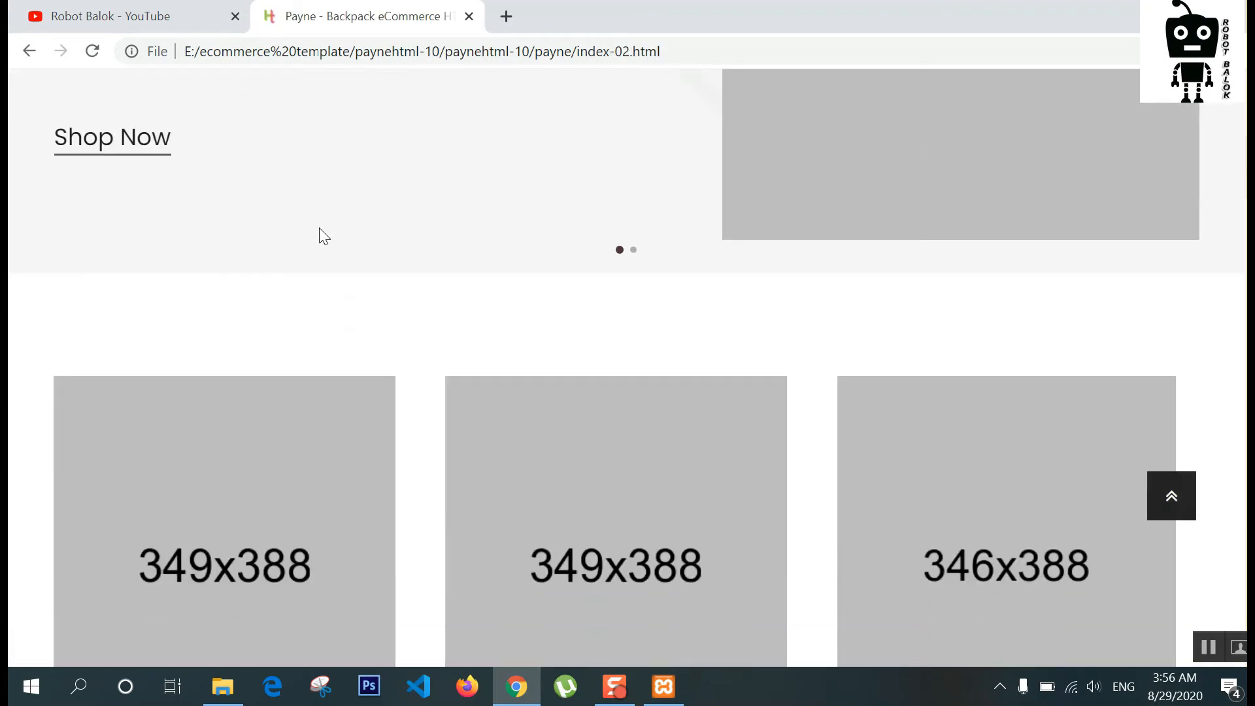
{"action": "scroll", "coordinate": [316, 233], "scroll_direction": "up", "scroll_amount": 8}
{"action": "scroll", "coordinate": [818, 347], "scroll_direction": "down", "scroll_amount": 10}
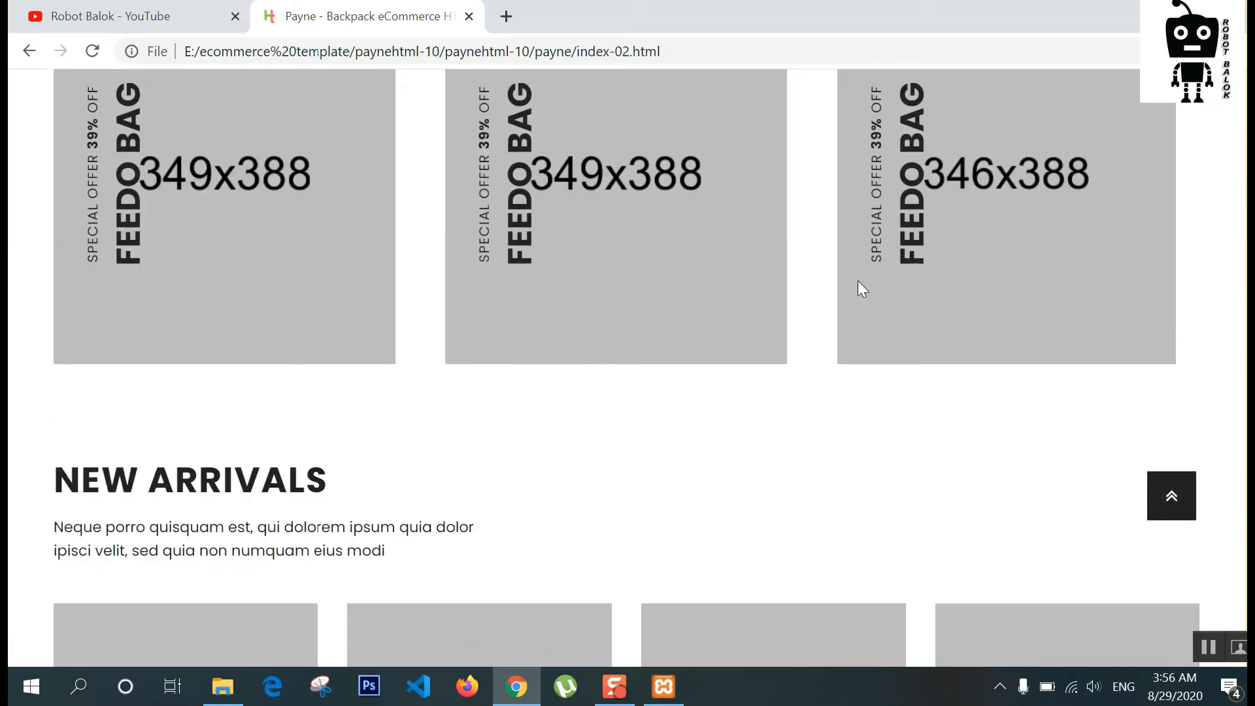
{"action": "scroll", "coordinate": [280, 261], "scroll_direction": "down", "scroll_amount": 5}
{"action": "scroll", "coordinate": [103, 218], "scroll_direction": "down", "scroll_amount": 5}
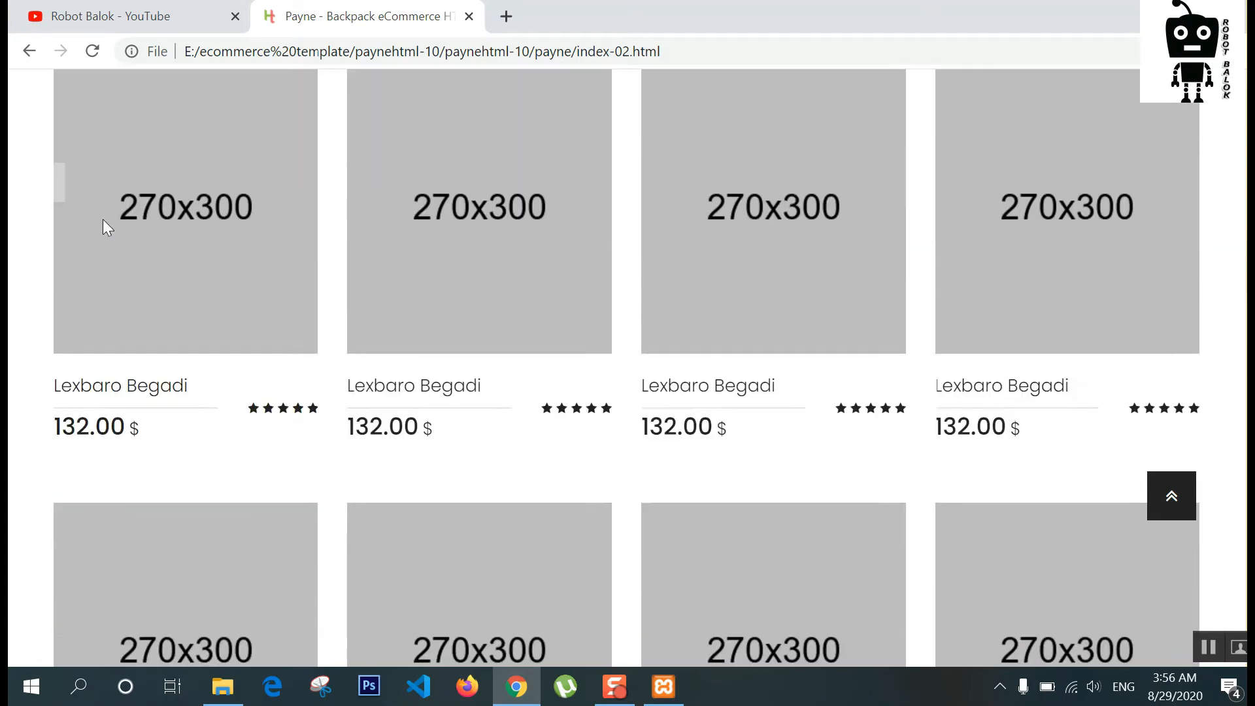
{"action": "mouse_move", "coordinate": [229, 222]}
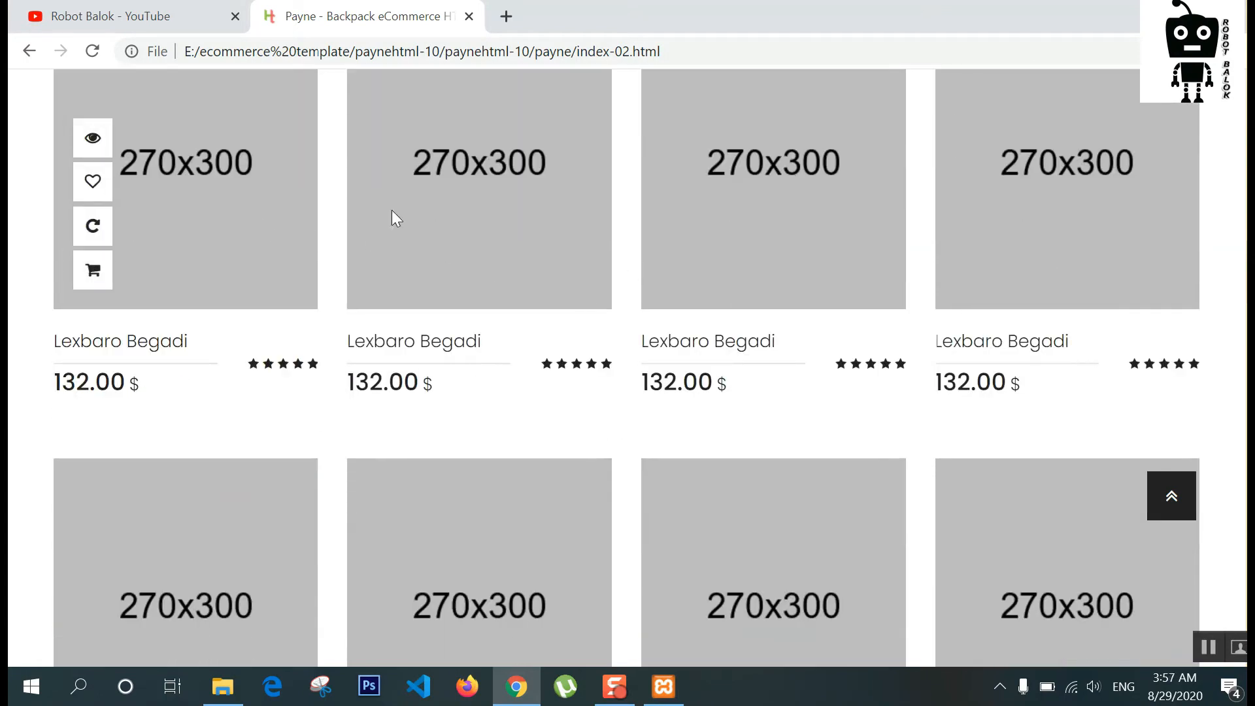
{"action": "scroll", "coordinate": [584, 300], "scroll_direction": "down", "scroll_amount": 14}
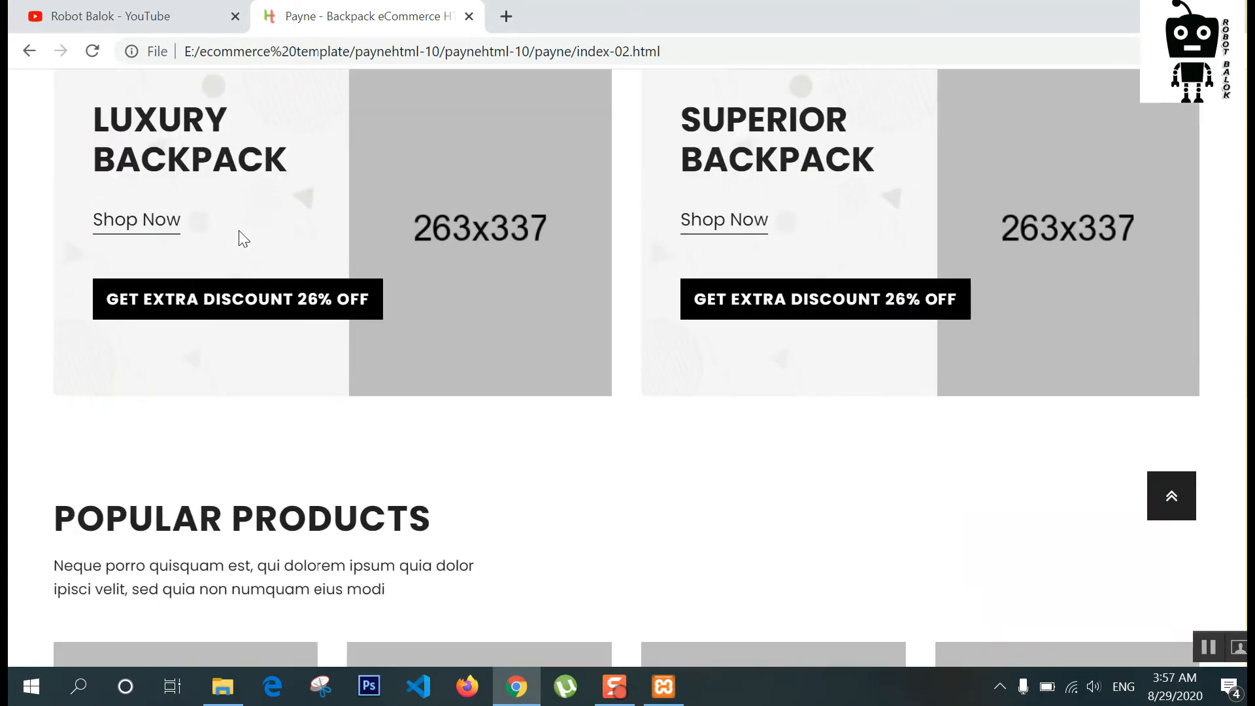
{"action": "scroll", "coordinate": [312, 275], "scroll_direction": "down", "scroll_amount": 5}
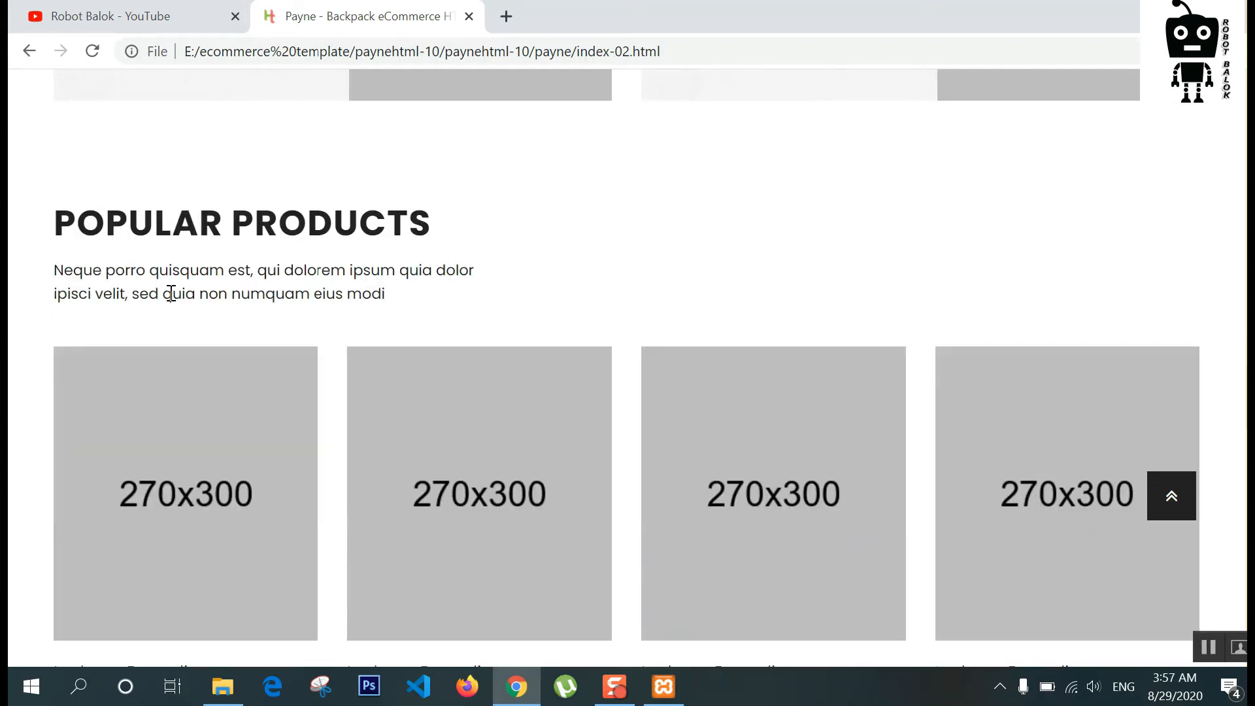
{"action": "scroll", "coordinate": [170, 294], "scroll_direction": "down", "scroll_amount": 14}
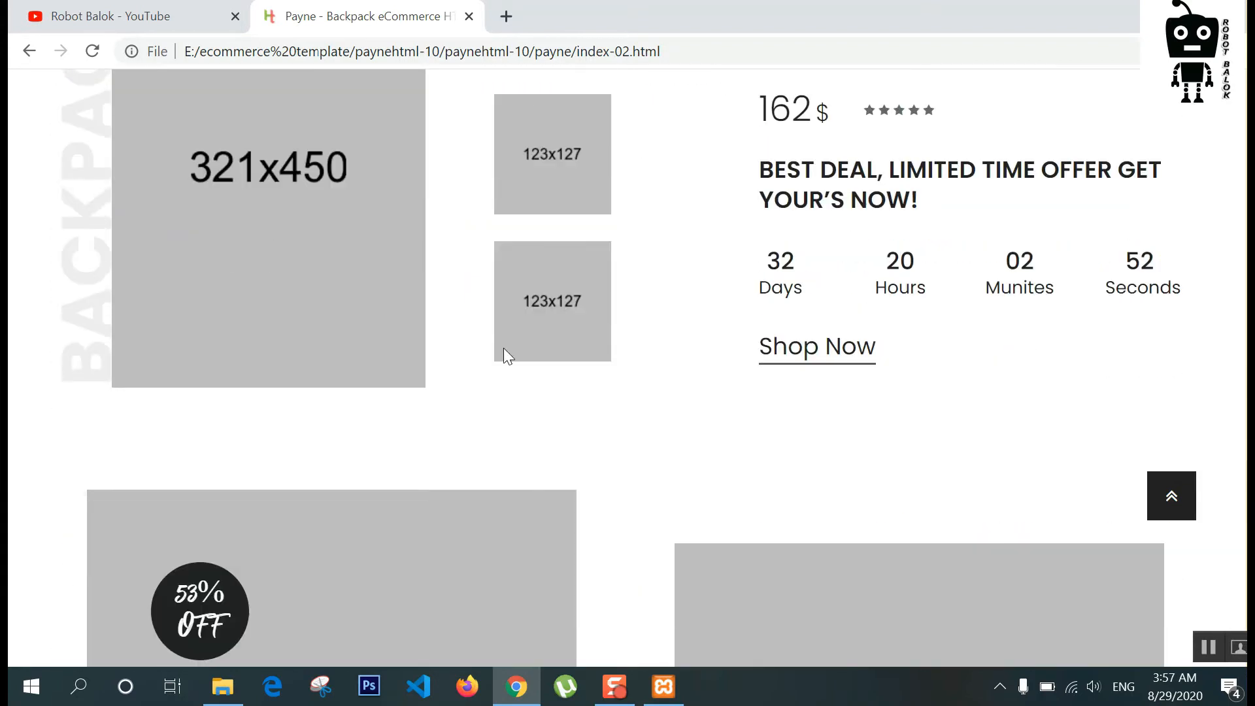
{"action": "scroll", "coordinate": [504, 350], "scroll_direction": "down", "scroll_amount": 15}
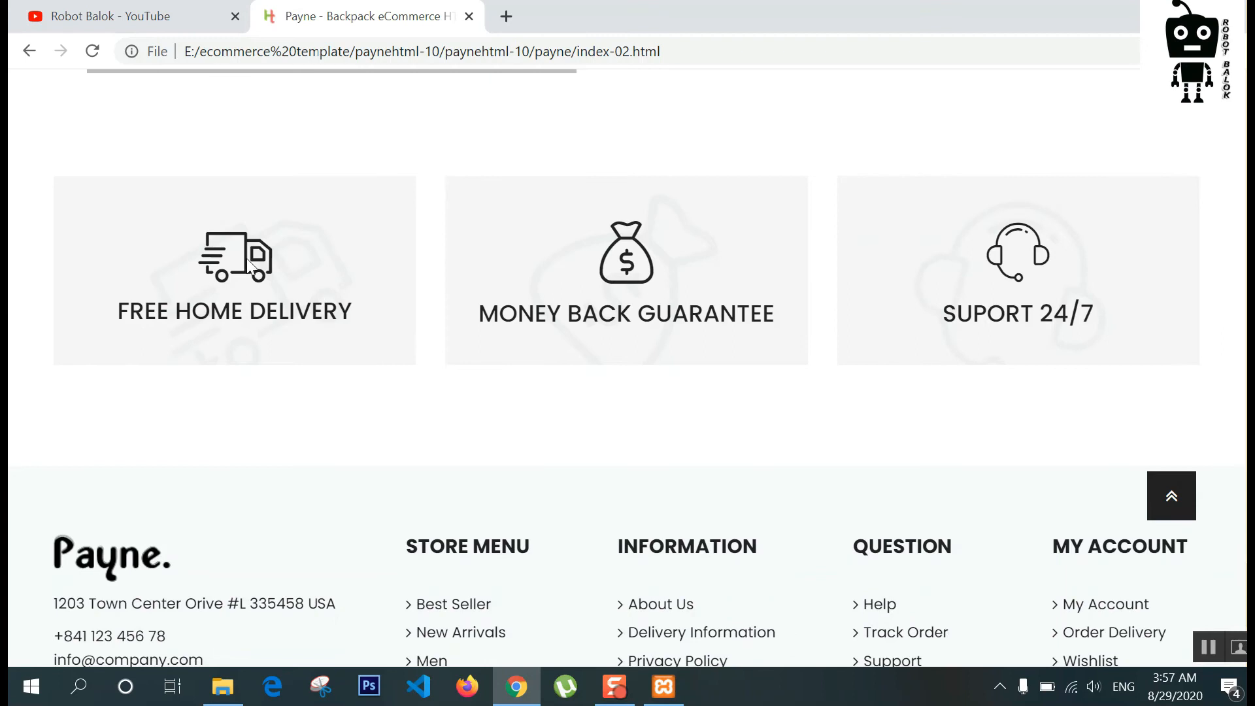
{"action": "scroll", "coordinate": [1040, 322], "scroll_direction": "down", "scroll_amount": 4}
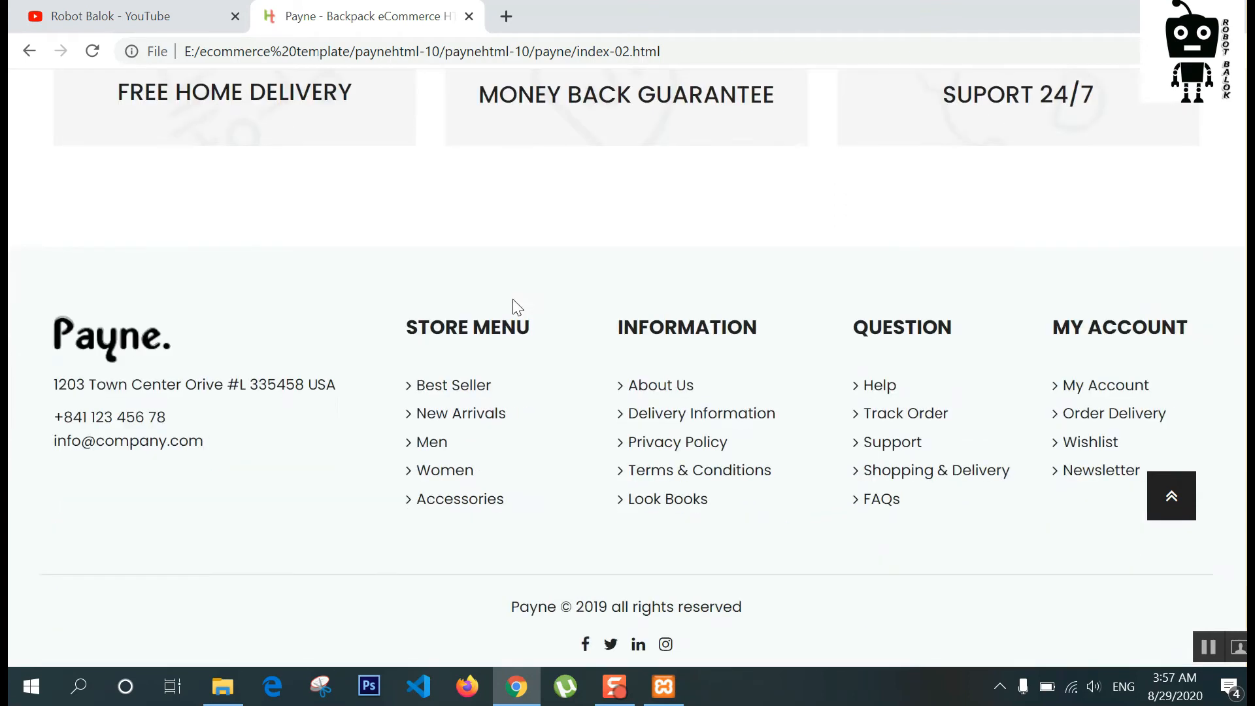
Step: Jump back to the top and open Shop > Shop Grid > Four Columns (shop-four-columns.html)
{"action": "left_click", "coordinate": [1172, 512]}
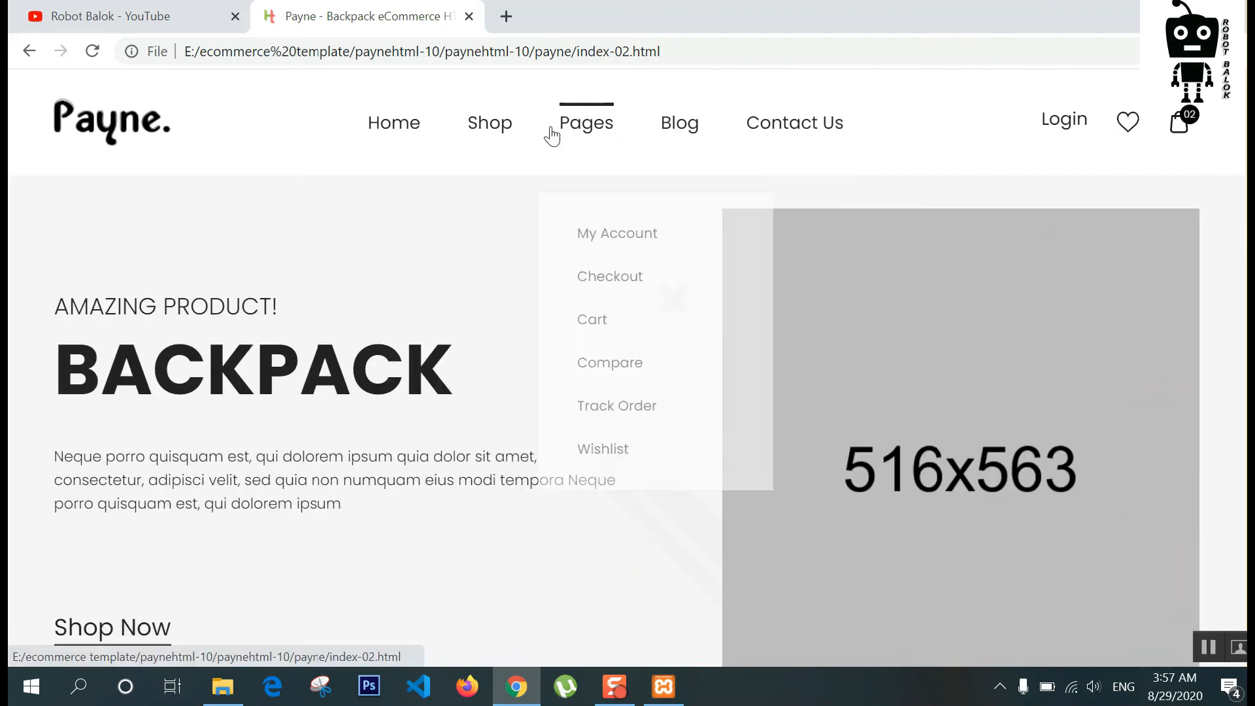
{"action": "mouse_move", "coordinate": [490, 122]}
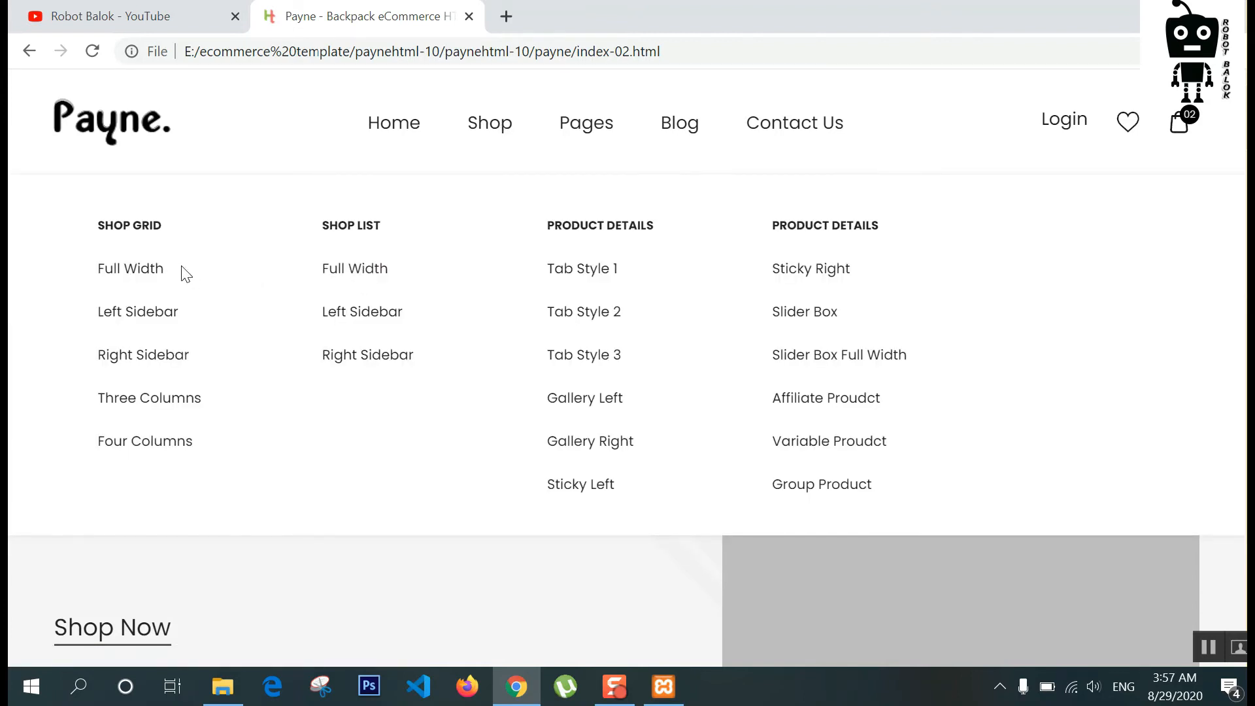
{"action": "mouse_move", "coordinate": [584, 126]}
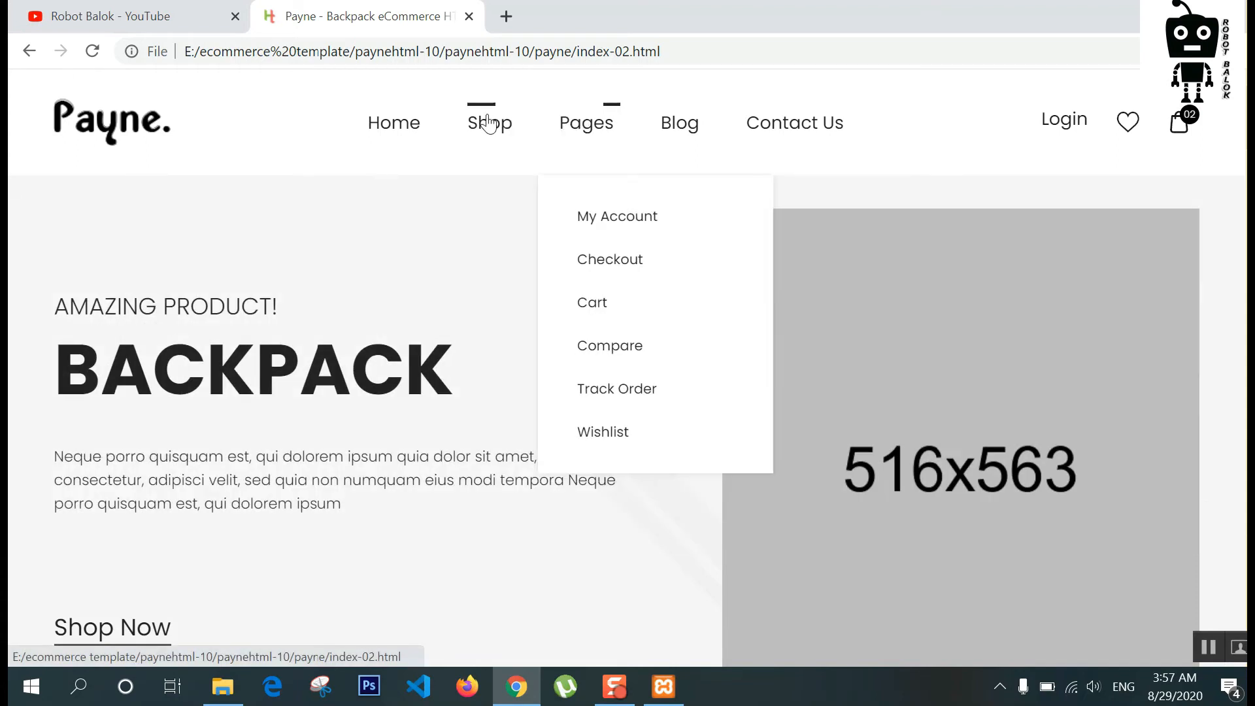
{"action": "mouse_move", "coordinate": [488, 123]}
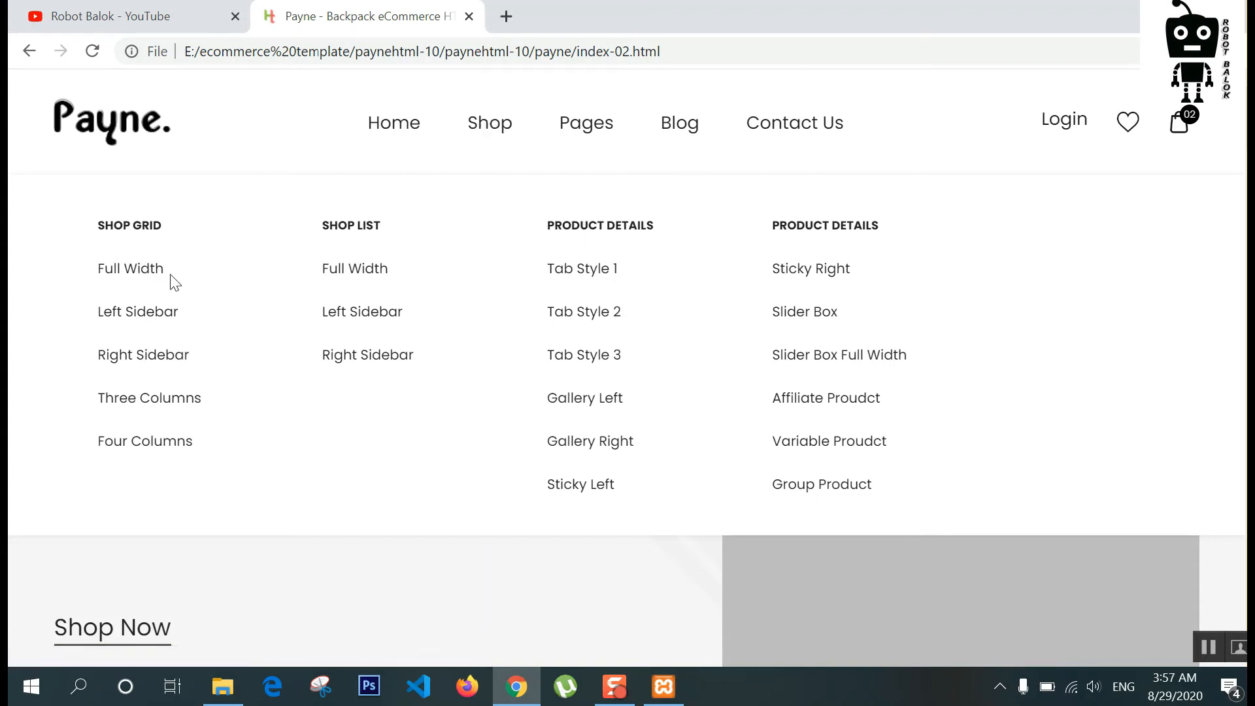
{"action": "left_click", "coordinate": [163, 448]}
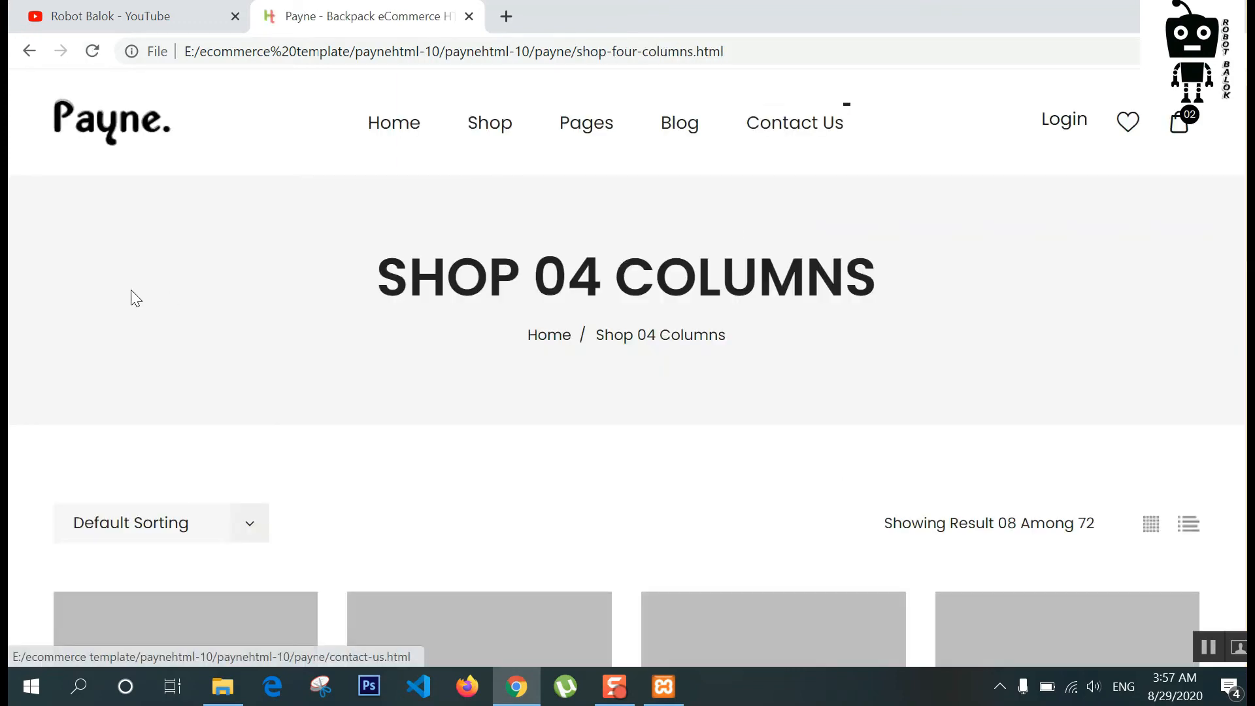
{"action": "scroll", "coordinate": [136, 298], "scroll_direction": "down", "scroll_amount": 15}
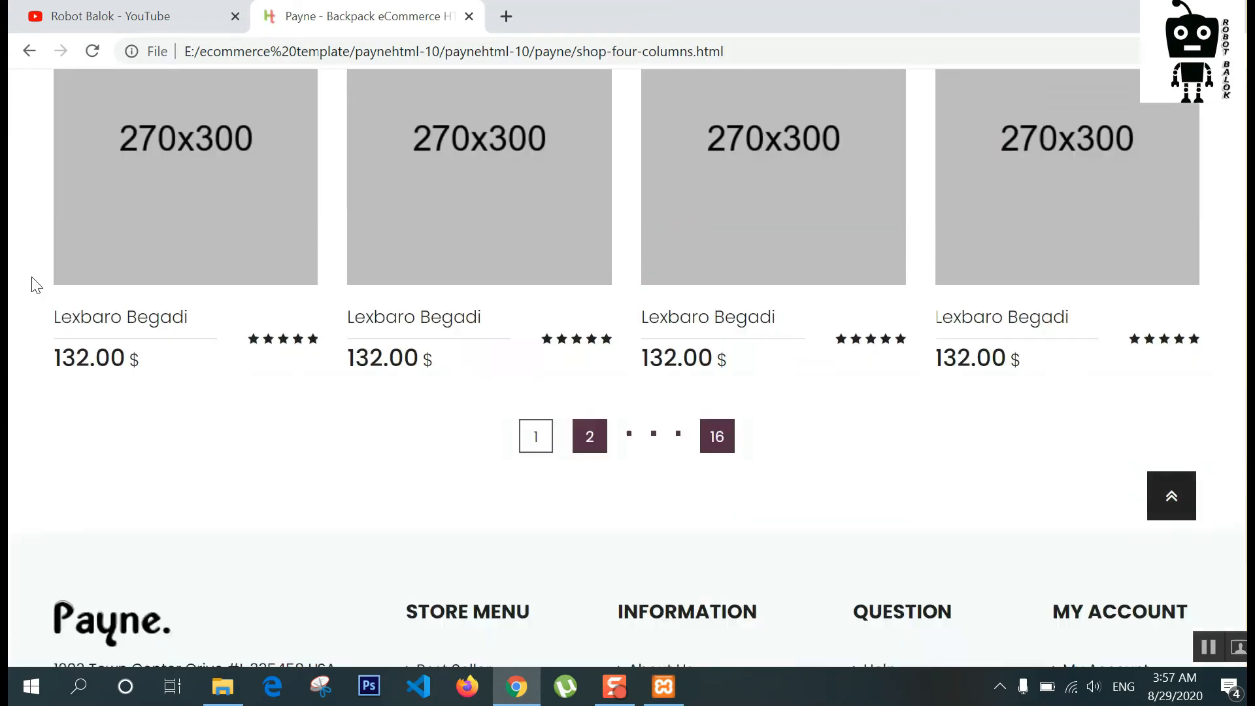
{"action": "scroll", "coordinate": [36, 286], "scroll_direction": "down", "scroll_amount": 5}
{"action": "scroll", "coordinate": [36, 282], "scroll_direction": "up", "scroll_amount": 20}
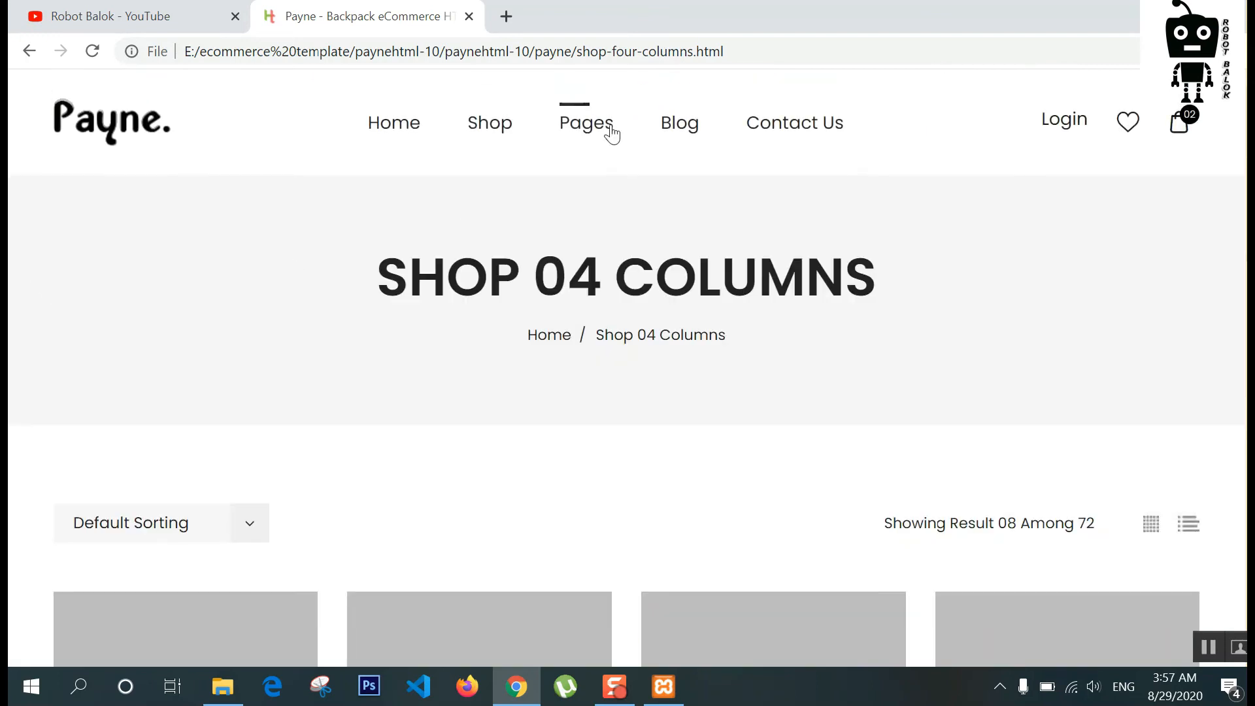
Step: Open the Payne My Account page from the Pages menu and scroll through it
{"action": "mouse_move", "coordinate": [602, 131]}
{"action": "left_click", "coordinate": [609, 221]}
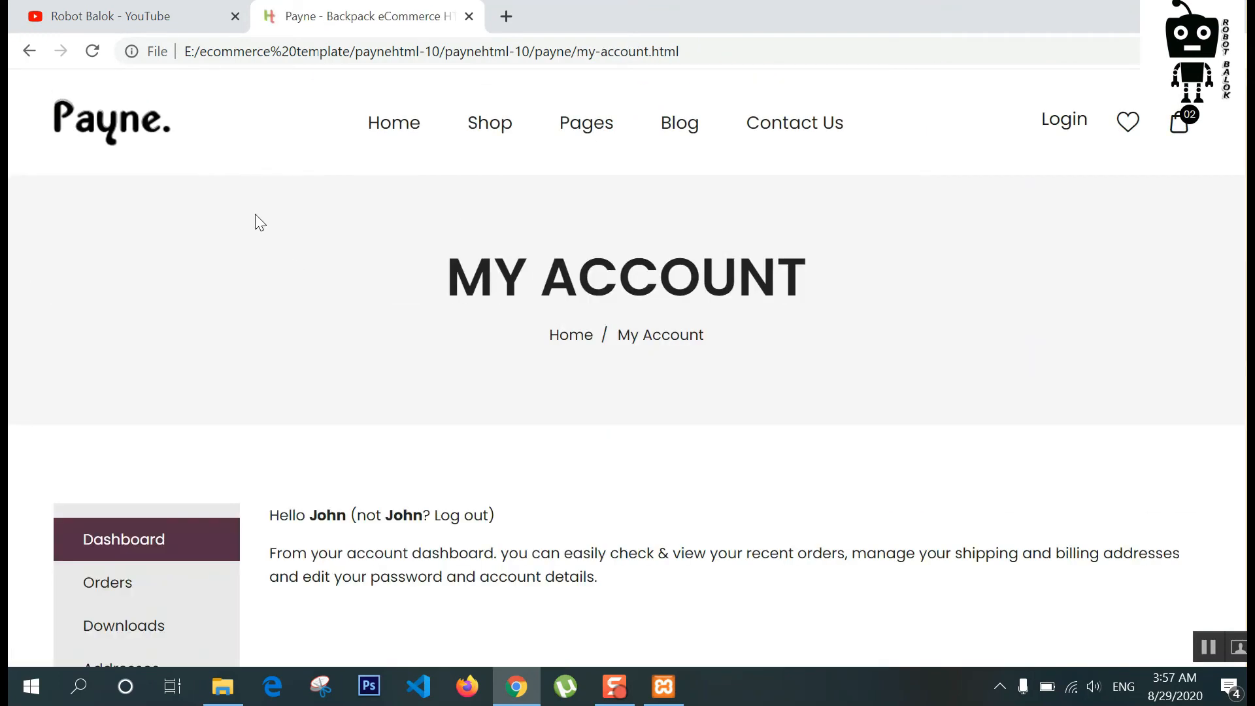
{"action": "scroll", "coordinate": [261, 235], "scroll_direction": "down", "scroll_amount": 6}
{"action": "scroll", "coordinate": [386, 272], "scroll_direction": "up", "scroll_amount": 6}
Step: Open the Login & Register page and try its username, registration email and password fields
{"action": "left_click", "coordinate": [1064, 124]}
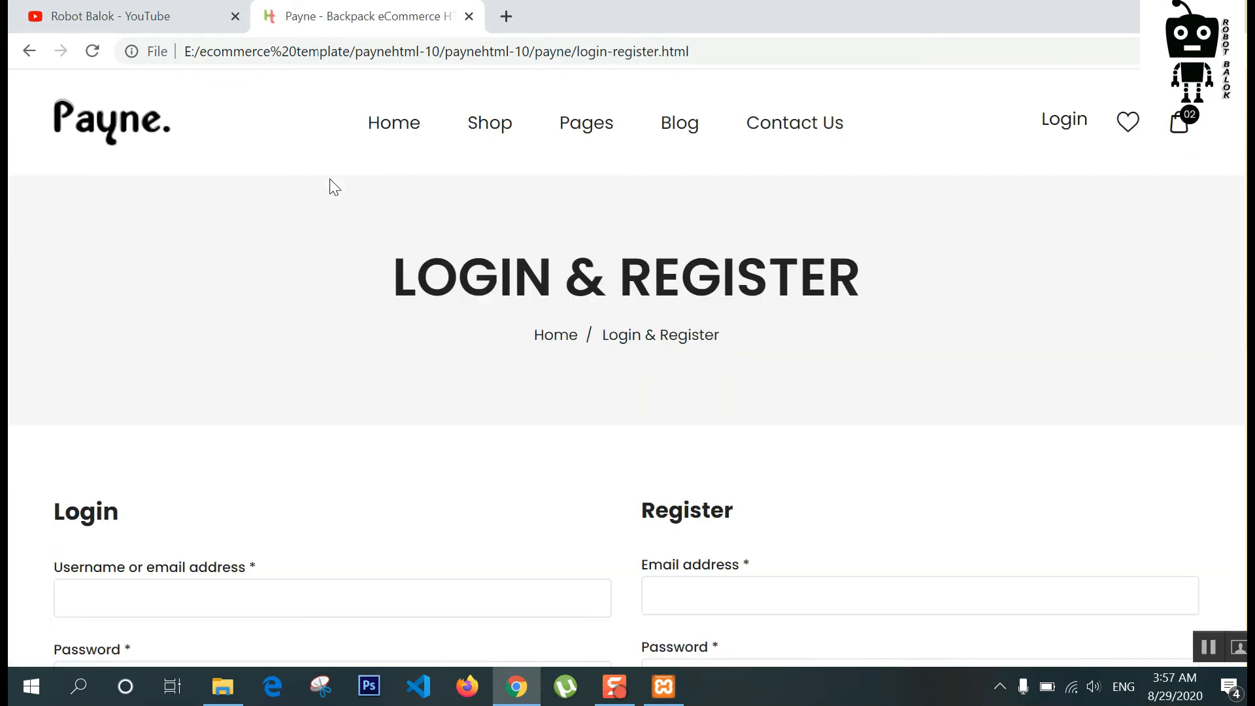
{"action": "scroll", "coordinate": [366, 196], "scroll_direction": "down", "scroll_amount": 5}
{"action": "left_click", "coordinate": [225, 308]}
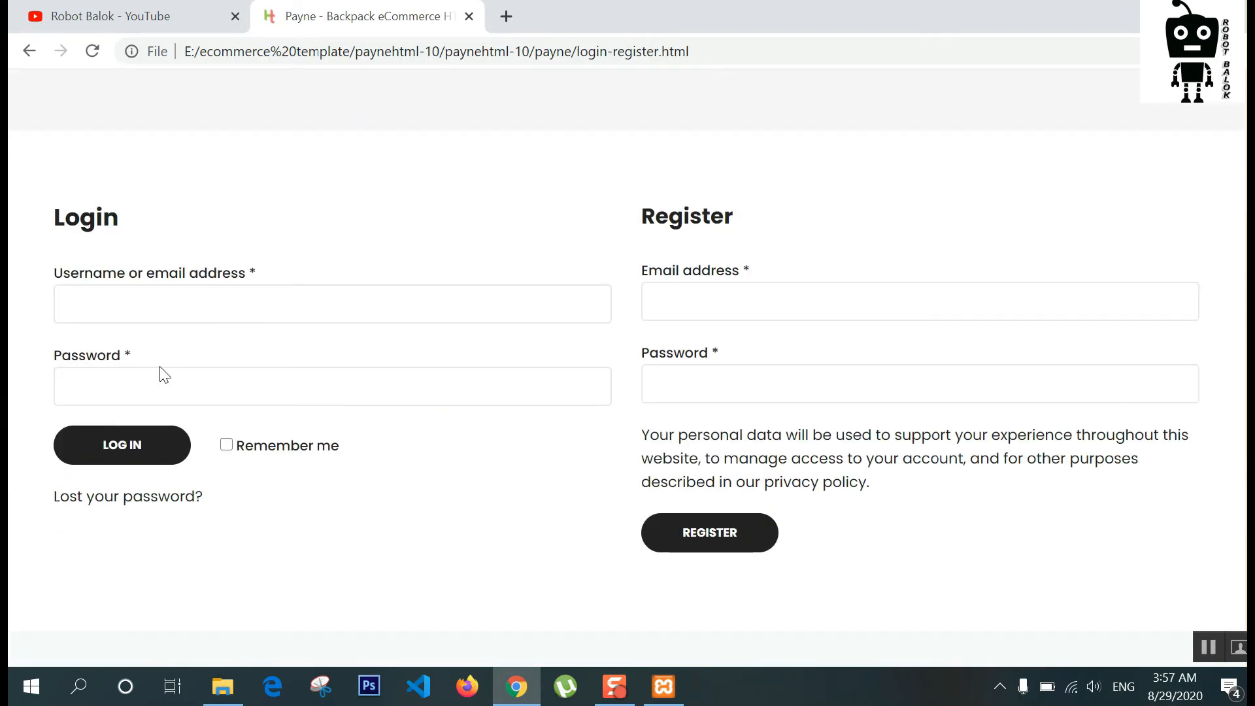
{"action": "left_click", "coordinate": [689, 291]}
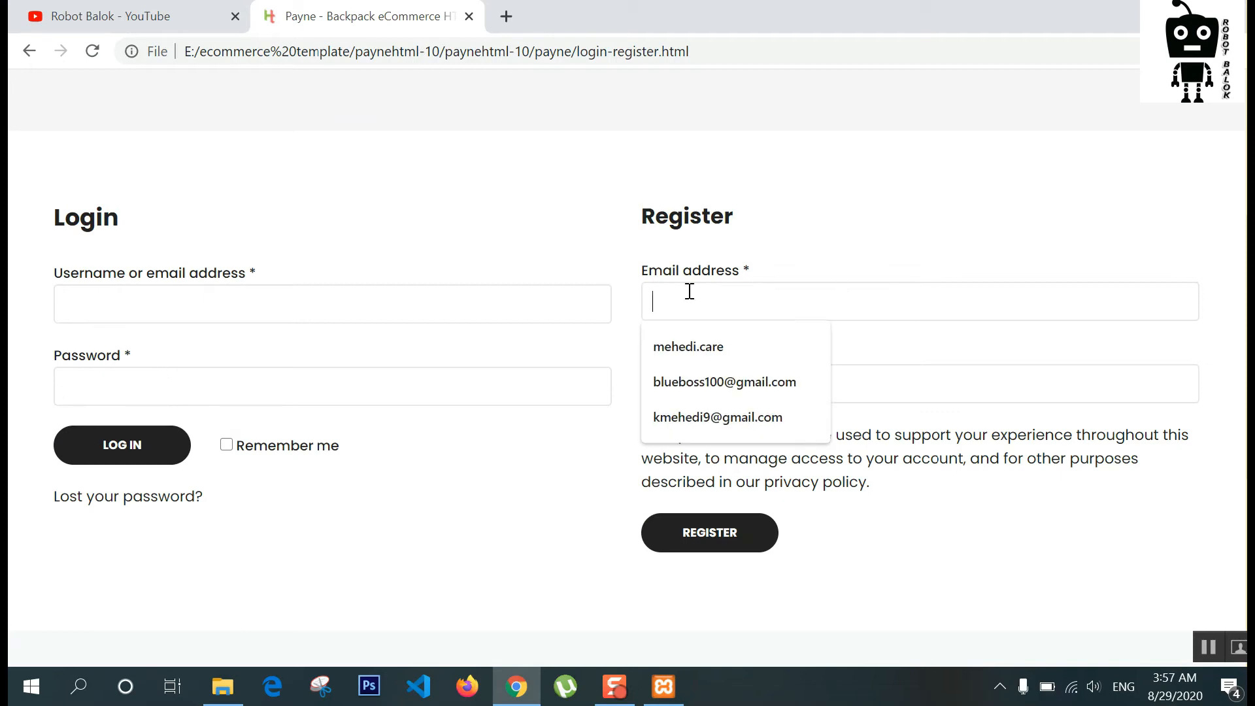
{"action": "left_click", "coordinate": [604, 262]}
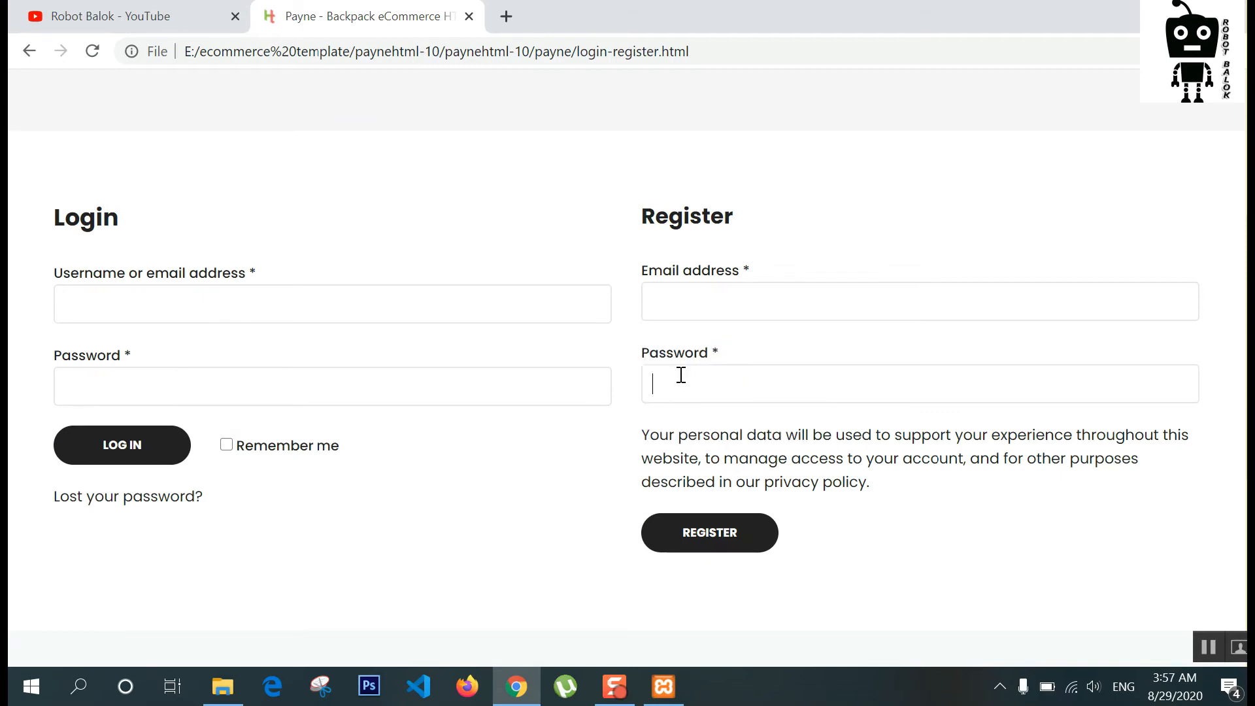
{"action": "scroll", "coordinate": [595, 372], "scroll_direction": "up", "scroll_amount": 5}
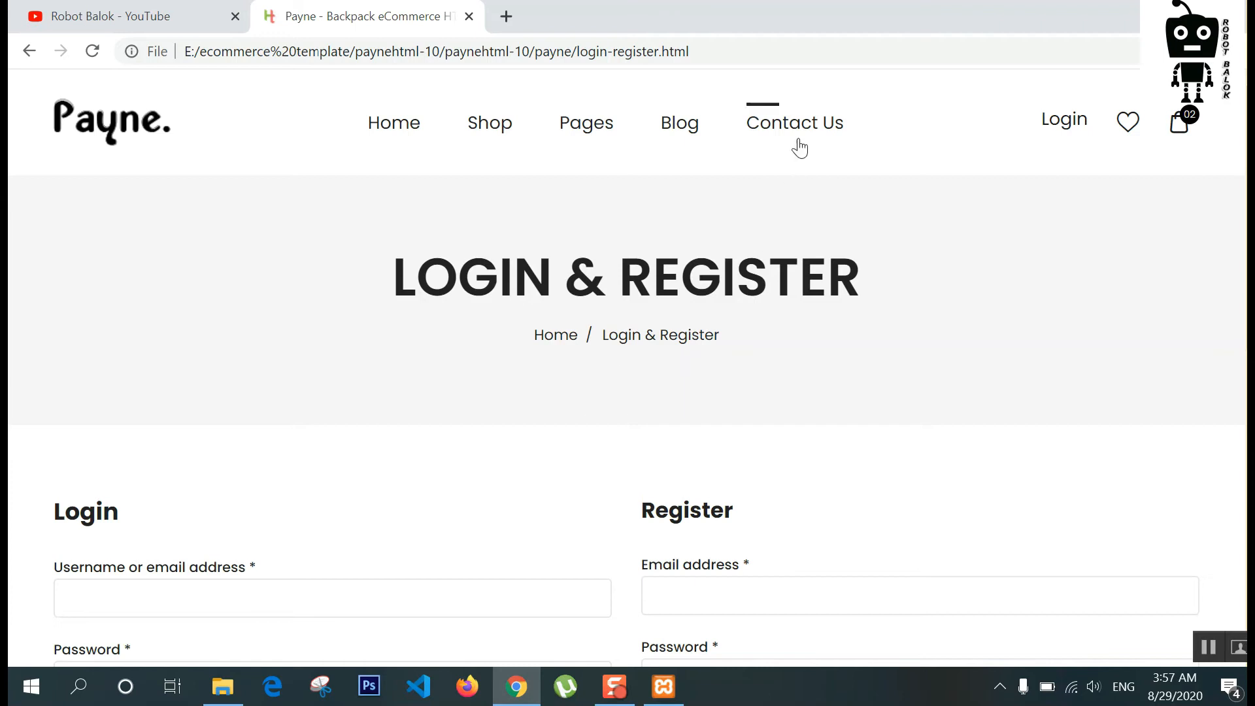
Step: Open the Contact Us page and show the mini cart with three items, $98.00 subtotal
{"action": "left_click", "coordinate": [796, 145]}
{"action": "scroll", "coordinate": [434, 359], "scroll_direction": "down", "scroll_amount": 7}
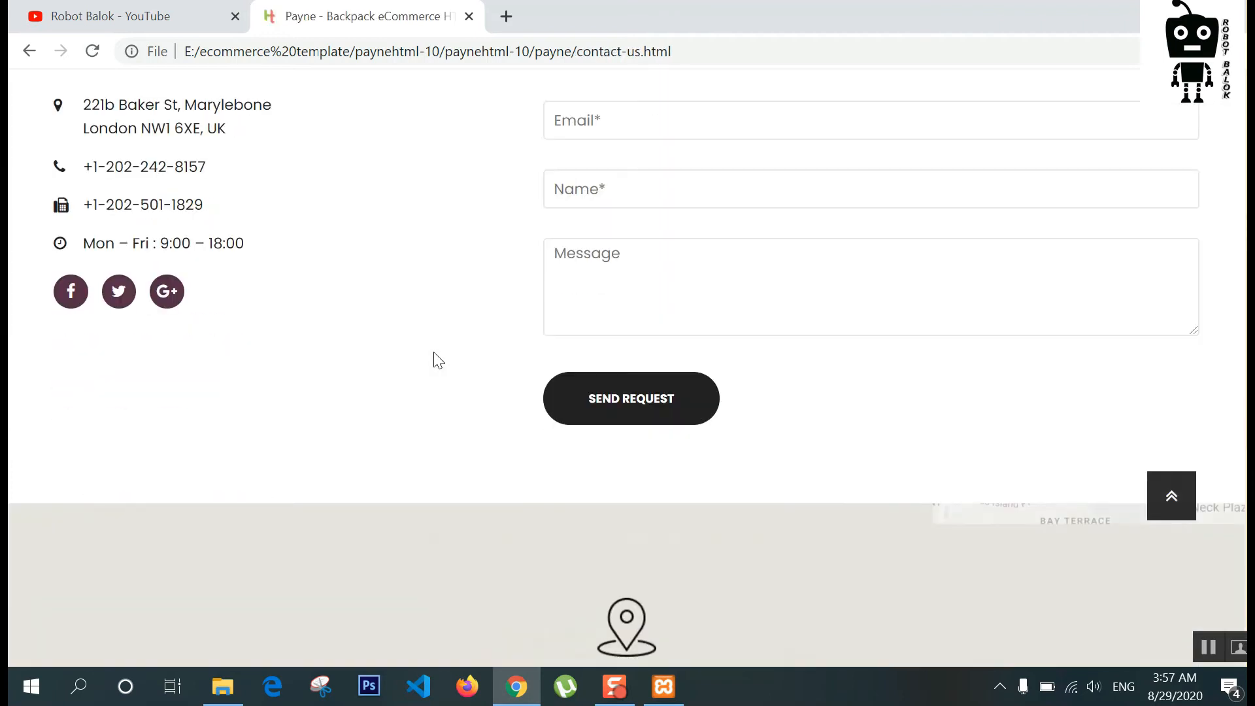
{"action": "scroll", "coordinate": [434, 358], "scroll_direction": "down", "scroll_amount": 5}
{"action": "scroll", "coordinate": [546, 379], "scroll_direction": "up", "scroll_amount": 10}
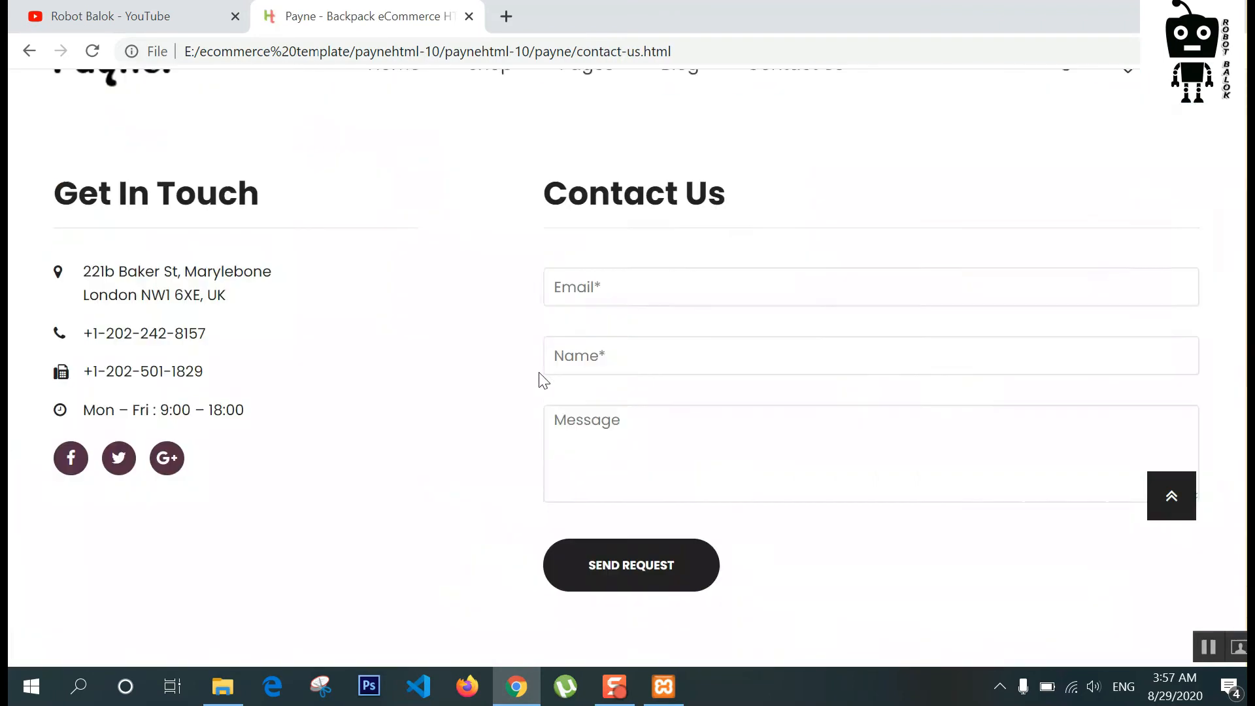
{"action": "left_click", "coordinate": [1182, 127]}
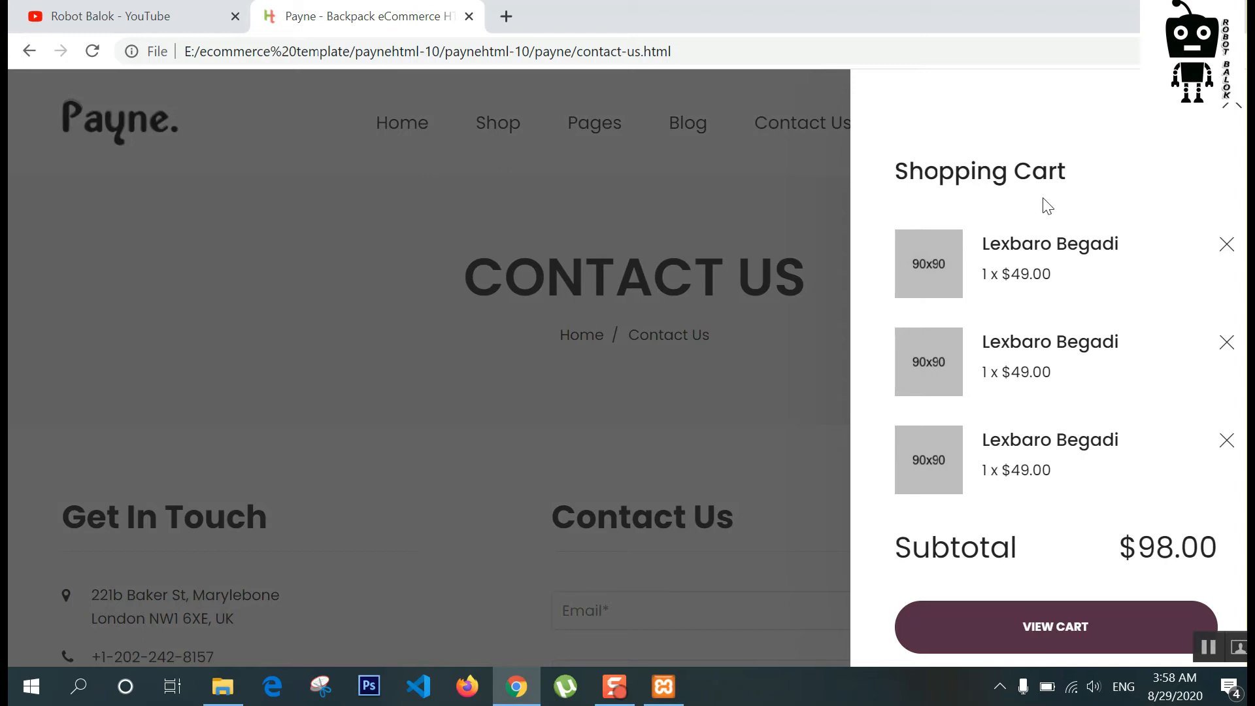
Step: View the full cart page with three chairs totalling $226.00, then return to Payne's index.html
{"action": "left_click", "coordinate": [1056, 608]}
{"action": "scroll", "coordinate": [340, 406], "scroll_direction": "down", "scroll_amount": 5}
{"action": "scroll", "coordinate": [337, 401], "scroll_direction": "down", "scroll_amount": 5}
{"action": "scroll", "coordinate": [340, 398], "scroll_direction": "up", "scroll_amount": 8}
{"action": "scroll", "coordinate": [336, 410], "scroll_direction": "down", "scroll_amount": 3}
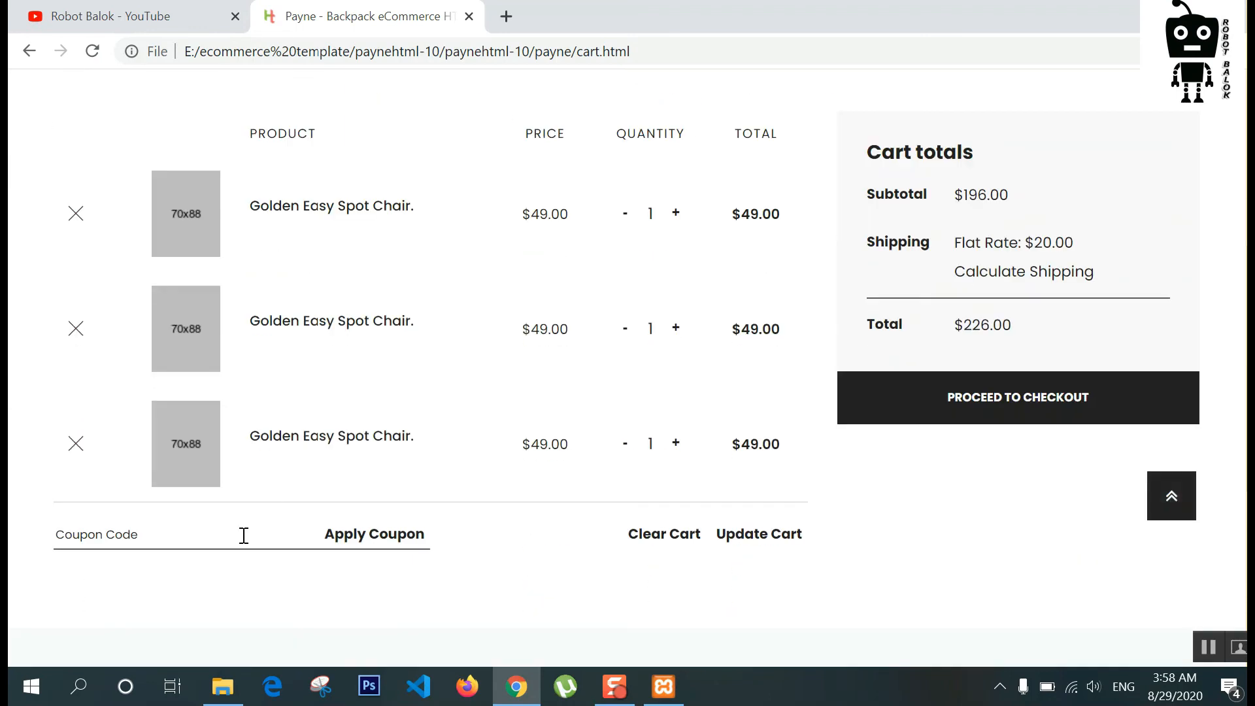
{"action": "scroll", "coordinate": [520, 544], "scroll_direction": "up", "scroll_amount": 3}
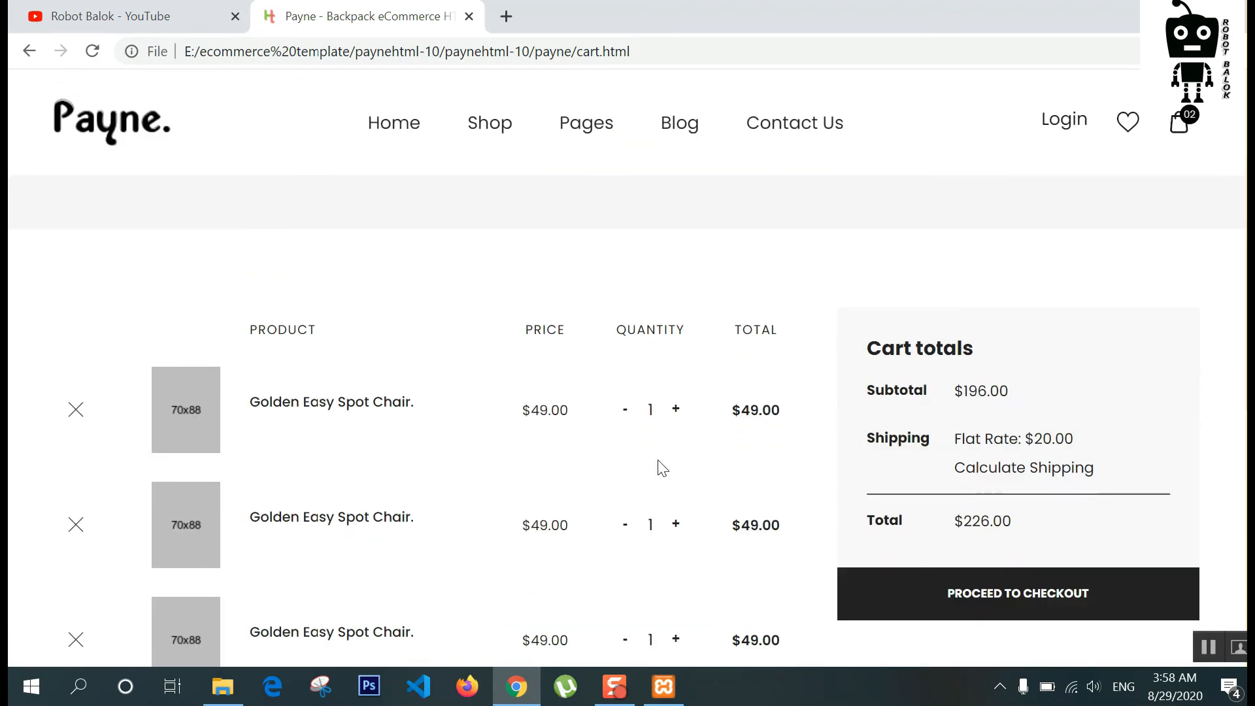
{"action": "scroll", "coordinate": [661, 468], "scroll_direction": "down", "scroll_amount": 3}
{"action": "scroll", "coordinate": [538, 356], "scroll_direction": "up", "scroll_amount": 3}
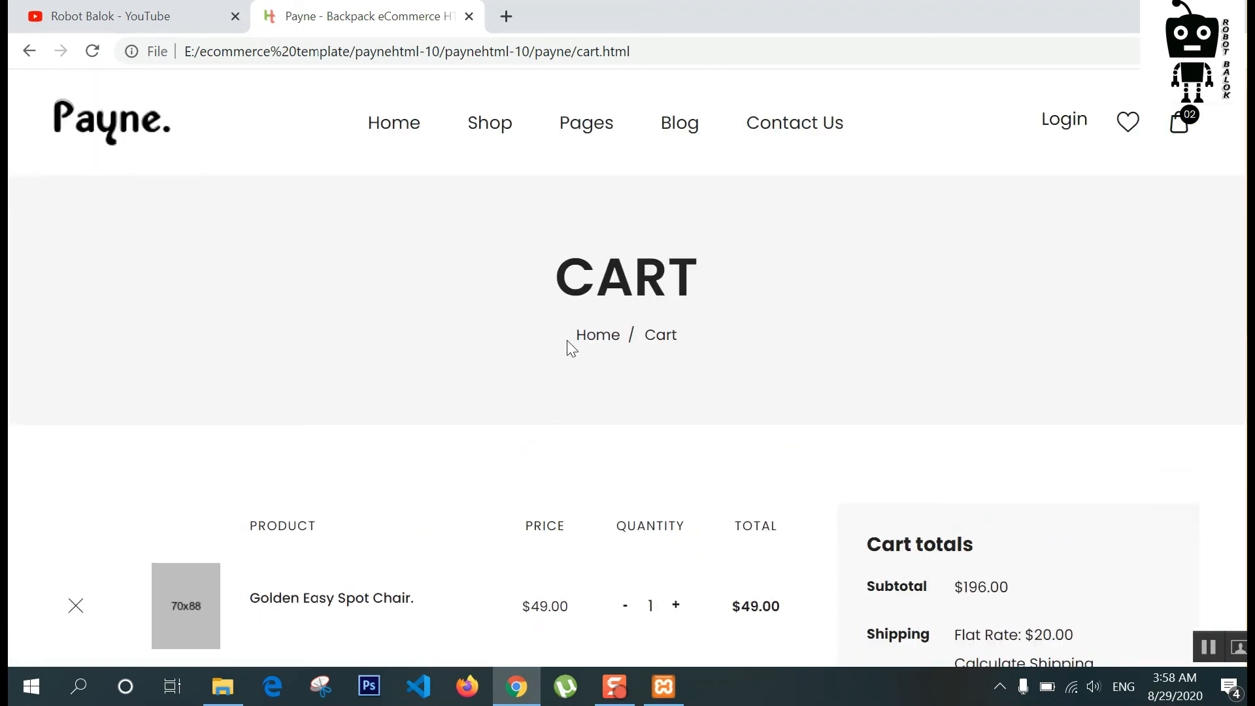
{"action": "left_click", "coordinate": [401, 132]}
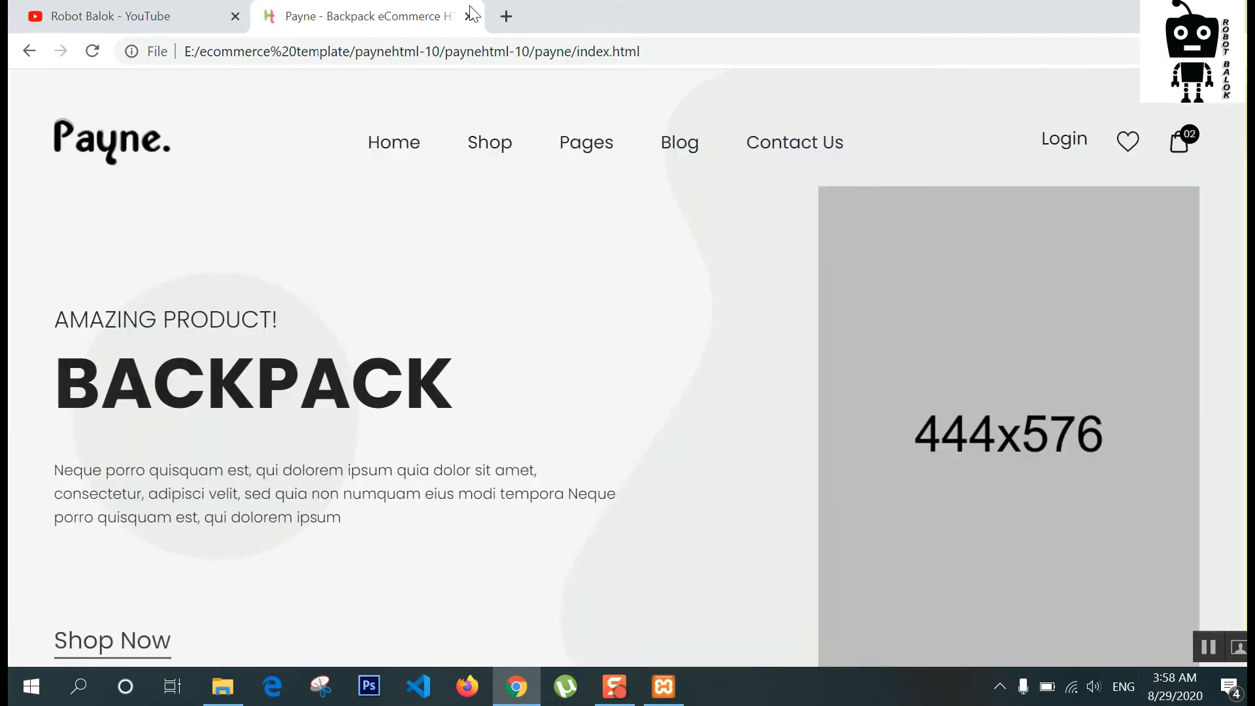
Step: In the ecommerce template folder on E:, extract simpleadmin-14.rar with 7-Zip into simpleadmin-14\
{"action": "left_click", "coordinate": [222, 678]}
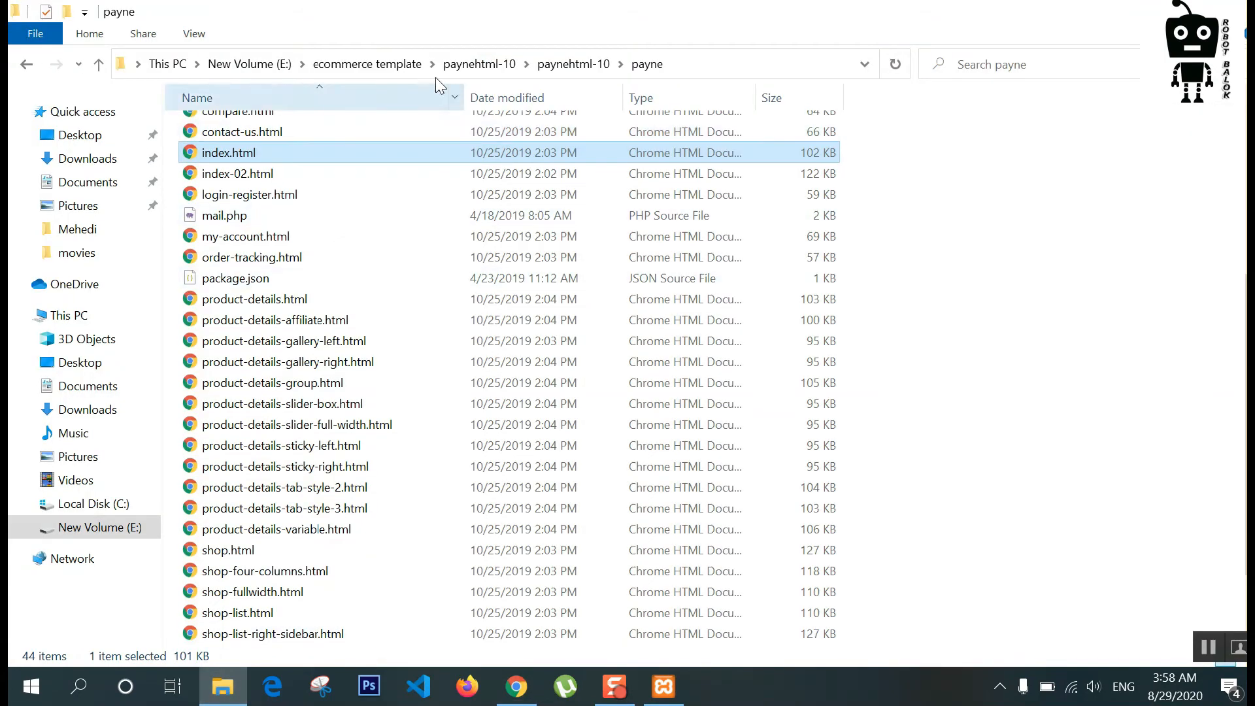
{"action": "left_click", "coordinate": [255, 68]}
{"action": "double_click", "coordinate": [243, 129]}
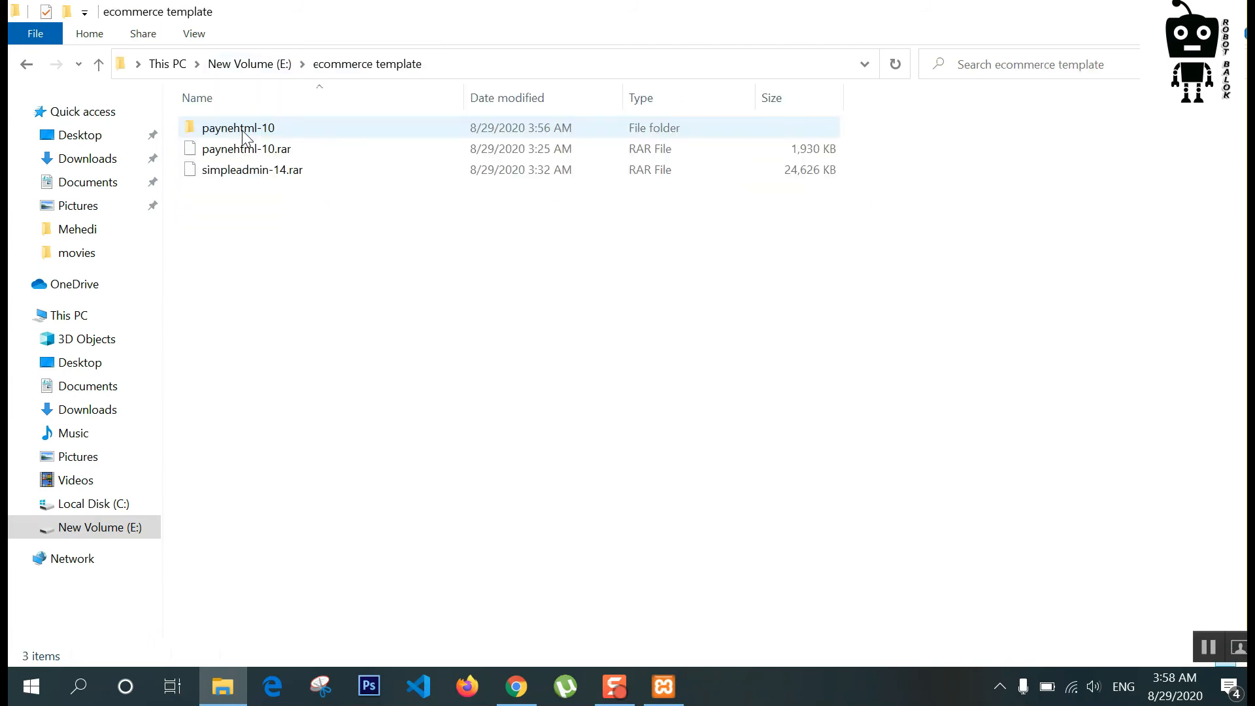
{"action": "left_click", "coordinate": [257, 173]}
{"action": "right_click", "coordinate": [257, 172]}
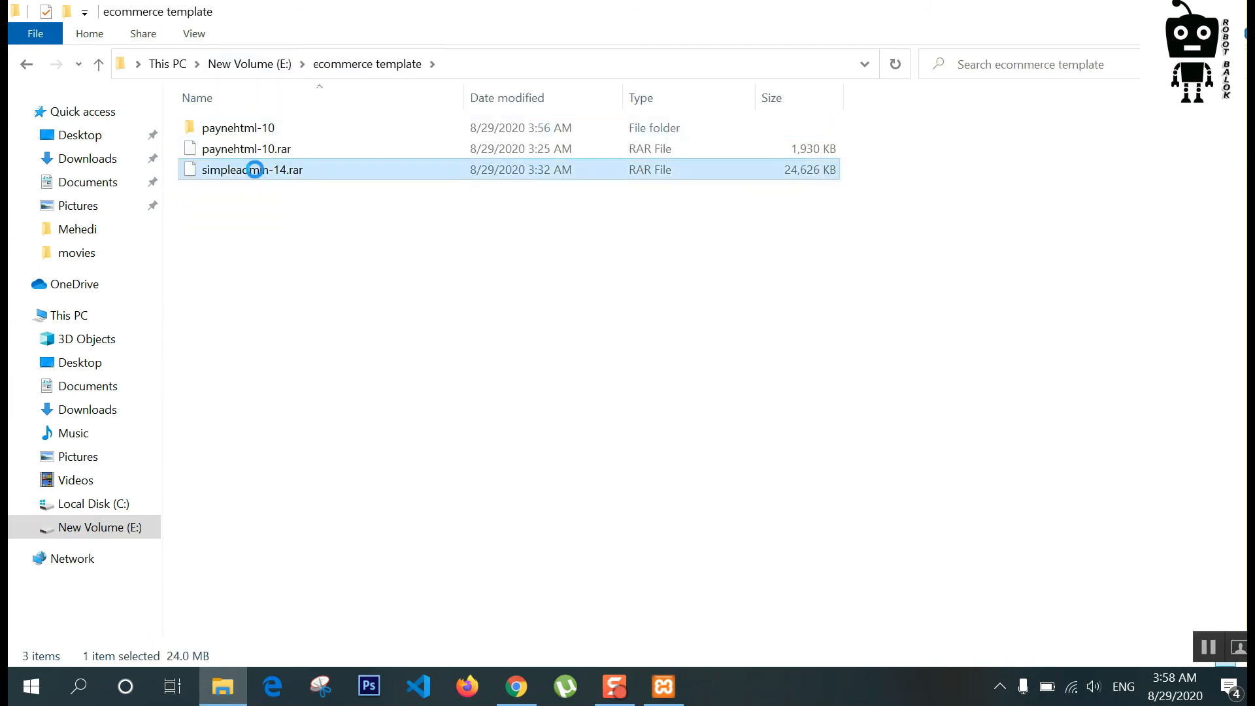
{"action": "mouse_move", "coordinate": [433, 256]}
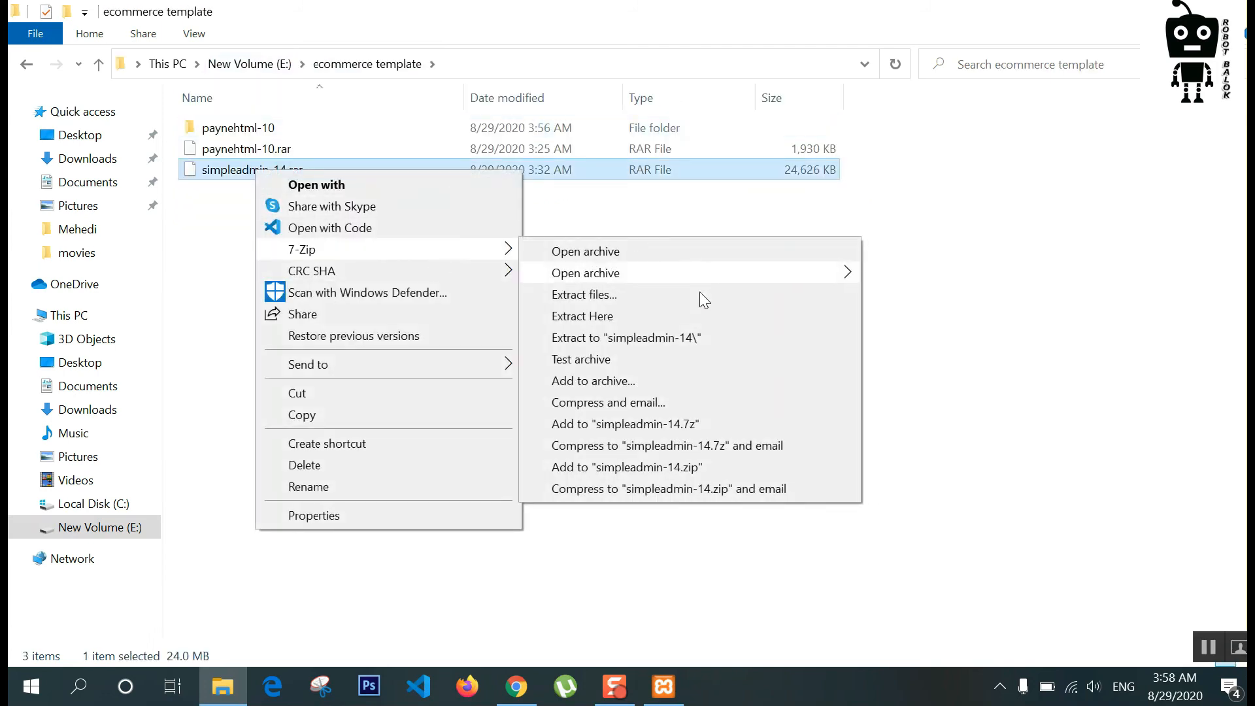
{"action": "left_click", "coordinate": [664, 339]}
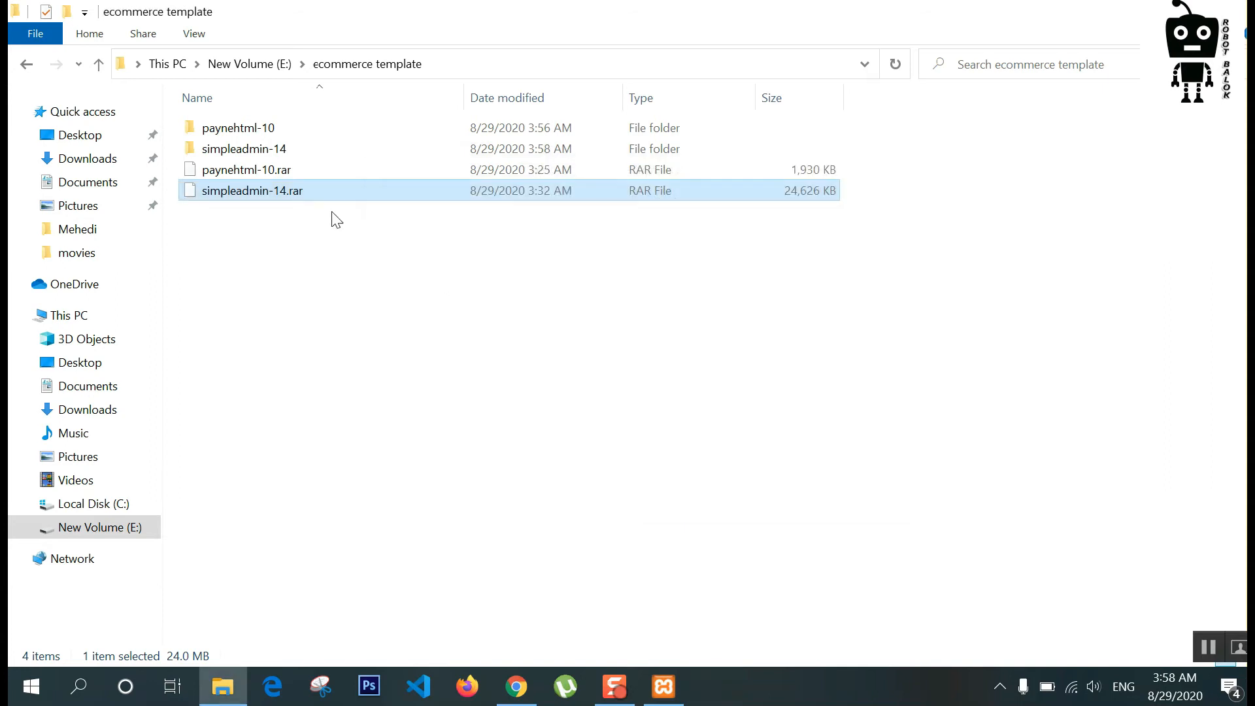
Step: Open simpleadmin-14 > Simple_v1.4 > Admin > Bootstrap-4.2.1 > light and launch index.html in Chrome
{"action": "double_click", "coordinate": [265, 149]}
{"action": "double_click", "coordinate": [262, 129]}
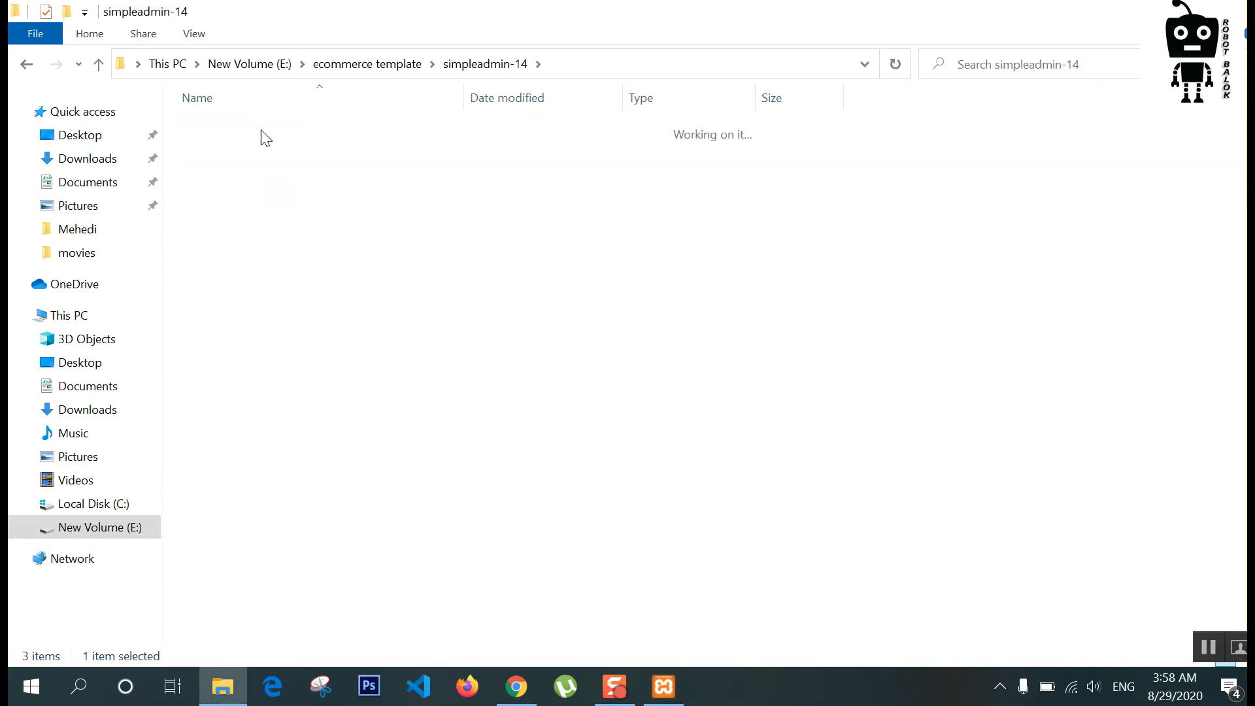
{"action": "double_click", "coordinate": [261, 129]}
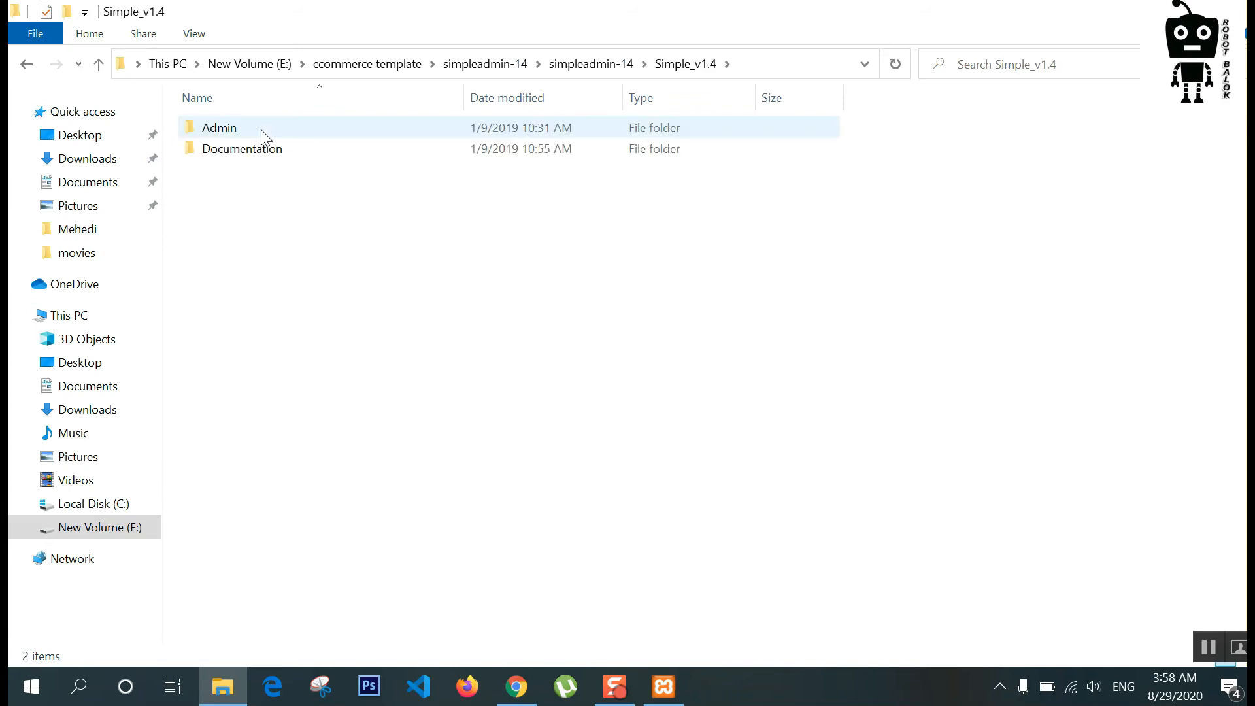
{"action": "double_click", "coordinate": [238, 132]}
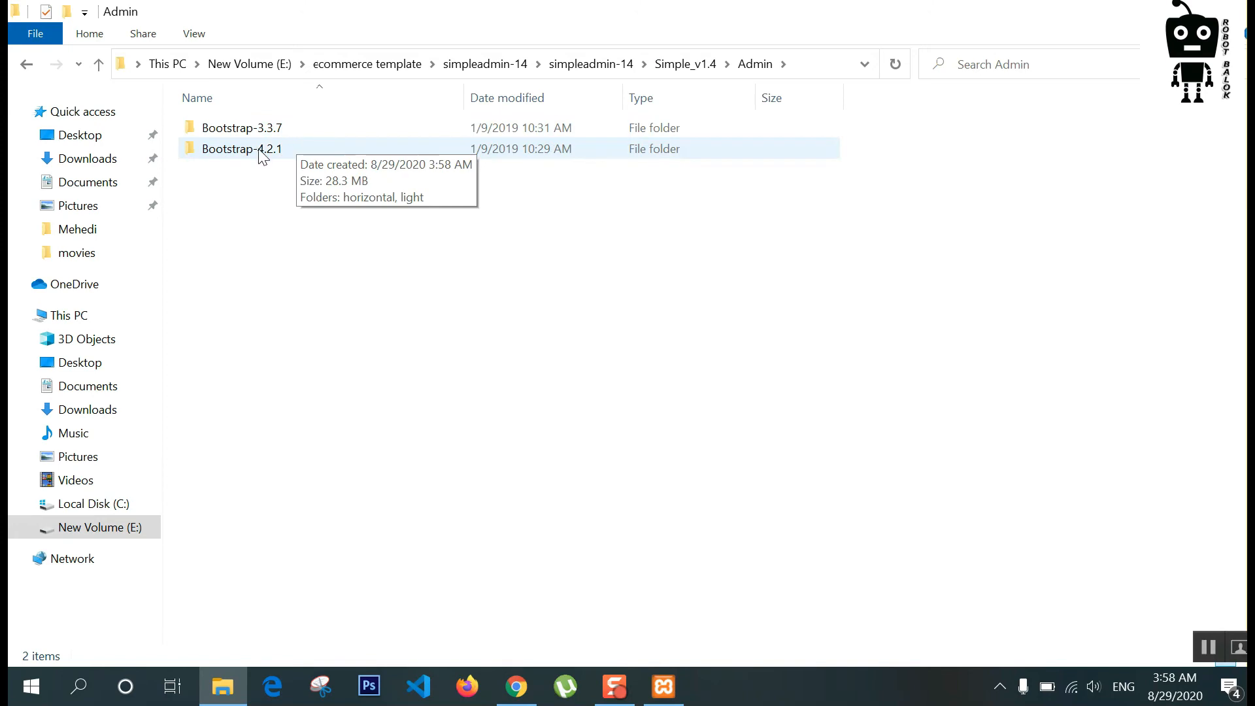
{"action": "double_click", "coordinate": [263, 150]}
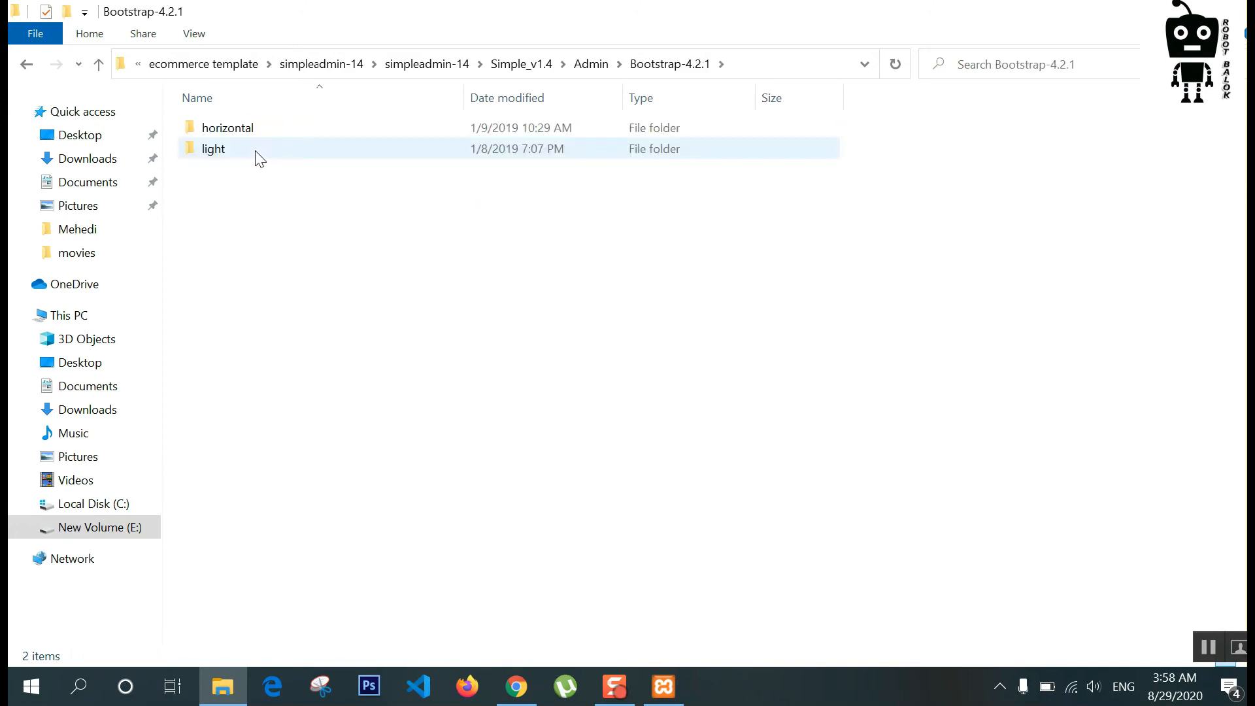
{"action": "double_click", "coordinate": [218, 153]}
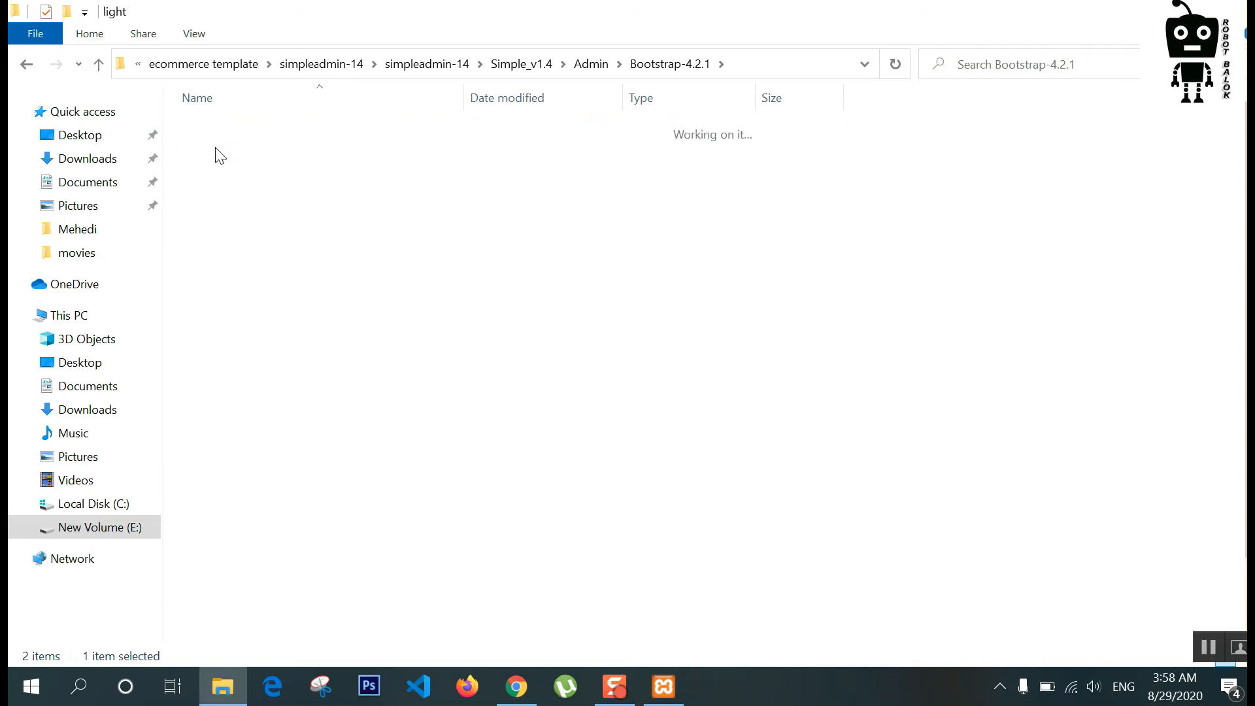
{"action": "double_click", "coordinate": [249, 436]}
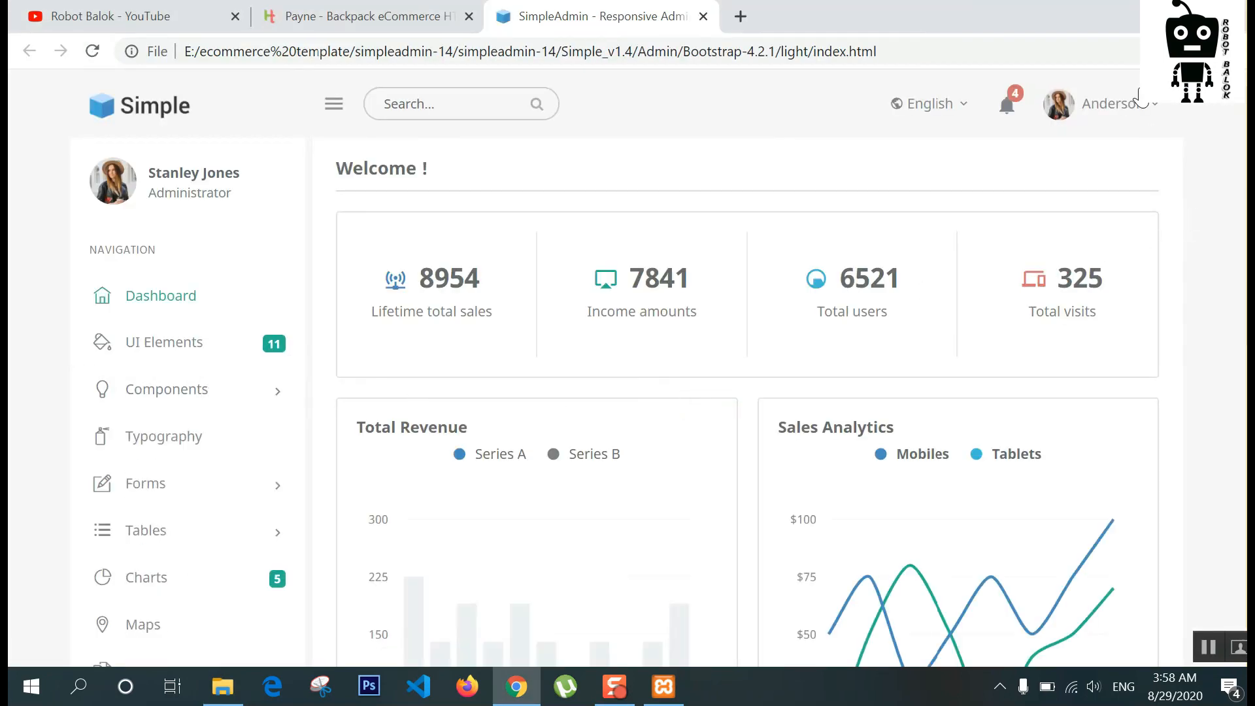
Step: Scroll the Welcome dashboard, then preview the Basic and Advanced Tables demo pages
{"action": "scroll", "coordinate": [437, 378], "scroll_direction": "down", "scroll_amount": 8}
{"action": "scroll", "coordinate": [502, 429], "scroll_direction": "up", "scroll_amount": 10}
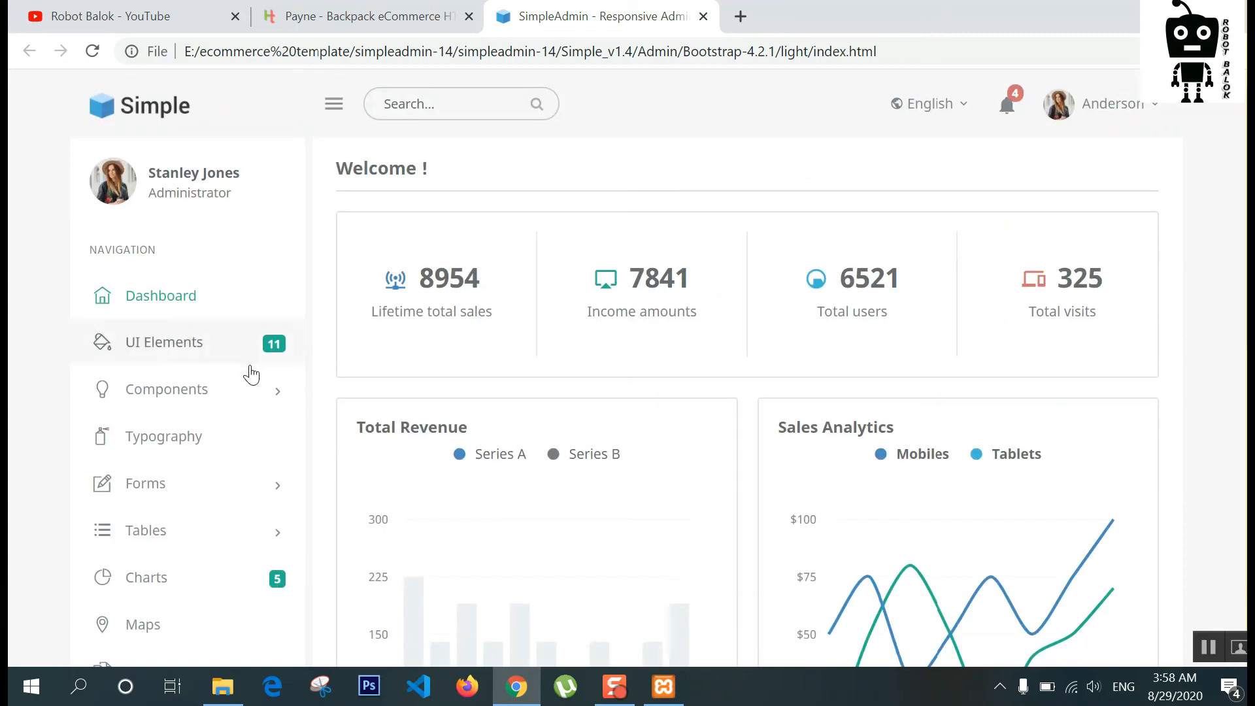
{"action": "scroll", "coordinate": [181, 391], "scroll_direction": "down", "scroll_amount": 3}
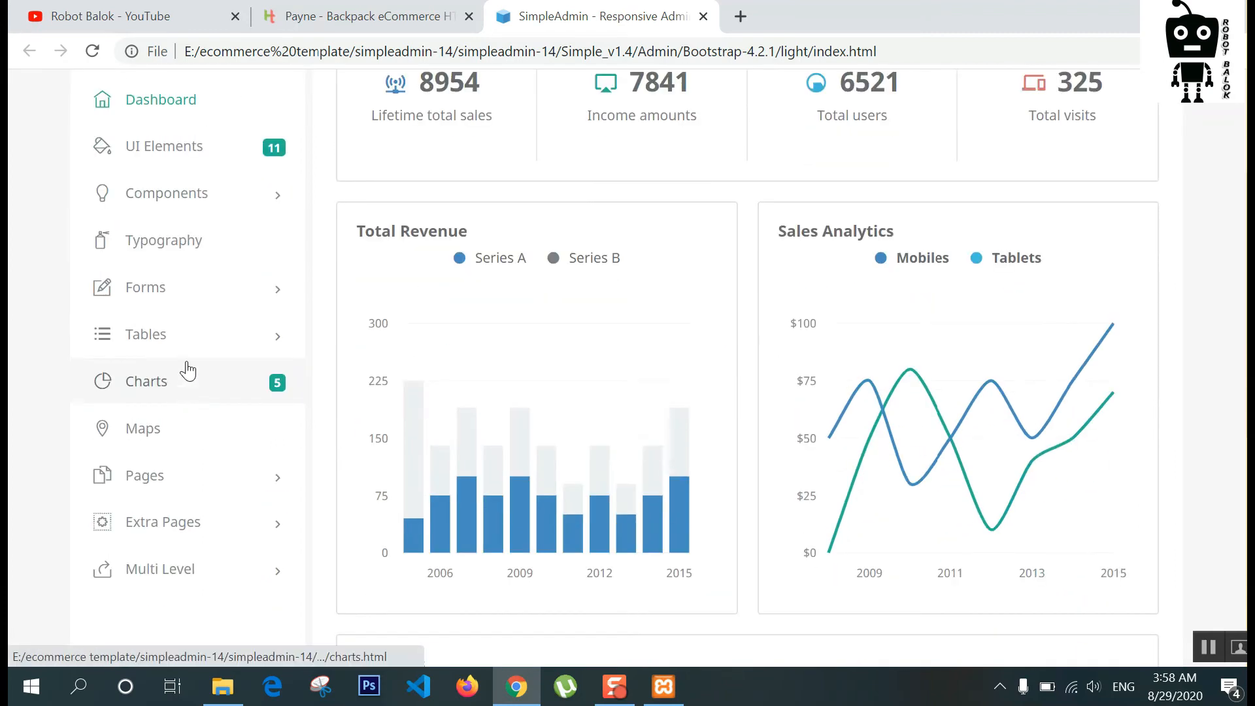
{"action": "left_click", "coordinate": [179, 343]}
{"action": "left_click", "coordinate": [168, 379]}
{"action": "scroll", "coordinate": [733, 314], "scroll_direction": "down", "scroll_amount": 6}
{"action": "scroll", "coordinate": [725, 335], "scroll_direction": "up", "scroll_amount": 4}
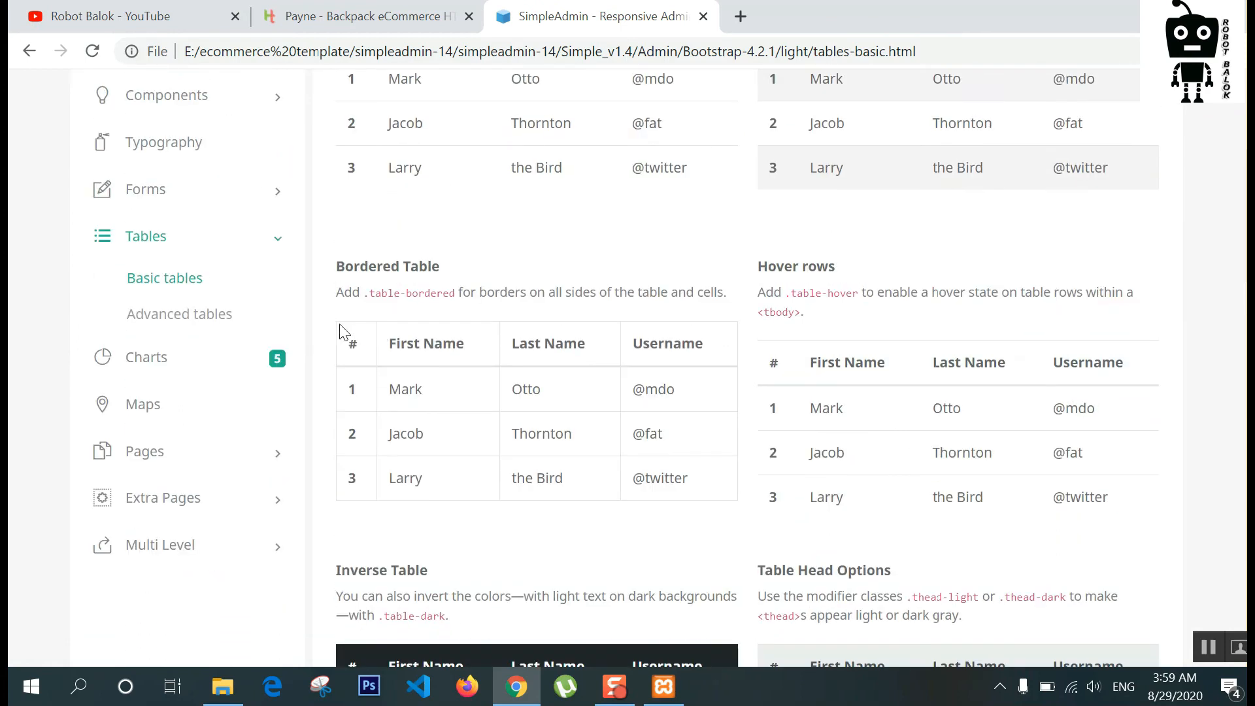
{"action": "left_click", "coordinate": [196, 314]}
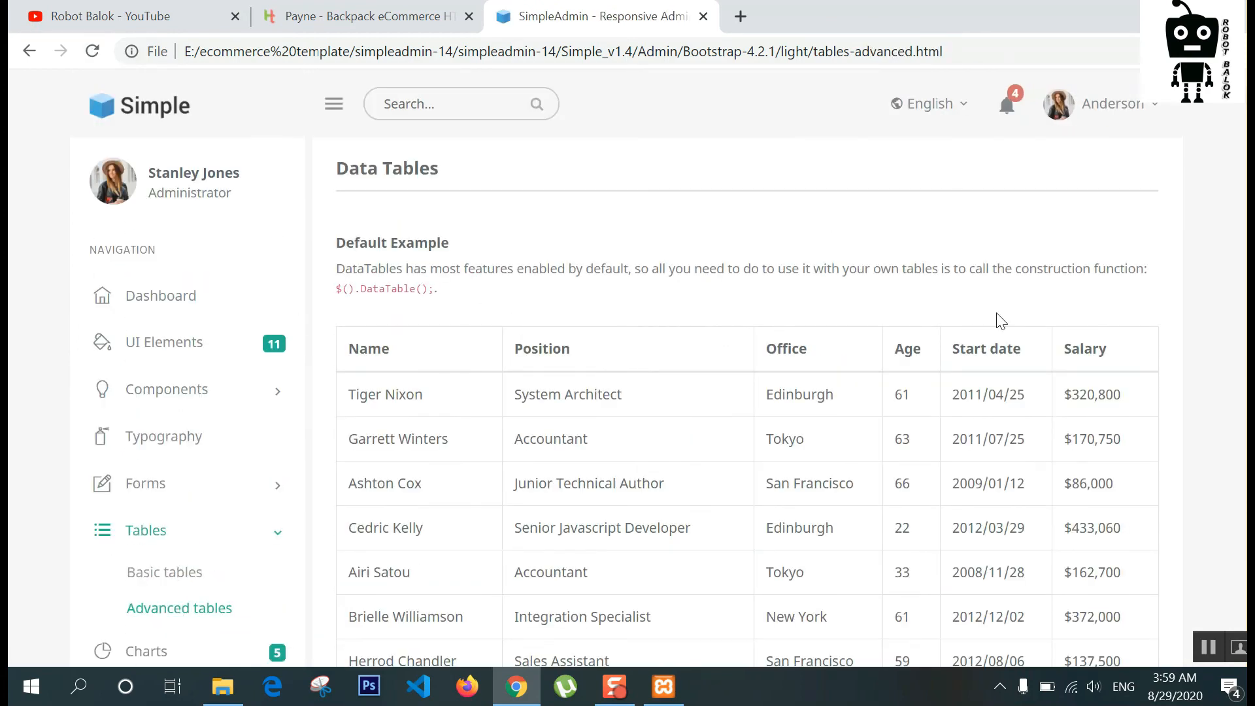
{"action": "scroll", "coordinate": [1000, 320], "scroll_direction": "down", "scroll_amount": 1}
{"action": "scroll", "coordinate": [807, 384], "scroll_direction": "down", "scroll_amount": 9}
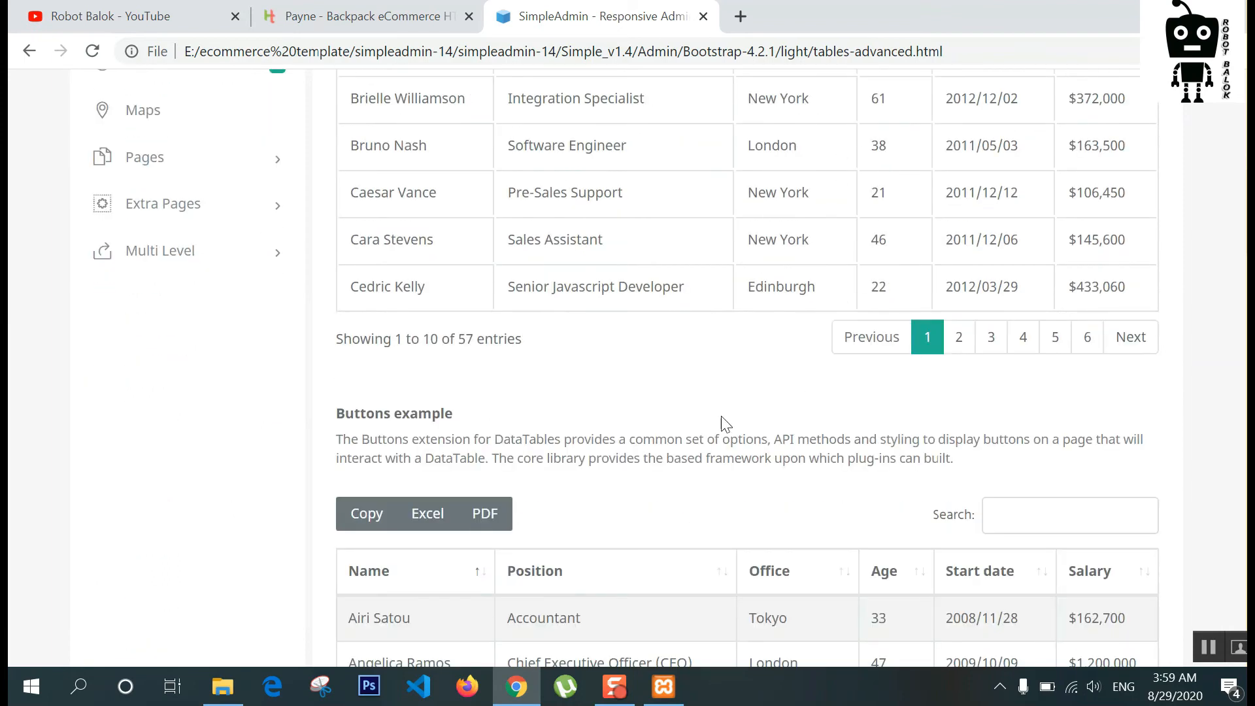
{"action": "scroll", "coordinate": [701, 434], "scroll_direction": "up", "scroll_amount": 5}
{"action": "scroll", "coordinate": [703, 435], "scroll_direction": "up", "scroll_amount": 7}
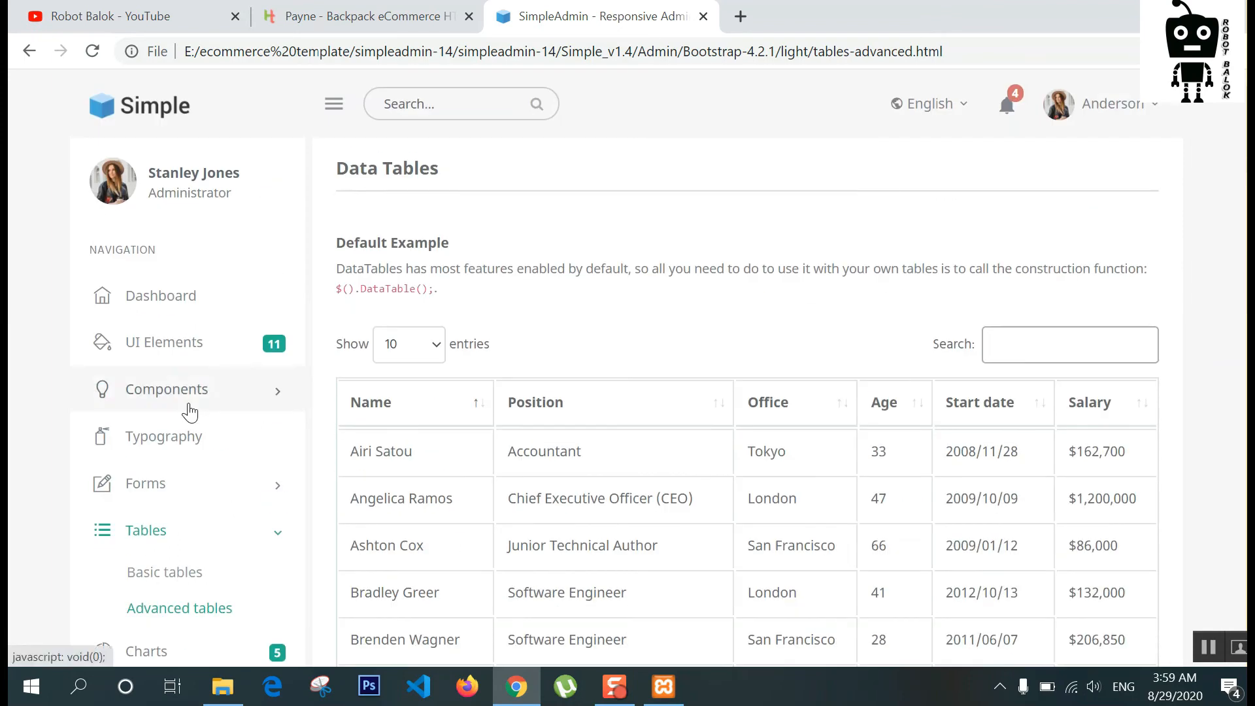
Step: Preview the Components > Alerts demo page
{"action": "left_click", "coordinate": [189, 405]}
{"action": "left_click", "coordinate": [144, 482]}
{"action": "scroll", "coordinate": [586, 340], "scroll_direction": "down", "scroll_amount": 5}
{"action": "scroll", "coordinate": [586, 340], "scroll_direction": "up", "scroll_amount": 5}
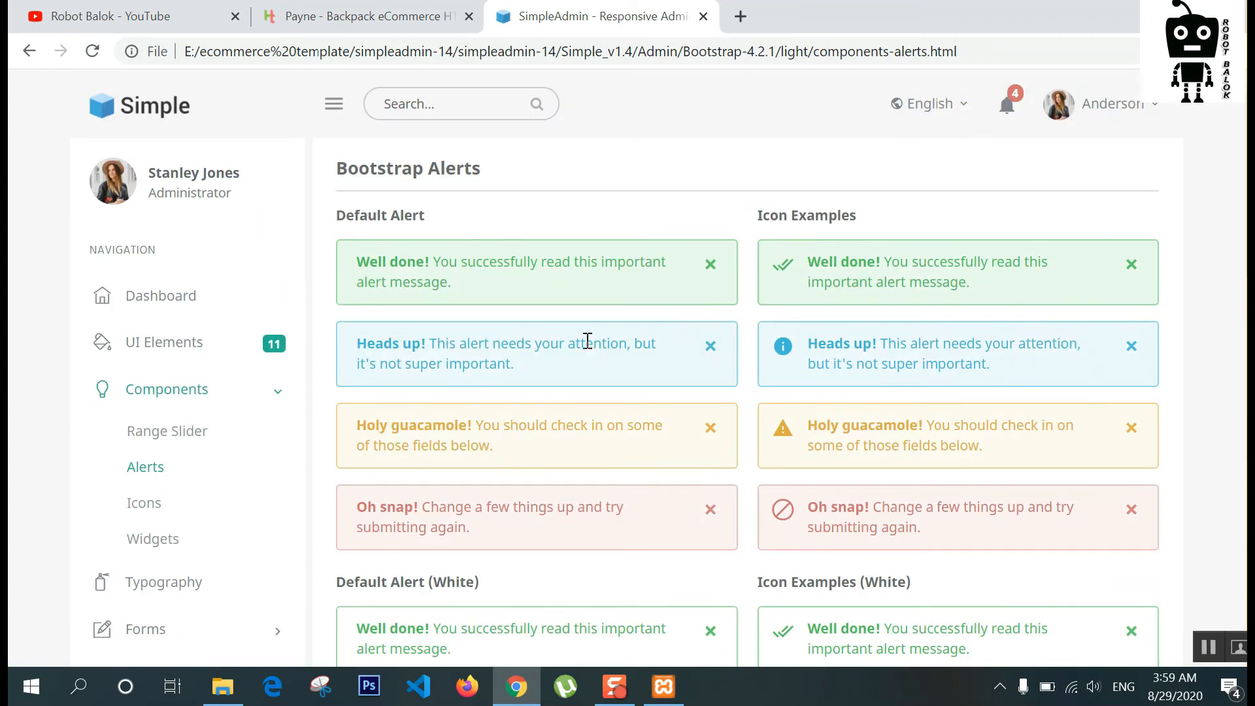
{"action": "scroll", "coordinate": [235, 381], "scroll_direction": "down", "scroll_amount": 5}
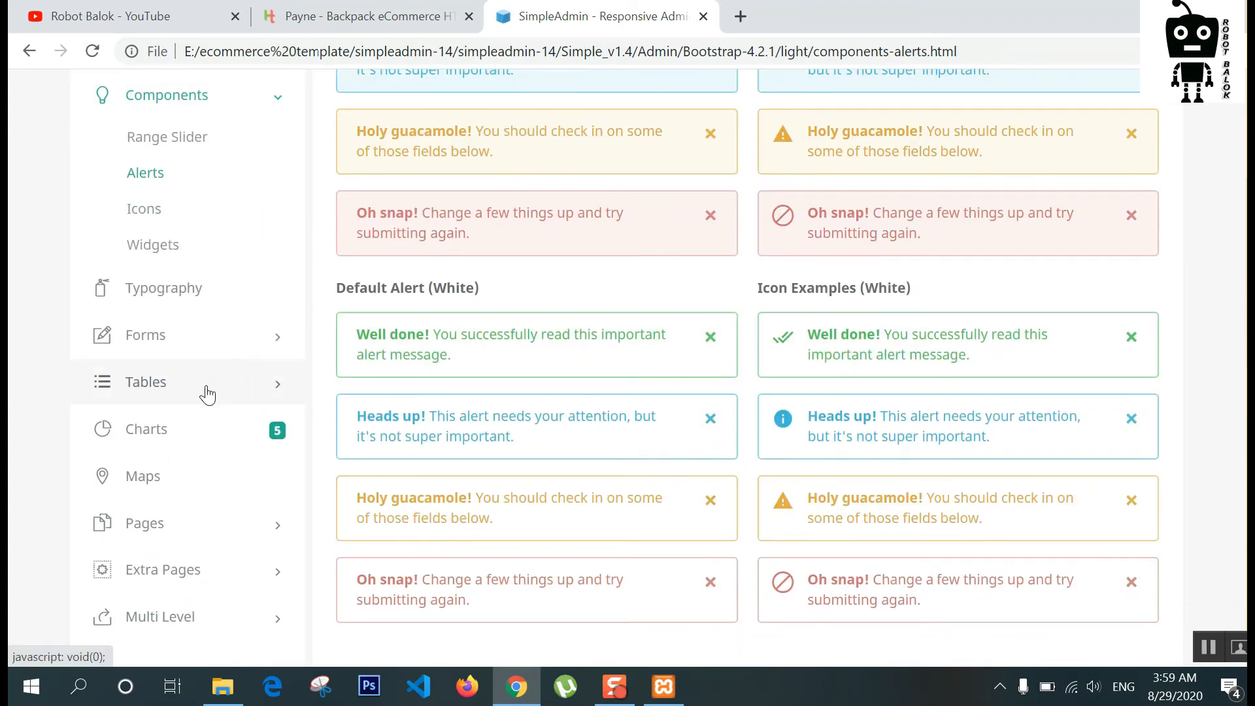
{"action": "scroll", "coordinate": [242, 395], "scroll_direction": "up", "scroll_amount": 5}
{"action": "scroll", "coordinate": [242, 394], "scroll_direction": "down", "scroll_amount": 11}
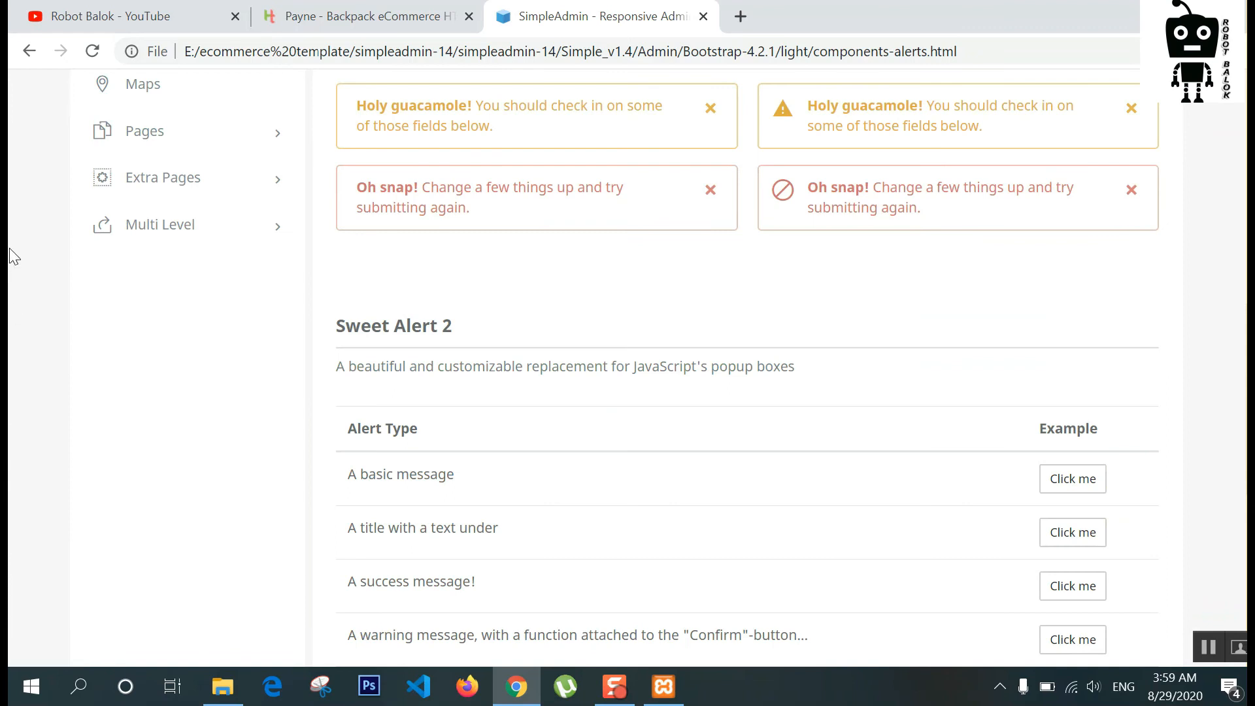
Step: Preview the Pages > Login page's email and password fields, then return to File Explorer
{"action": "left_click", "coordinate": [274, 137]}
{"action": "scroll", "coordinate": [272, 140], "scroll_direction": "up", "scroll_amount": 2}
{"action": "left_click", "coordinate": [181, 174]}
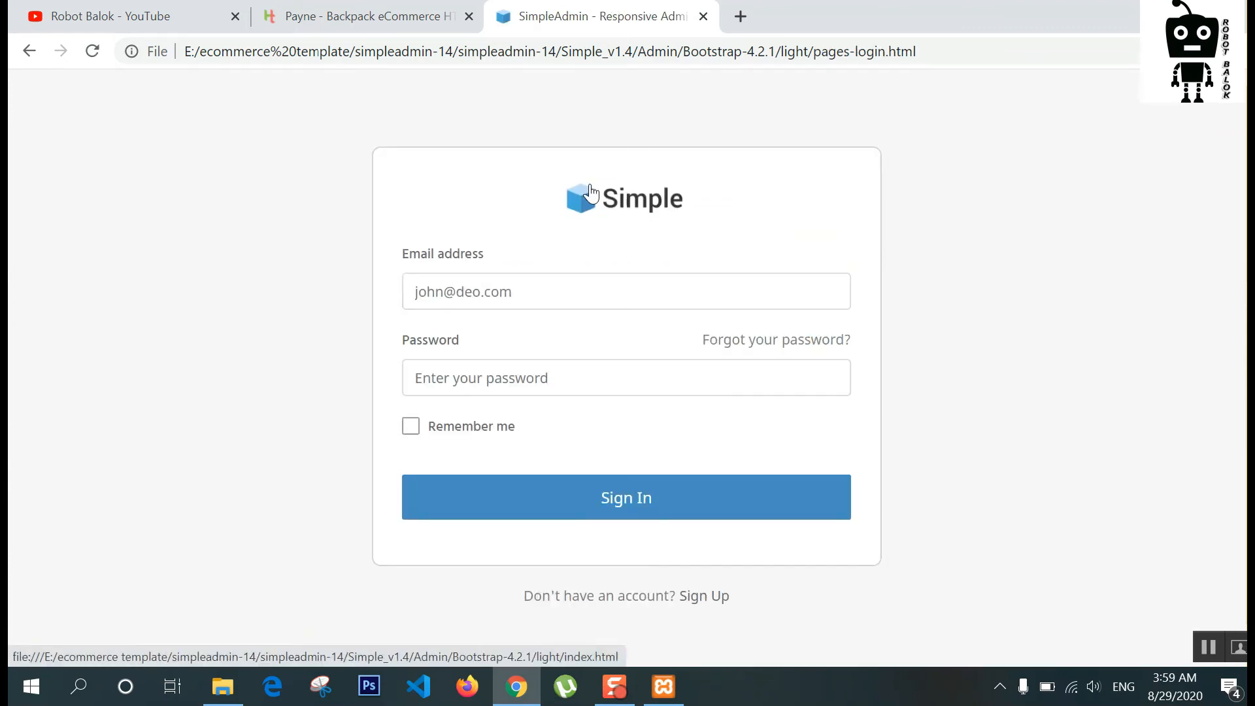
{"action": "left_click", "coordinate": [562, 295]}
{"action": "left_click", "coordinate": [552, 372]}
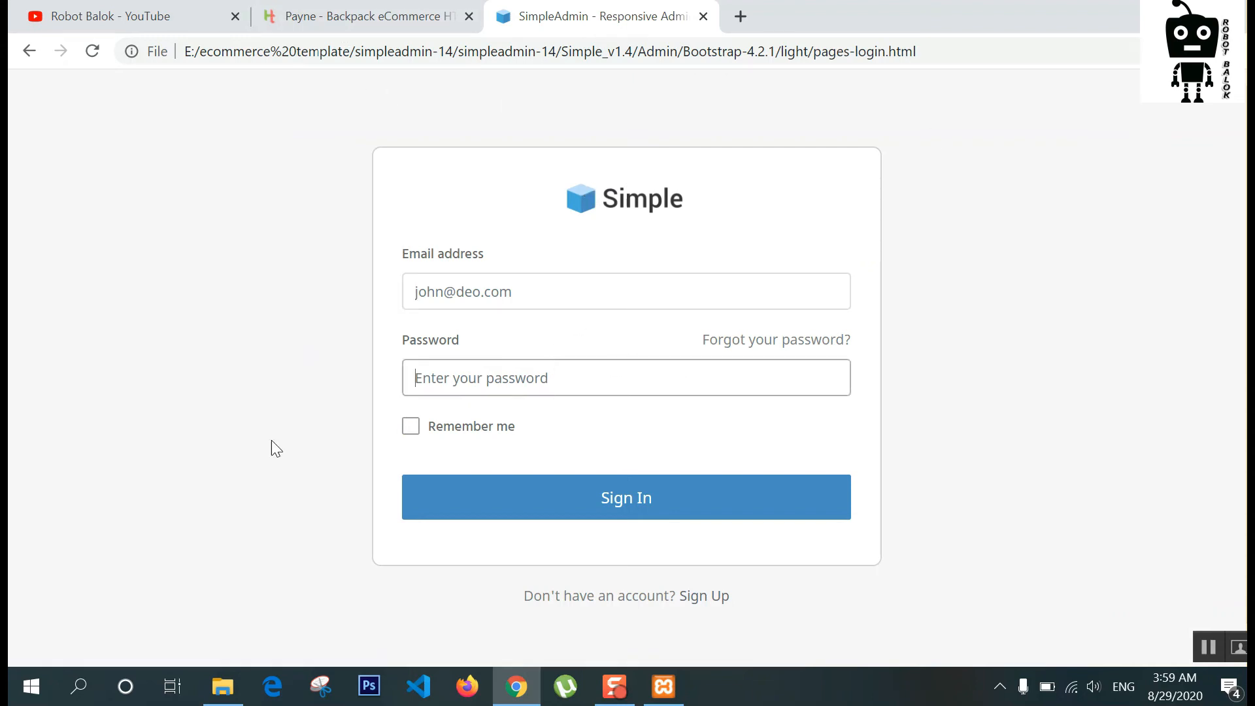
{"action": "left_click", "coordinate": [223, 687]}
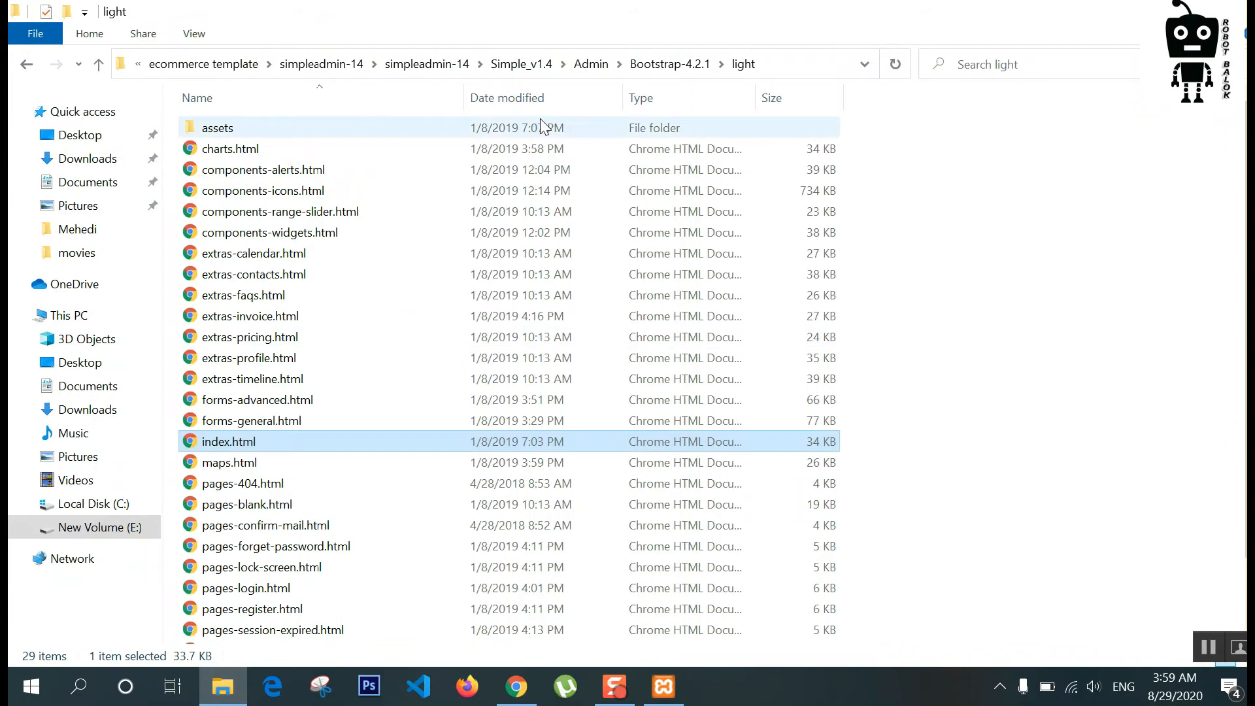
Step: Select paynehtml-10 with simpleadmin-14, then go to E:\xampp\htdocs
{"action": "left_click", "coordinate": [228, 63]}
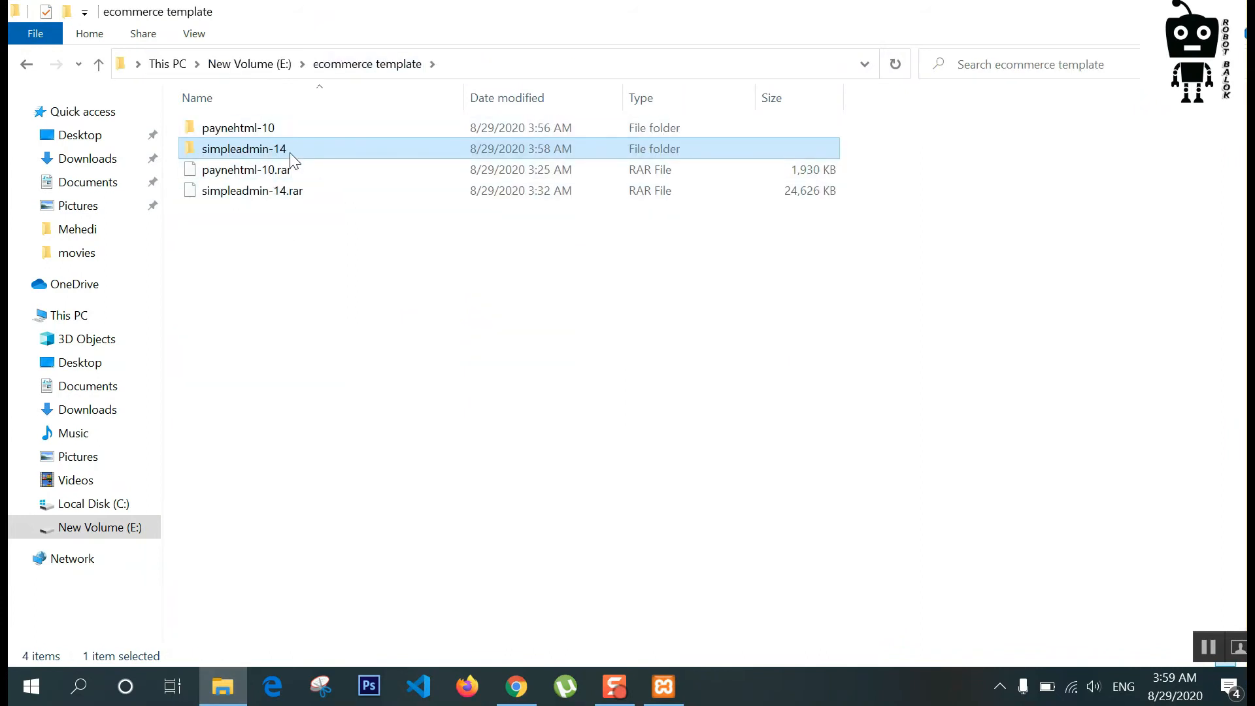
{"action": "left_click", "coordinate": [268, 131], "text": "ctrl"}
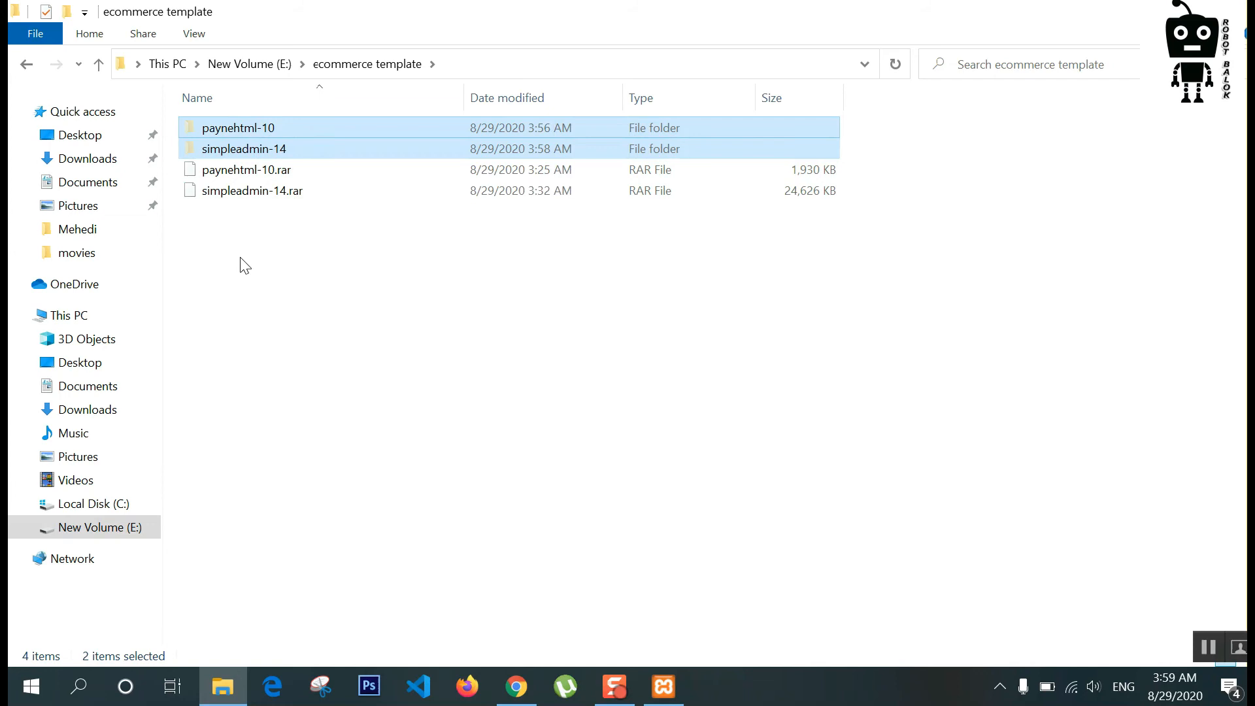
{"action": "left_click", "coordinate": [114, 529]}
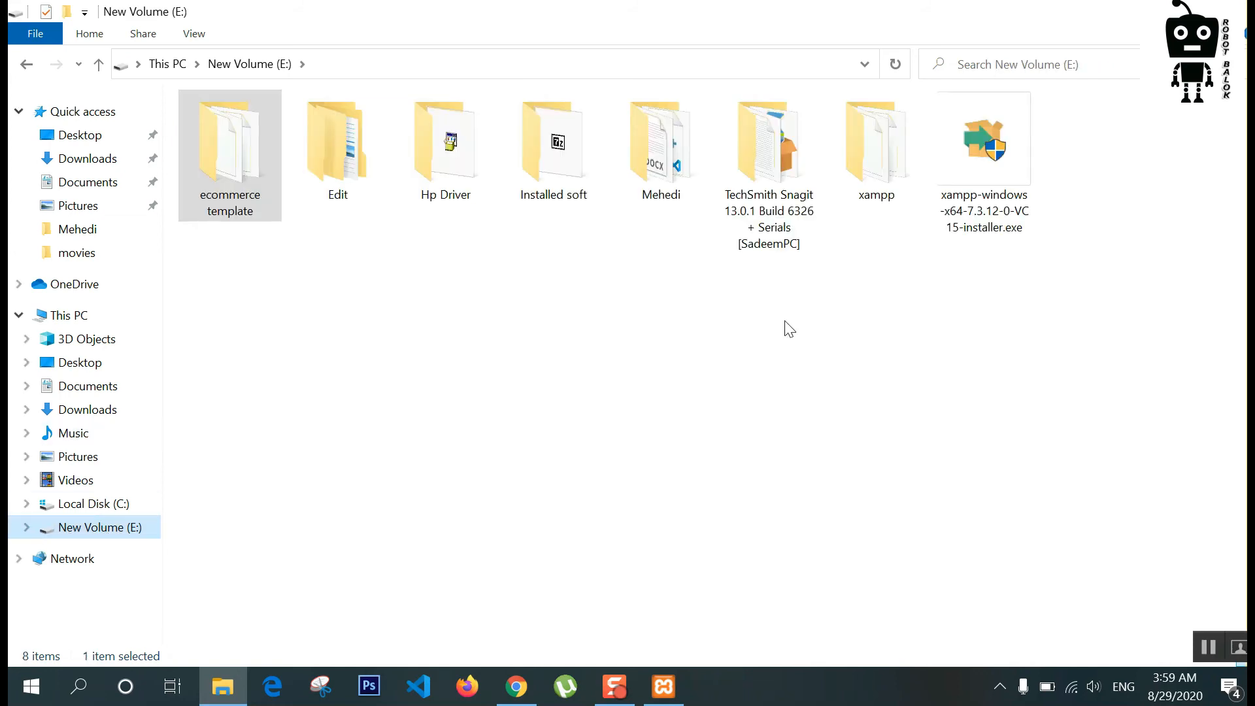
{"action": "double_click", "coordinate": [841, 121]}
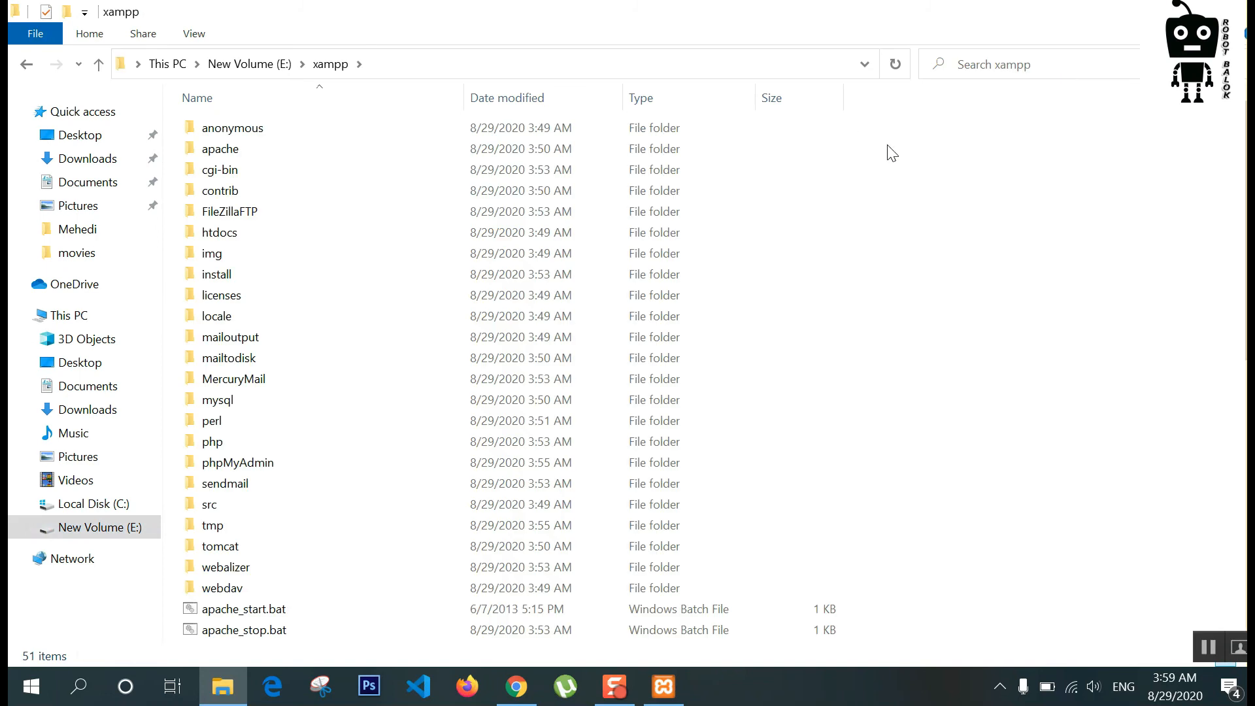
{"action": "double_click", "coordinate": [238, 237]}
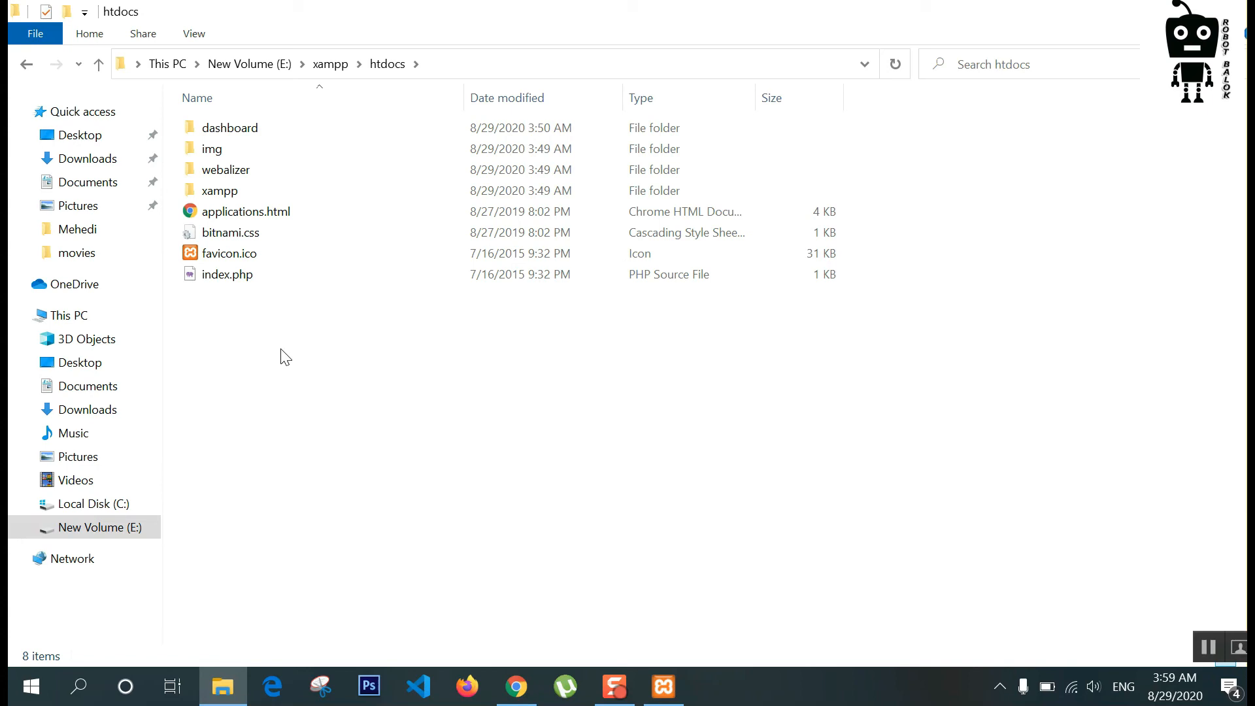
Step: Create an rbshop folder in htdocs and paste paynehtml-10 and simpleadmin-14 into it
{"action": "left_click", "coordinate": [69, 11]}
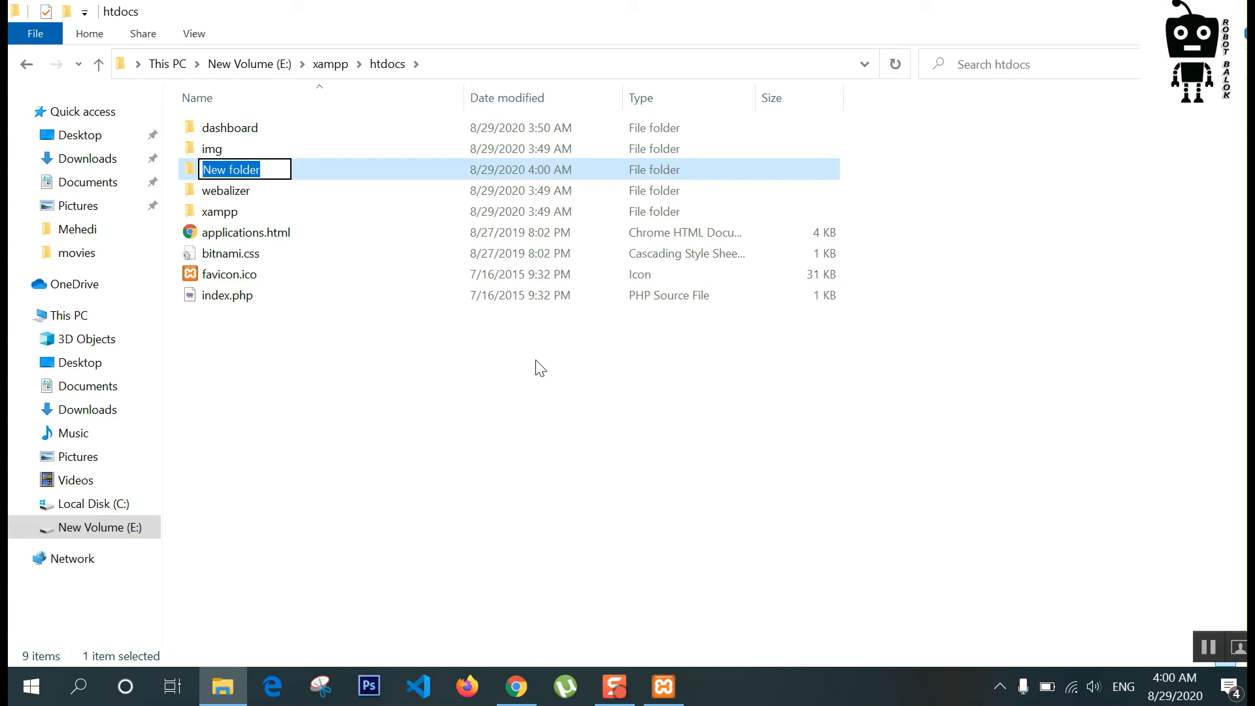
{"action": "type", "text": "rbshop"}
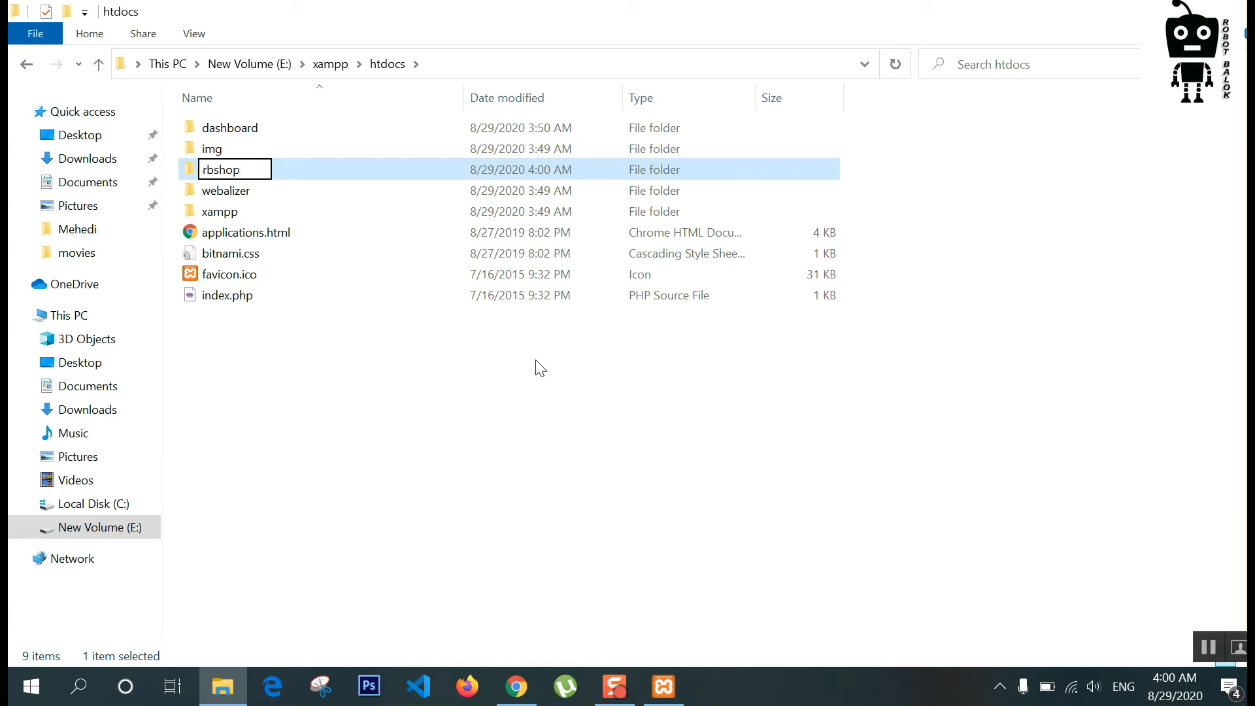
{"action": "key", "text": "Return"}
{"action": "key", "text": "Return"}
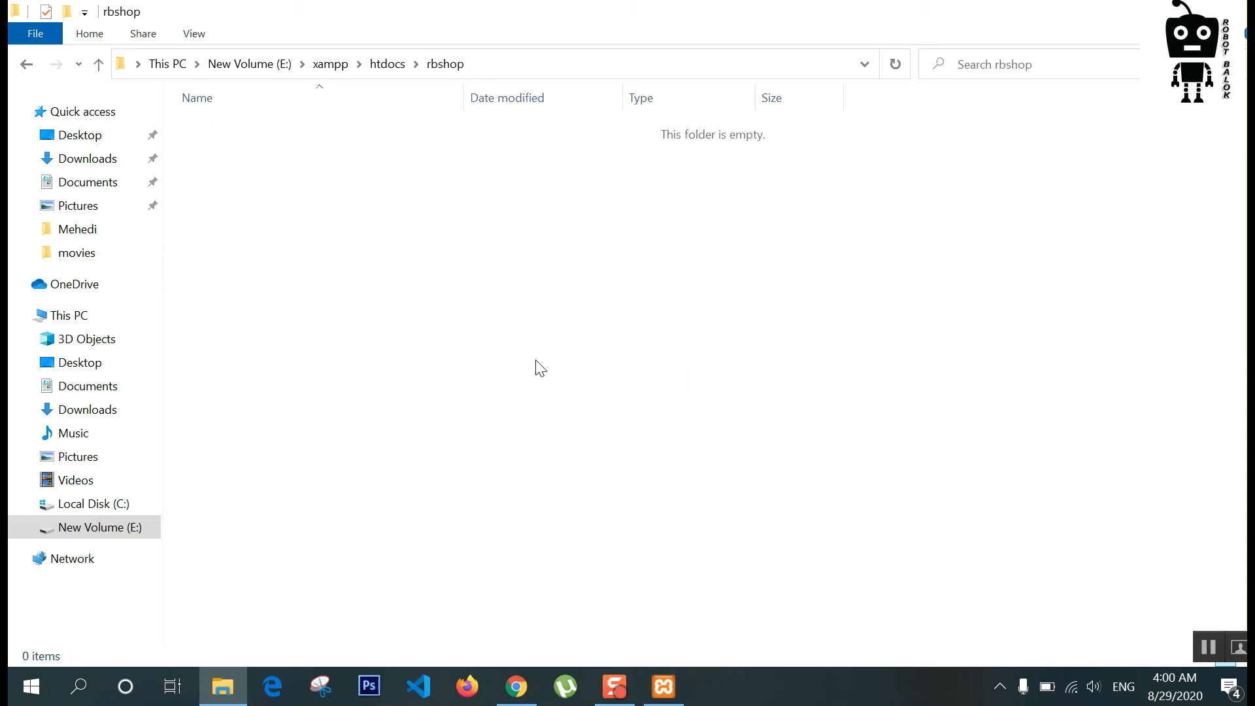
{"action": "key", "text": "ctrl+v"}
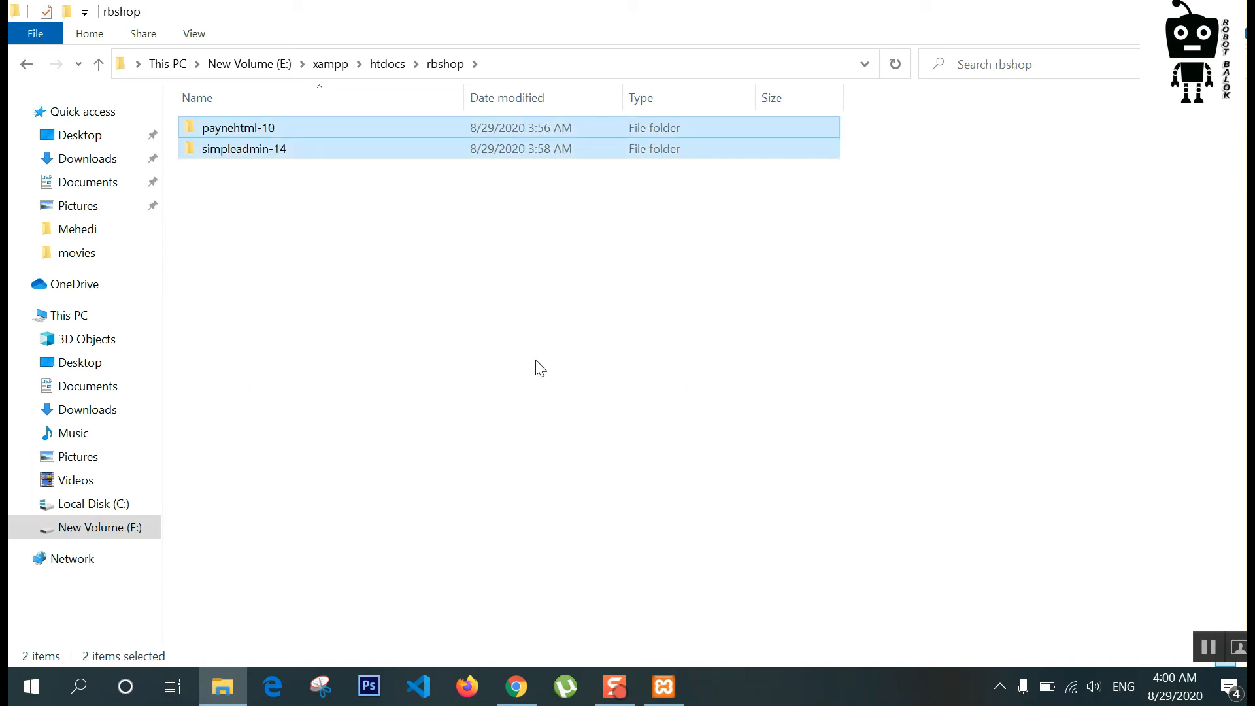
{"action": "left_click", "coordinate": [400, 361]}
{"action": "right_click", "coordinate": [404, 361]}
{"action": "left_click", "coordinate": [510, 114]}
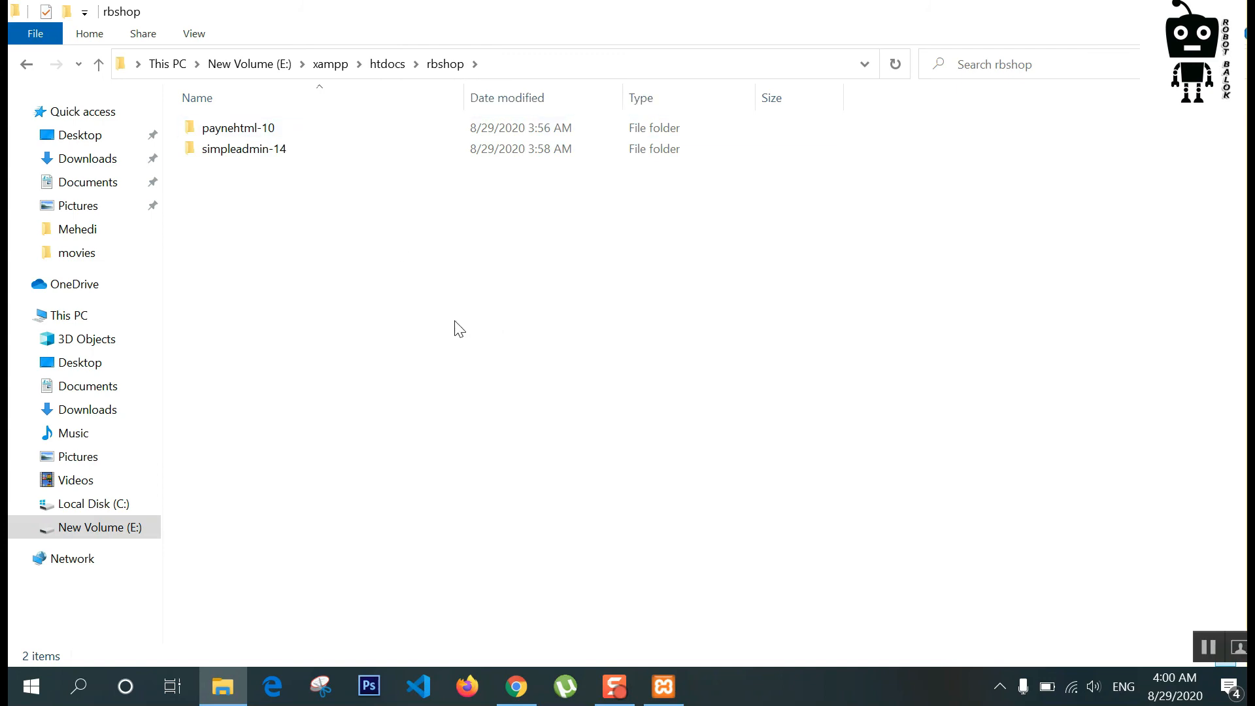
Step: Rename the simpleadmin-14 folder to admin
{"action": "left_click", "coordinate": [264, 158]}
{"action": "right_click", "coordinate": [263, 155]}
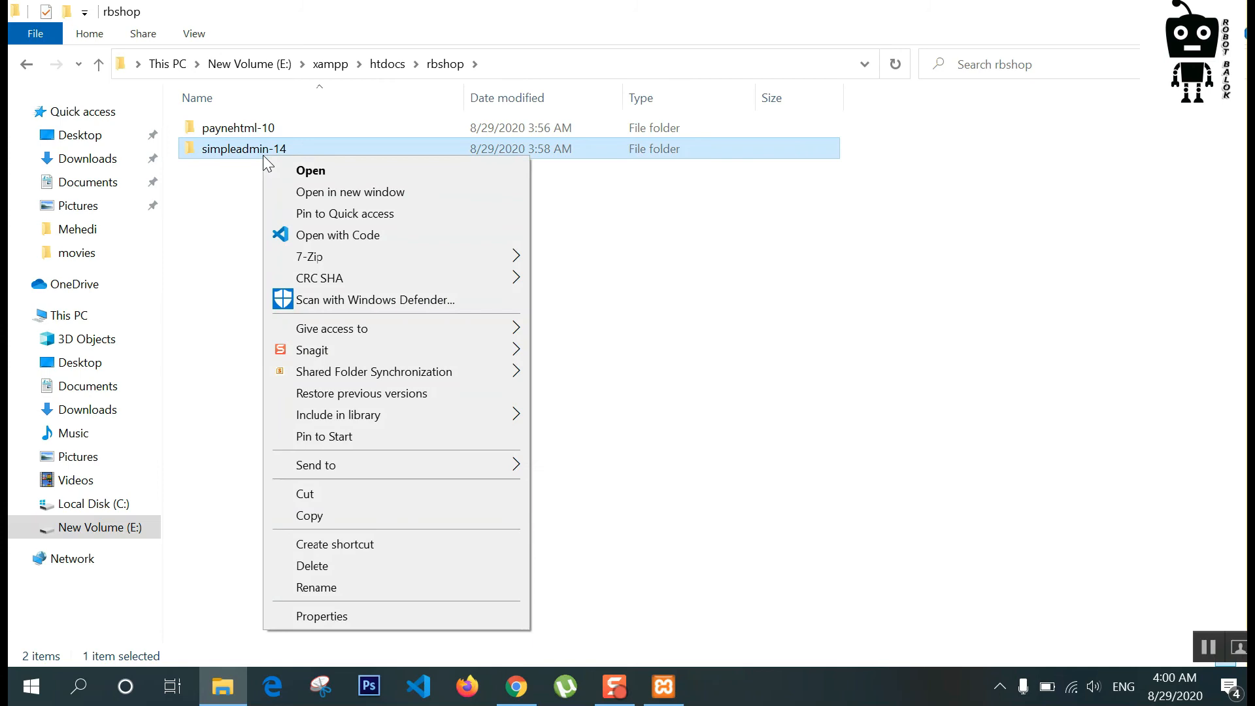
{"action": "left_click", "coordinate": [317, 592]}
{"action": "type", "text": "admin"}
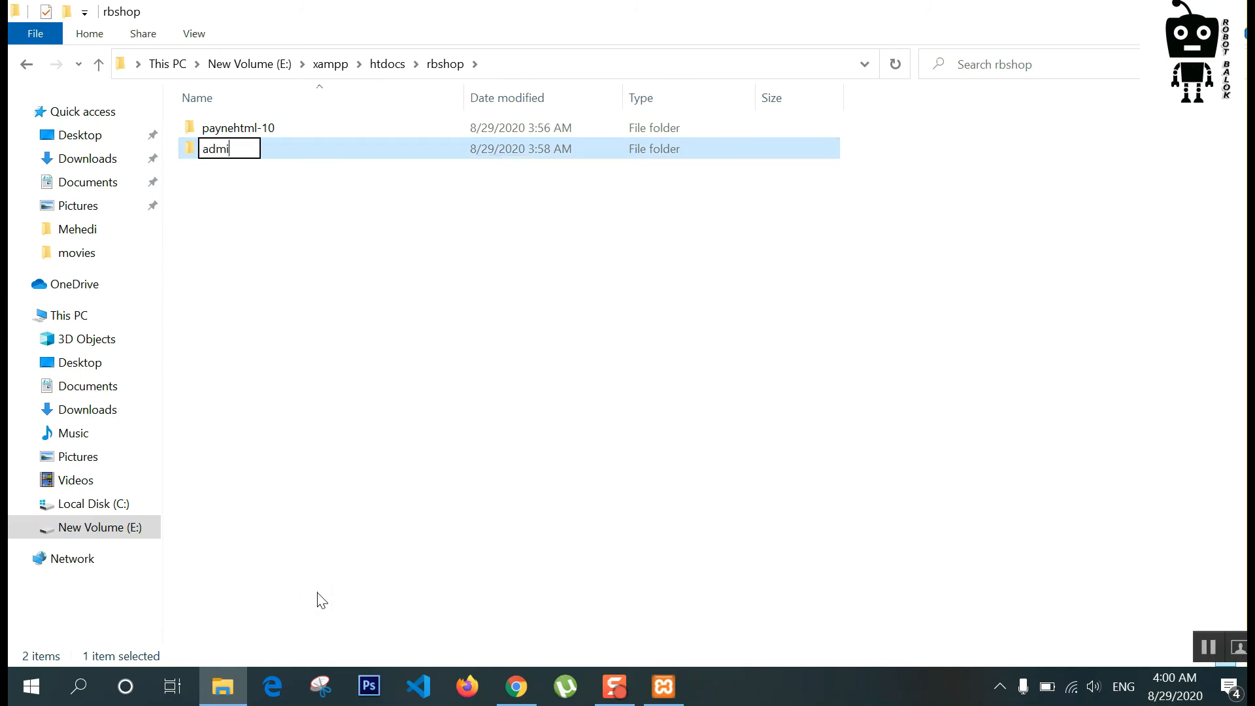
{"action": "key", "text": "Return"}
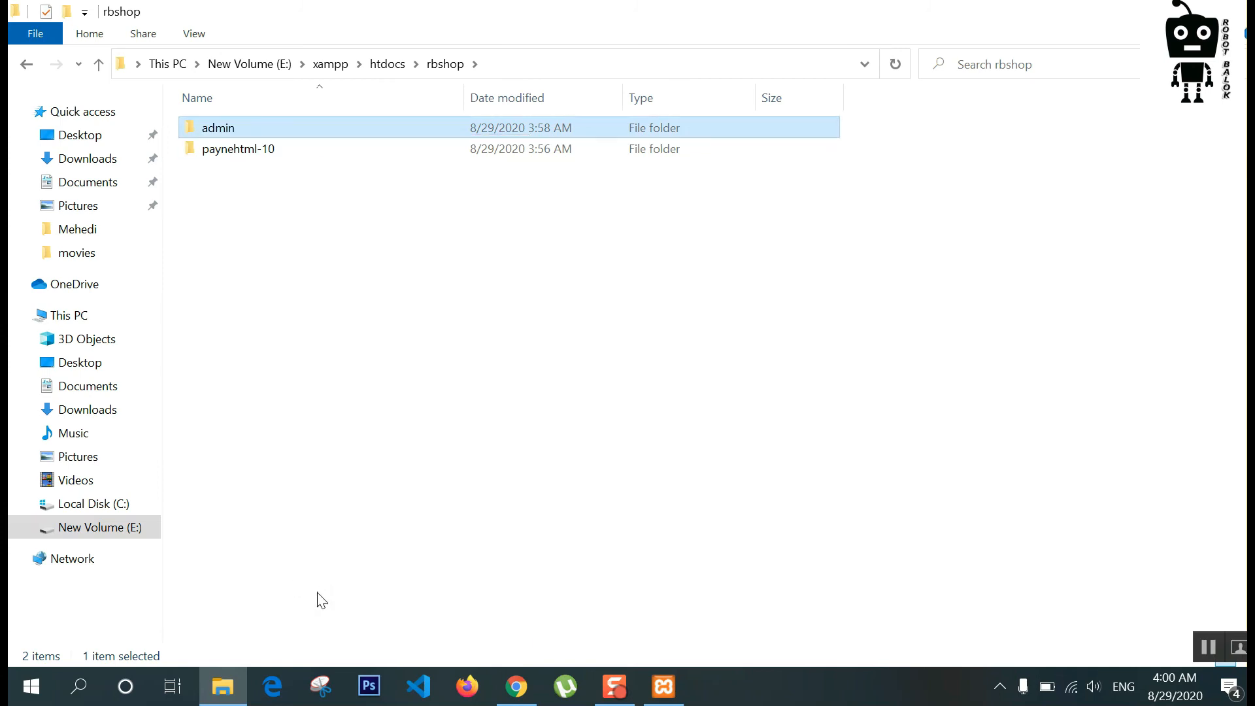
Step: Drill down admin > simpleadmin-14 > Simple_v1.4 > Admin > Bootstrap-4.2.1 > light
{"action": "double_click", "coordinate": [313, 129]}
{"action": "double_click", "coordinate": [283, 127]}
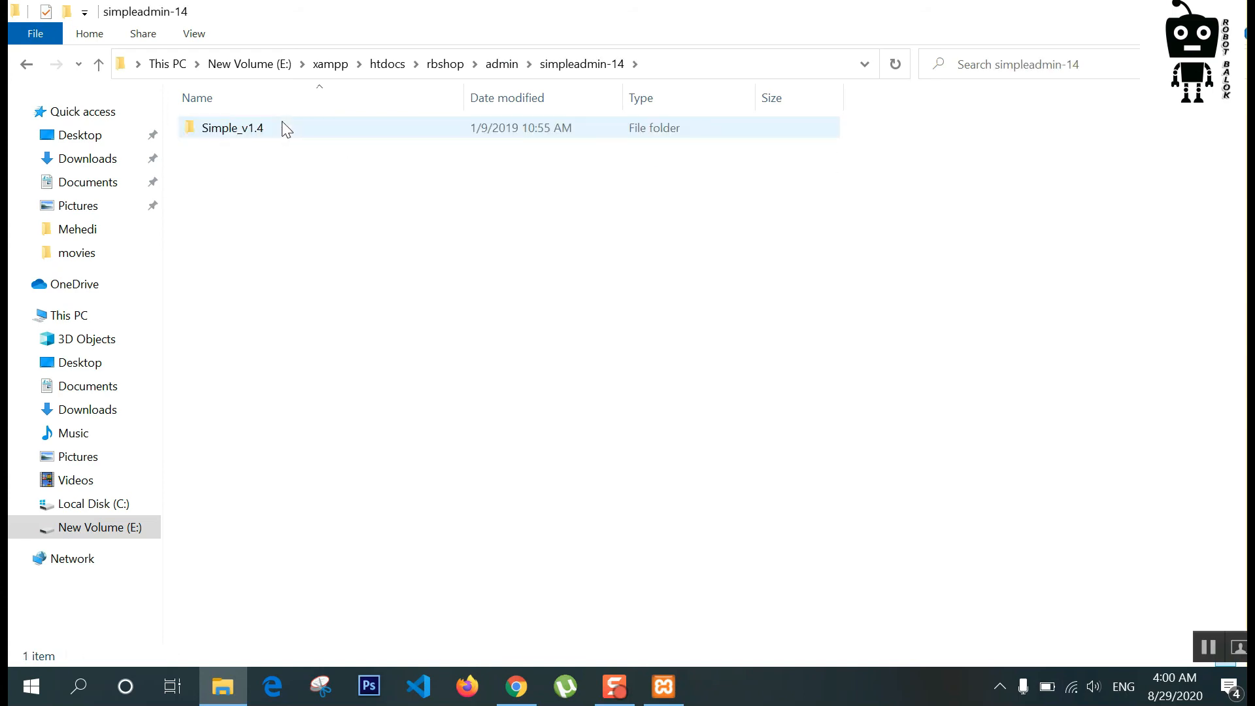
{"action": "double_click", "coordinate": [282, 128]}
{"action": "double_click", "coordinate": [282, 124]}
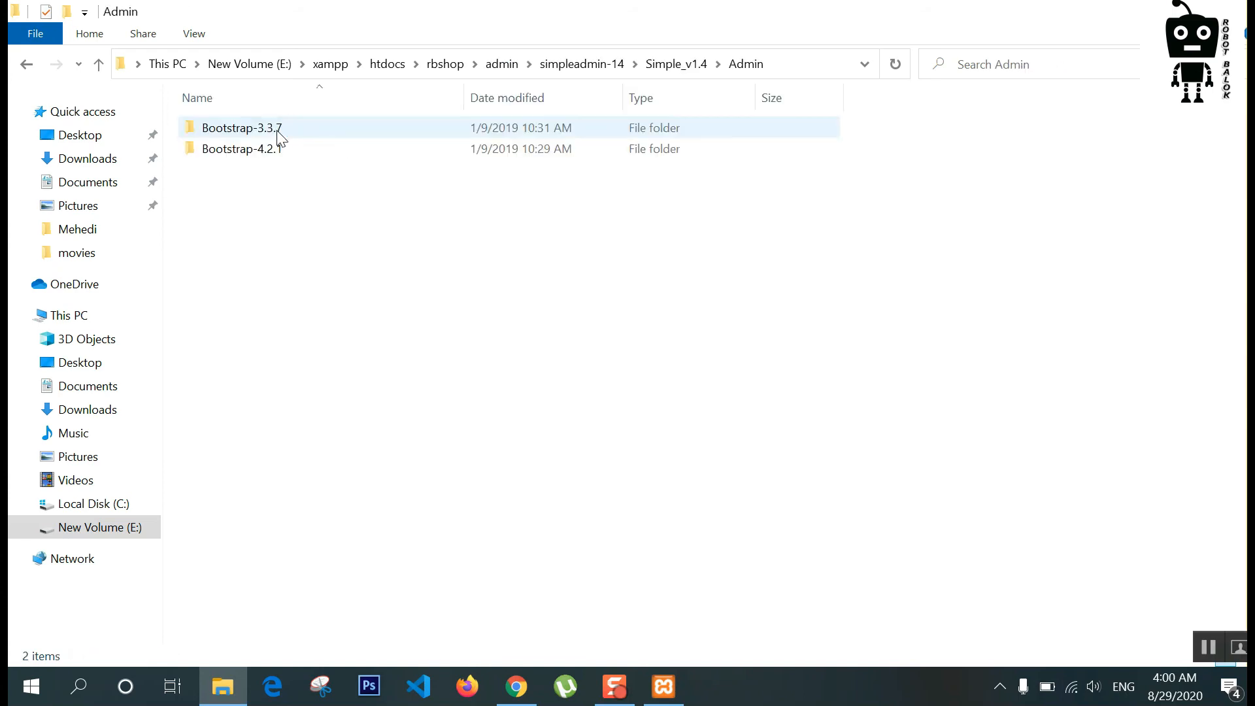
{"action": "double_click", "coordinate": [270, 154]}
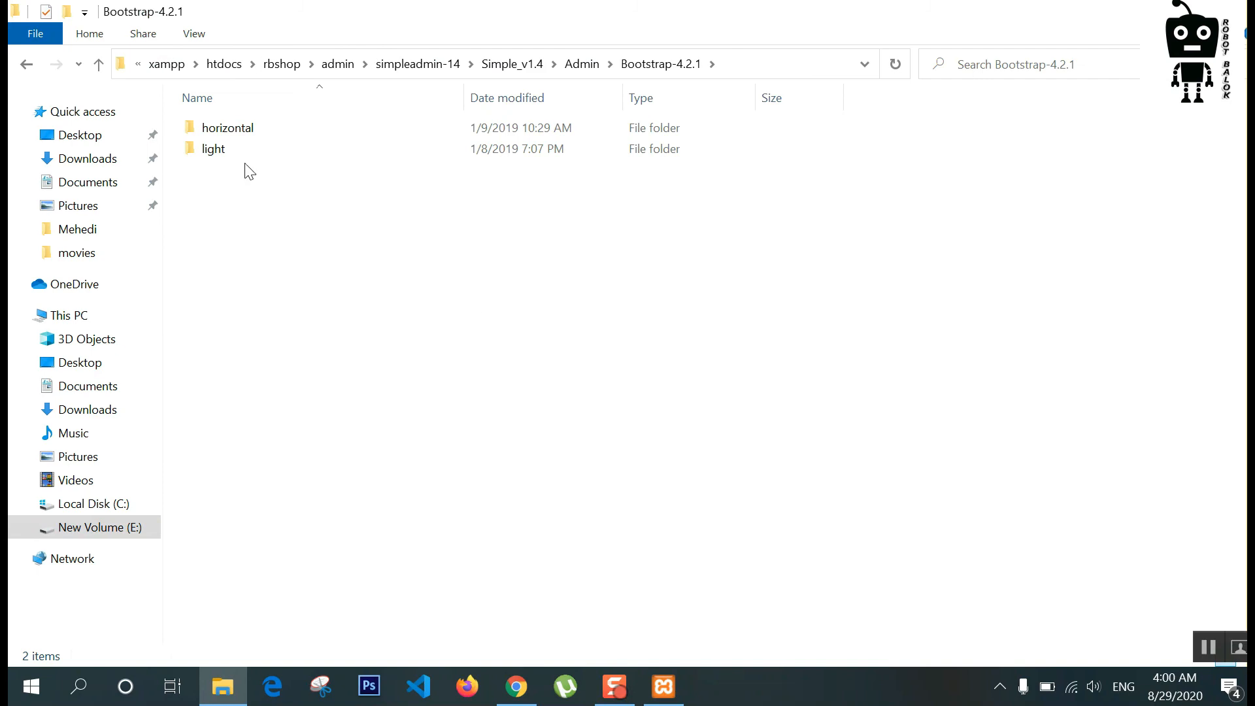
{"action": "double_click", "coordinate": [243, 155]}
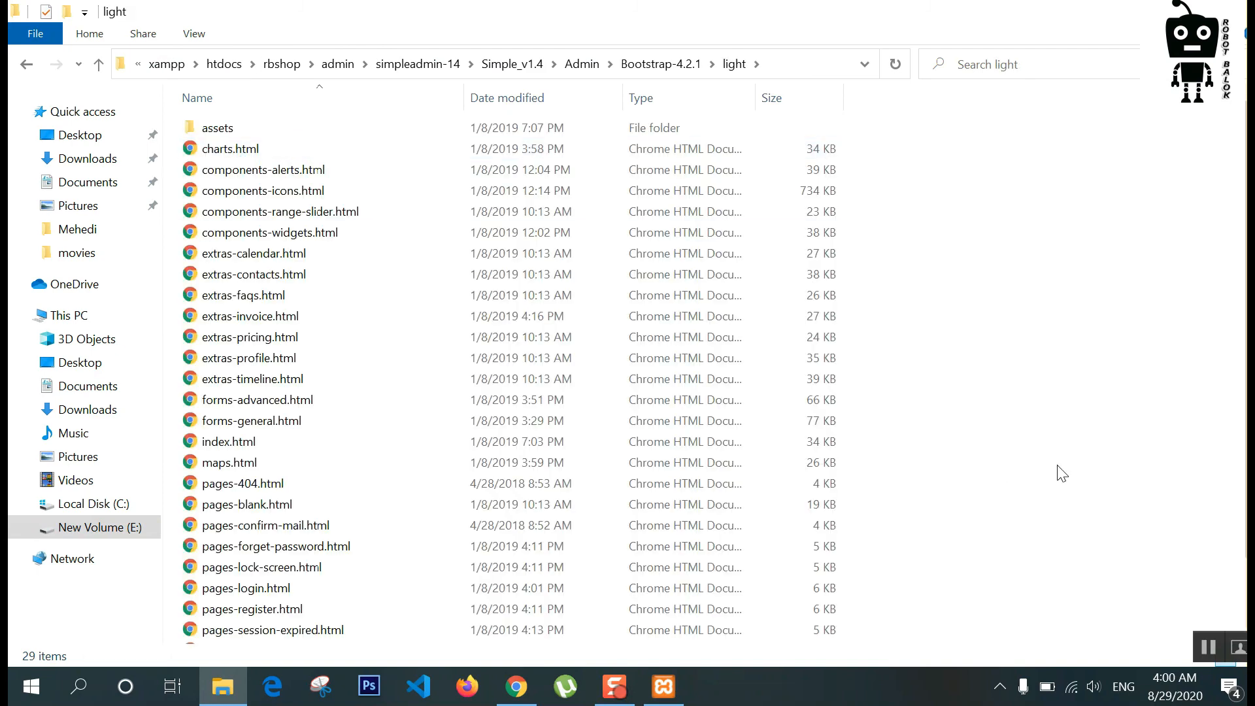
Step: Cut all 29 files of the light template
{"action": "key", "text": "ctrl+a"}
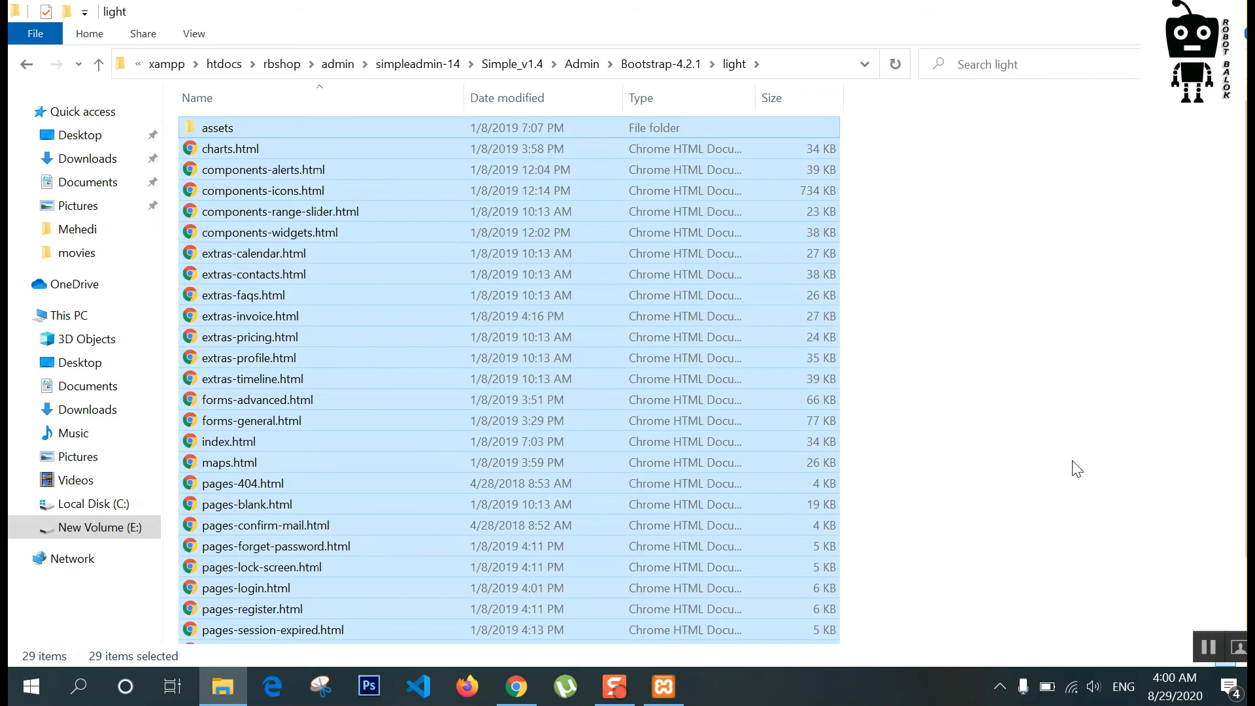
{"action": "key", "text": "ctrl+x"}
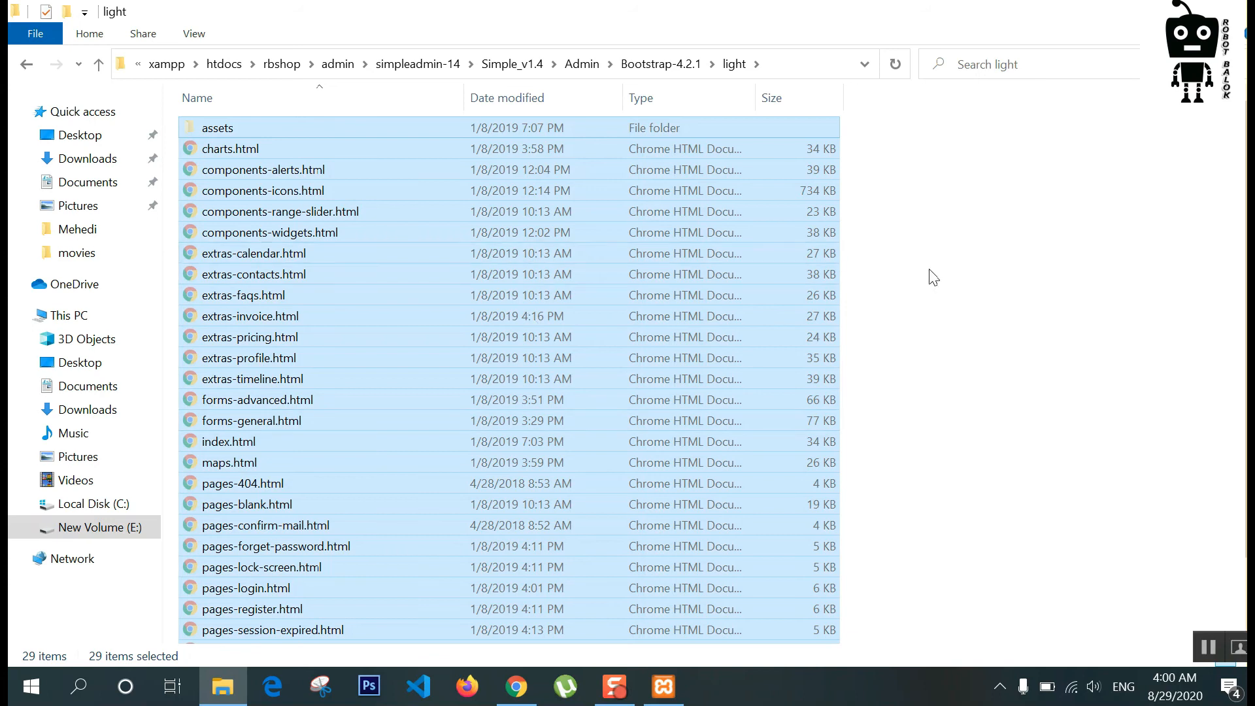
{"action": "right_click", "coordinate": [929, 271]}
{"action": "left_click", "coordinate": [977, 348]}
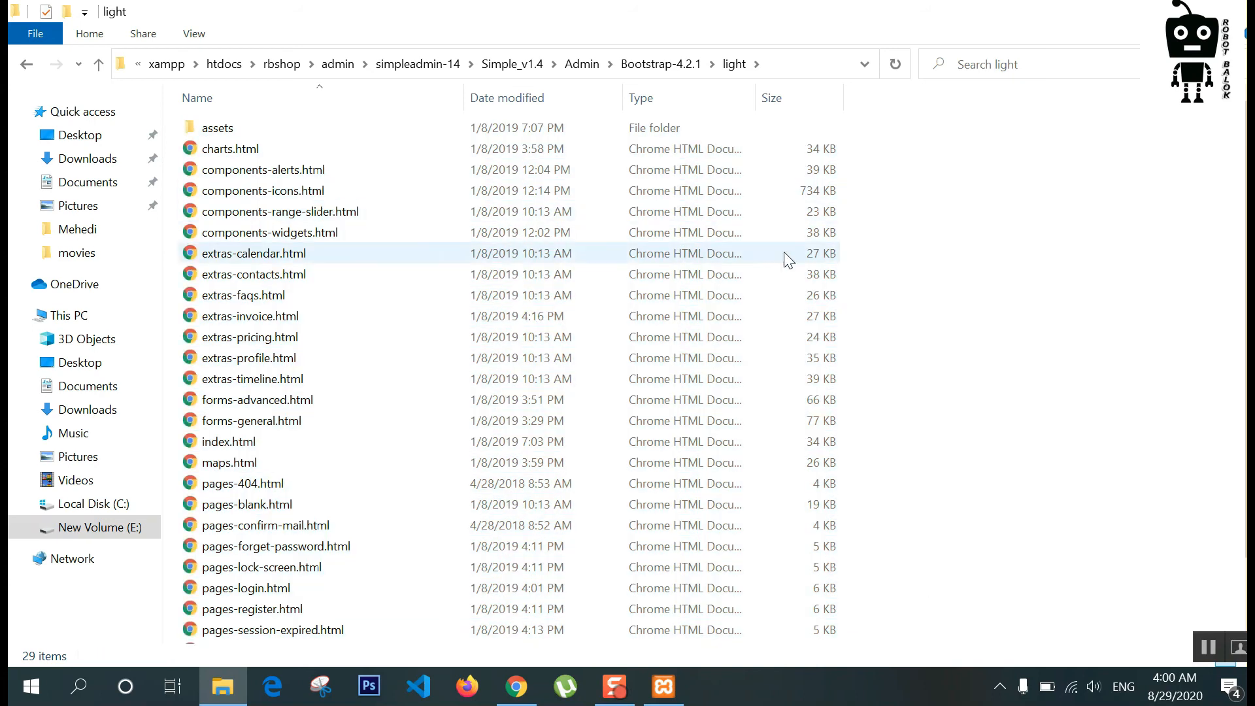
{"action": "key", "text": "ctrl+a"}
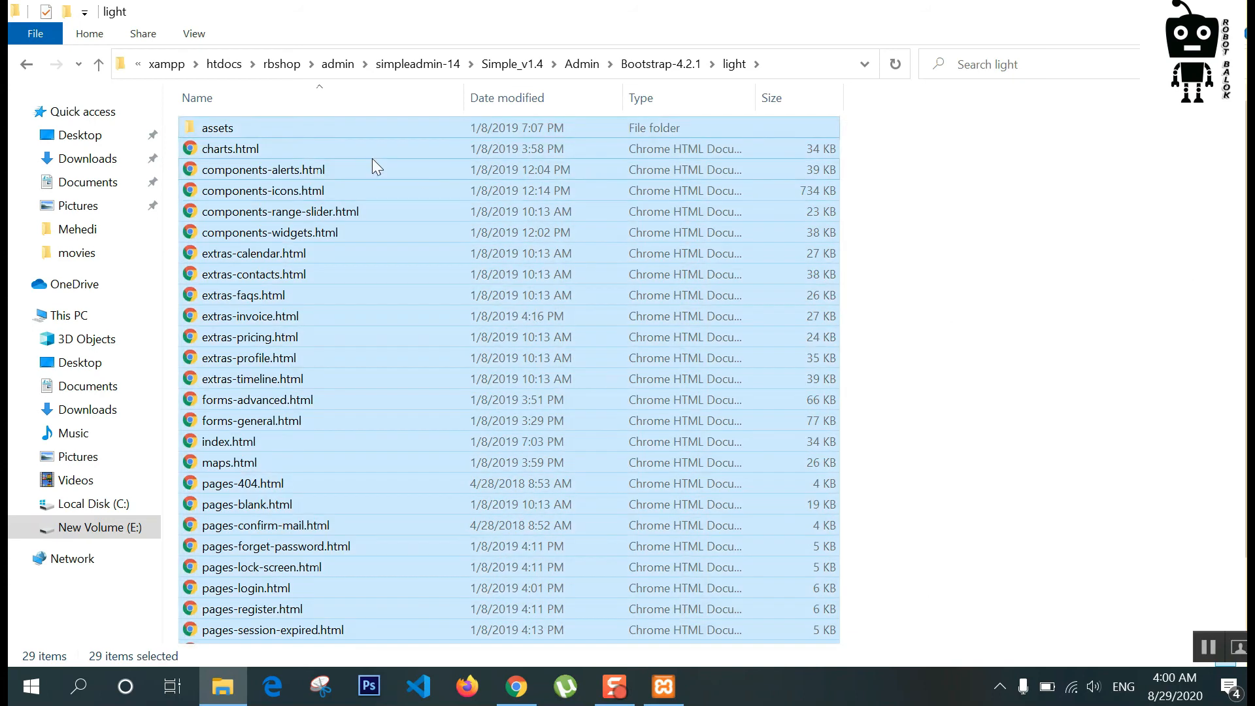
{"action": "right_click", "coordinate": [356, 154]}
{"action": "left_click", "coordinate": [400, 292]}
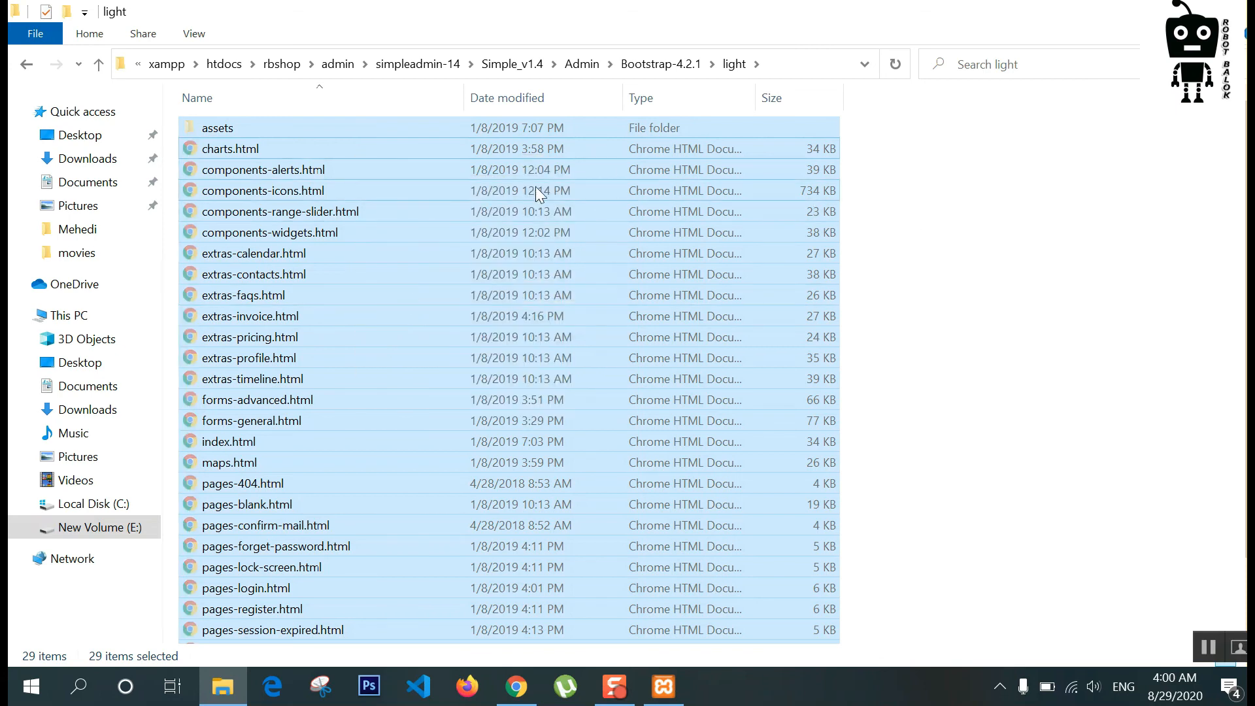
Step: In admin, permanently delete the two leftover download note files and paste the template files
{"action": "left_click", "coordinate": [345, 66]}
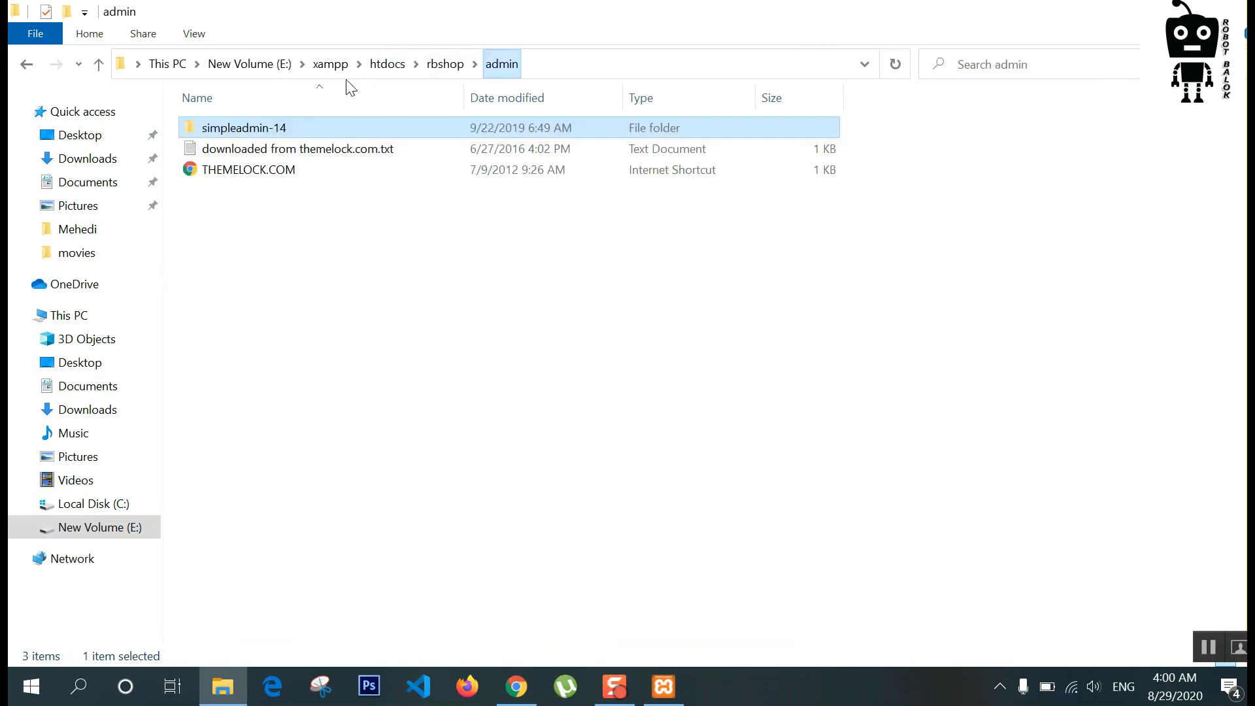
{"action": "left_click", "coordinate": [334, 247]}
{"action": "left_click_drag", "start_coordinate": [295, 213], "coordinate": [283, 153]}
{"action": "key", "text": "shift+Delete"}
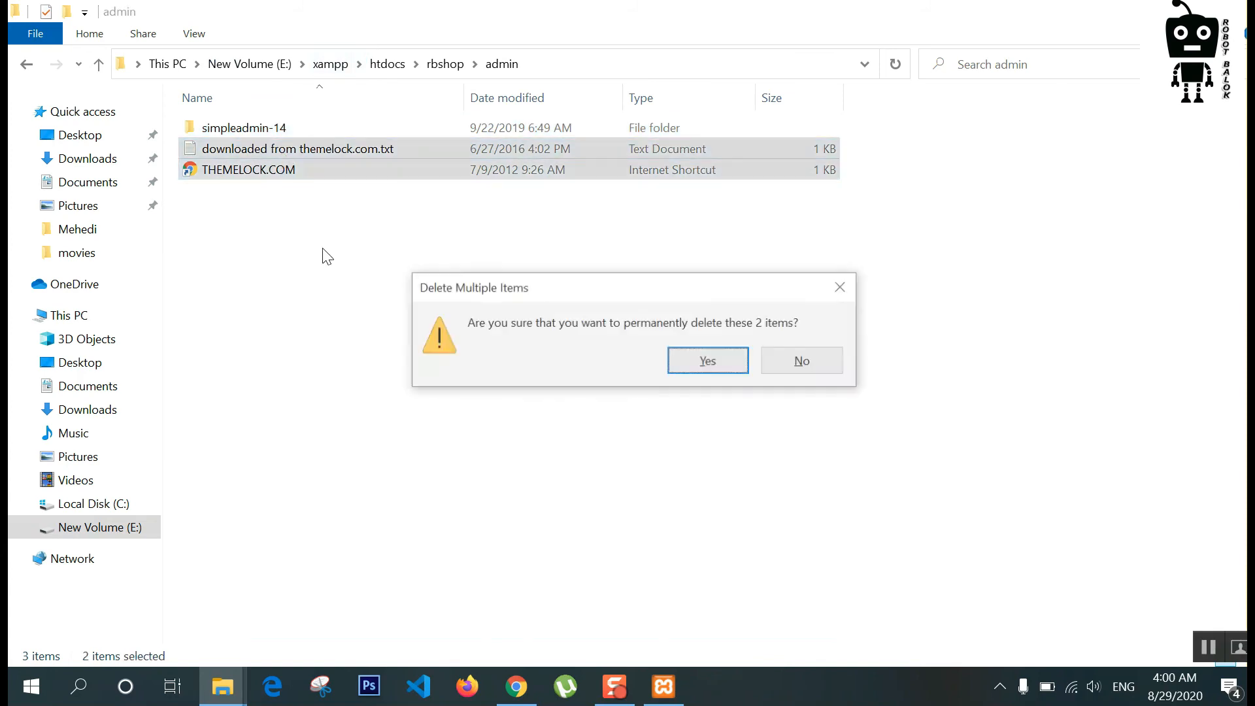
{"action": "key", "text": "Return"}
{"action": "right_click", "coordinate": [323, 248]}
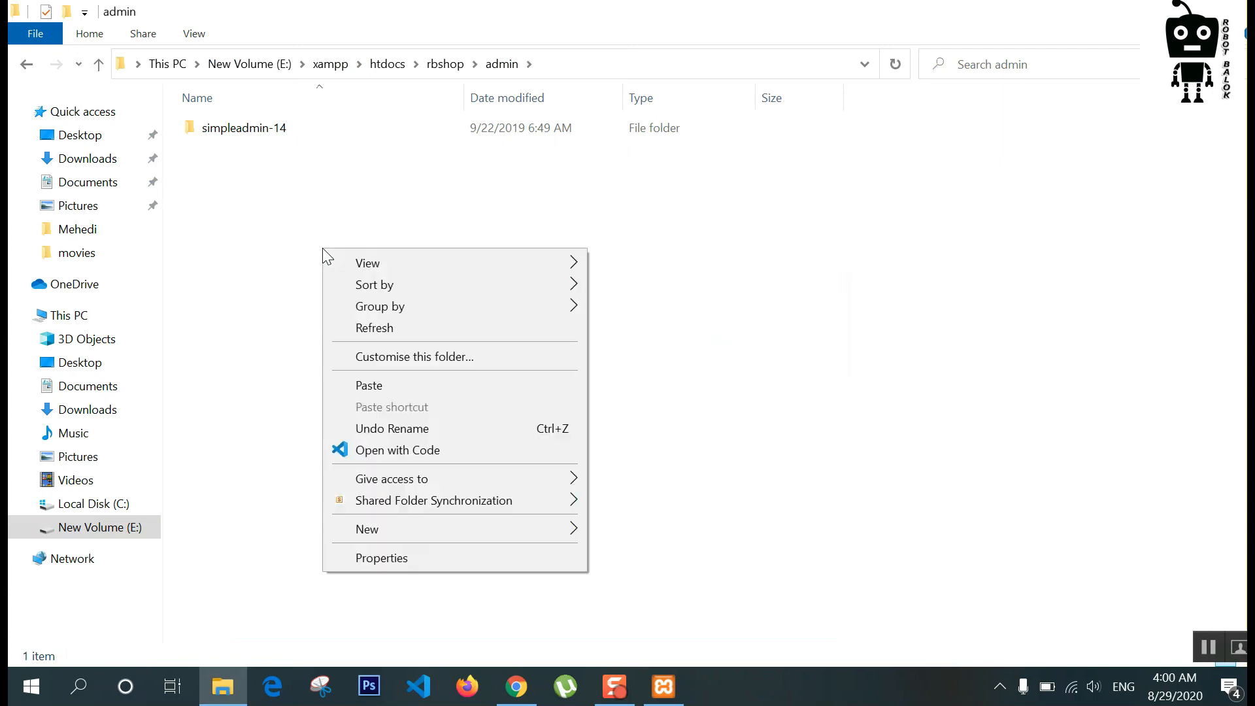
{"action": "left_click", "coordinate": [382, 386]}
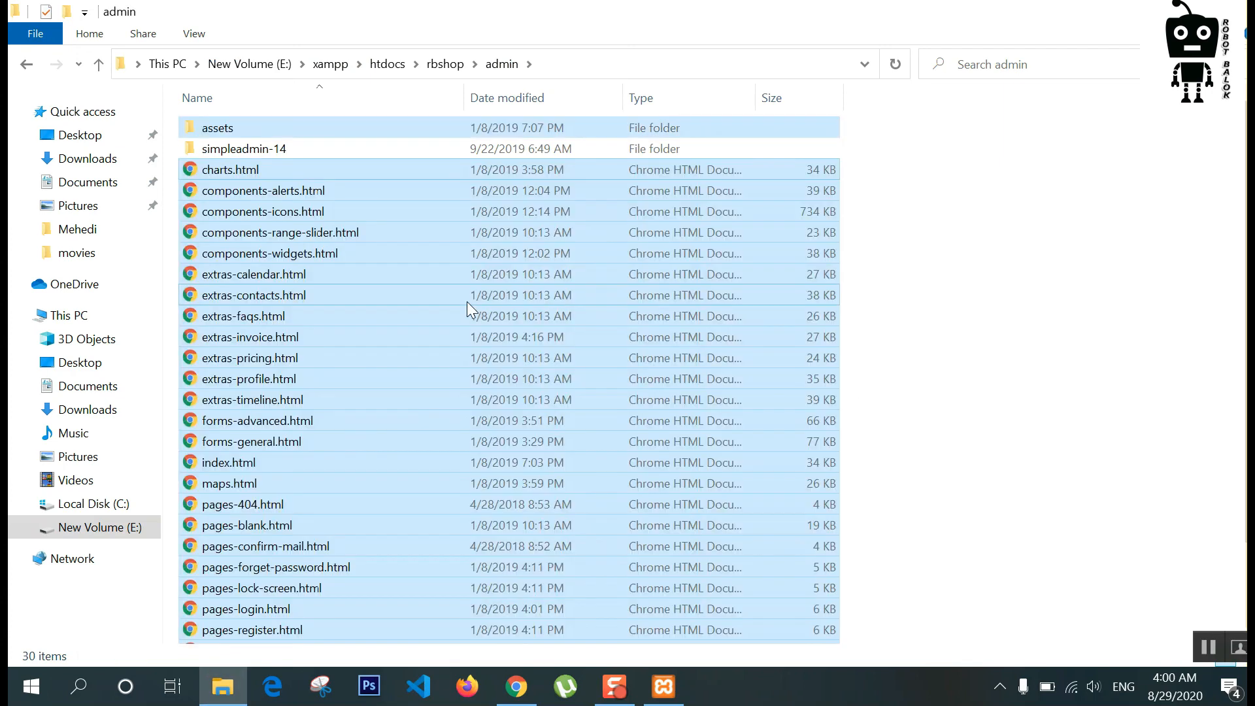
Step: Delete the now-empty nested simpleadmin-14 folder and return to rbshop
{"action": "left_click", "coordinate": [284, 149]}
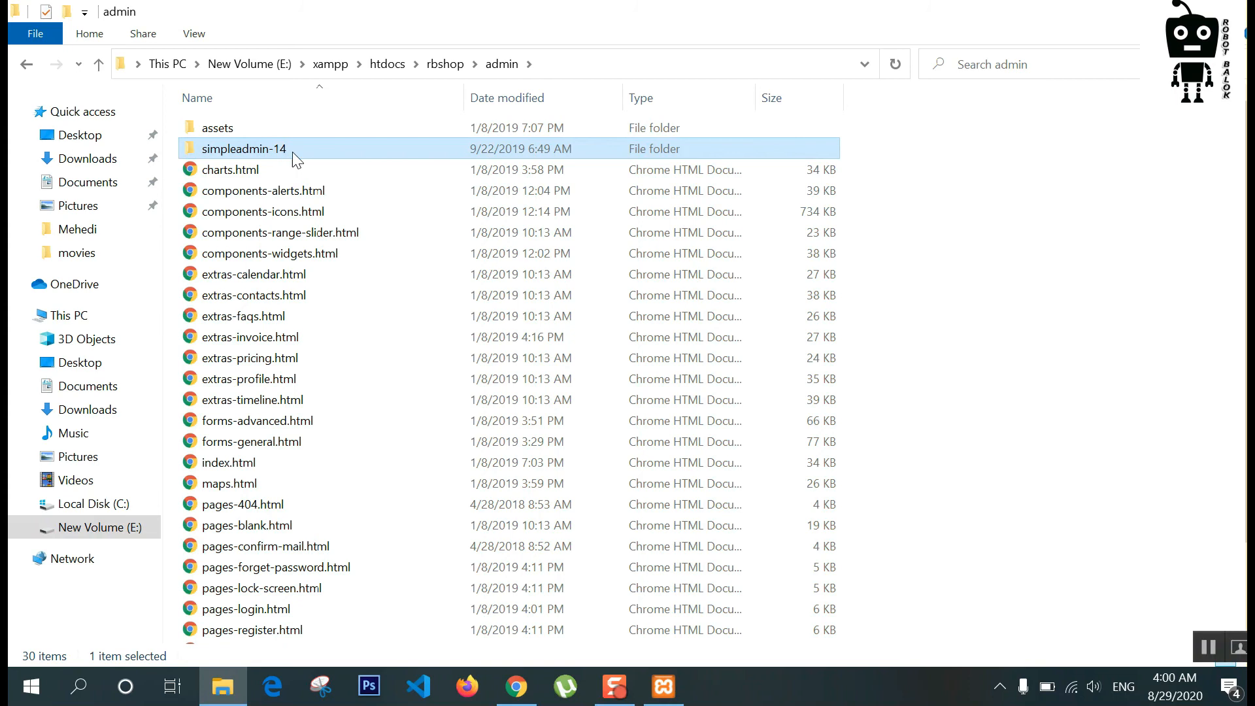
{"action": "right_click", "coordinate": [292, 151]}
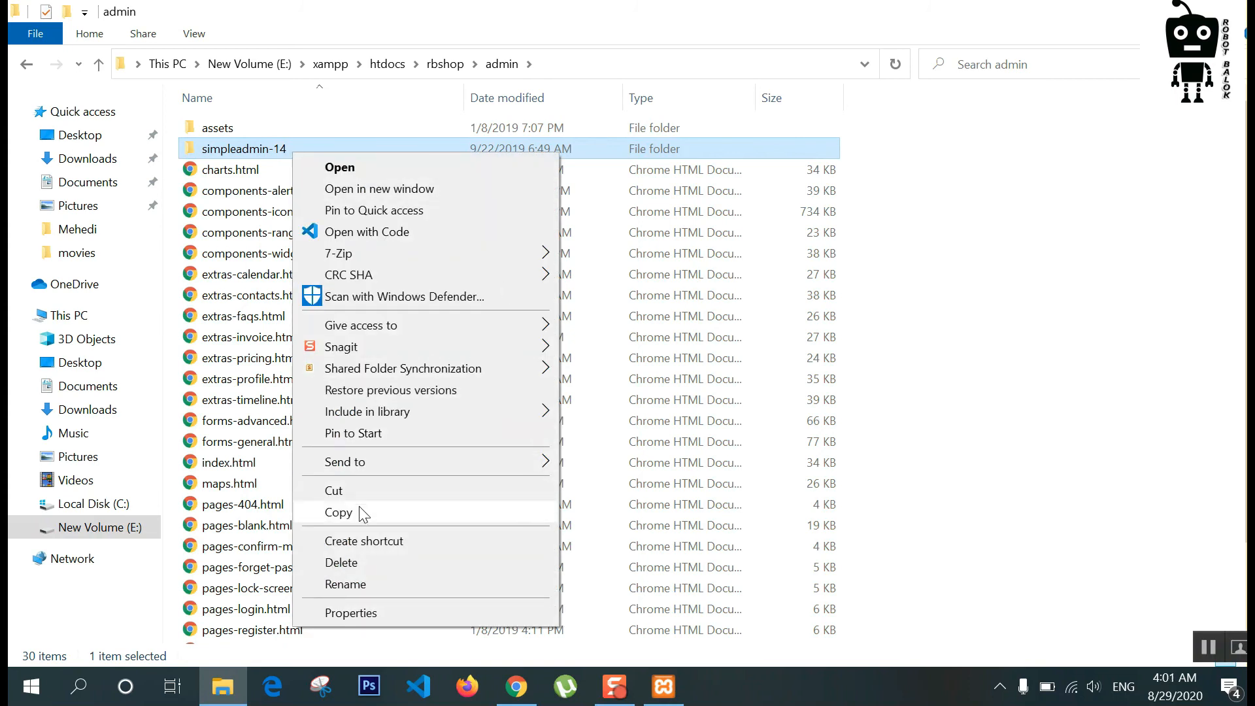
{"action": "left_click", "coordinate": [346, 563]}
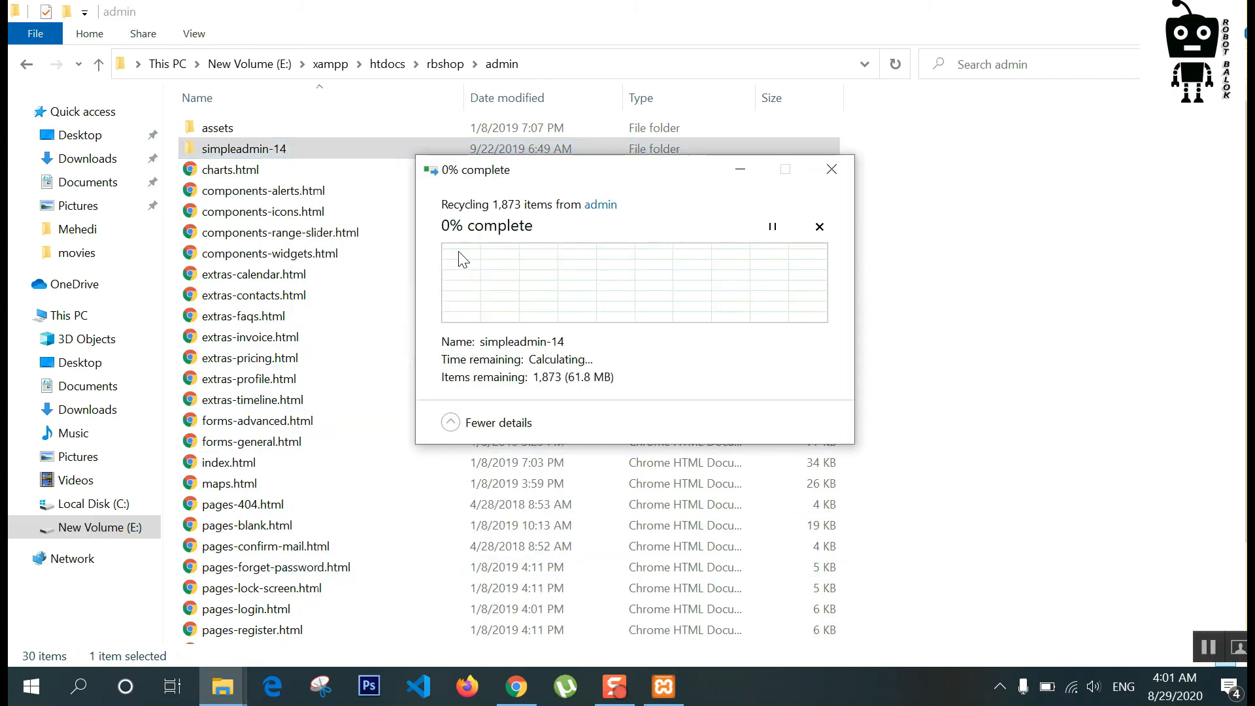
{"action": "left_click", "coordinate": [442, 69]}
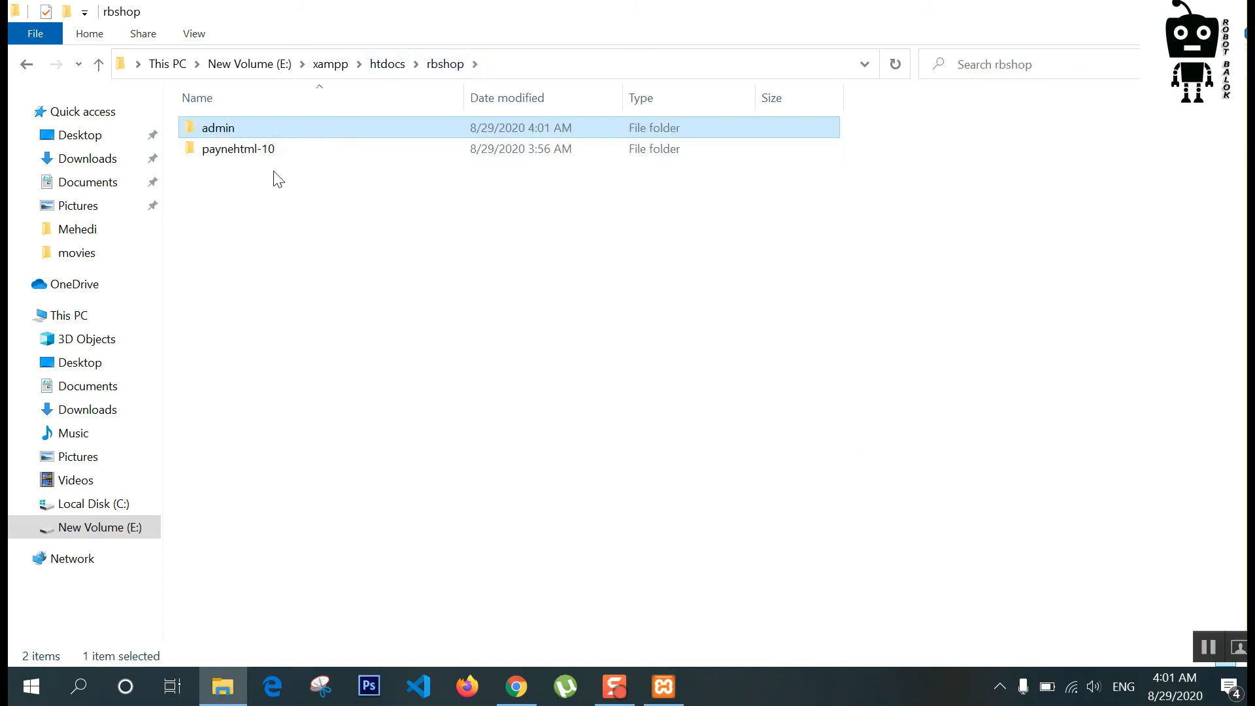
Step: Cut all files from paynehtml-10 > paynehtml-10 > payne and paste them directly into rbshop
{"action": "double_click", "coordinate": [265, 155]}
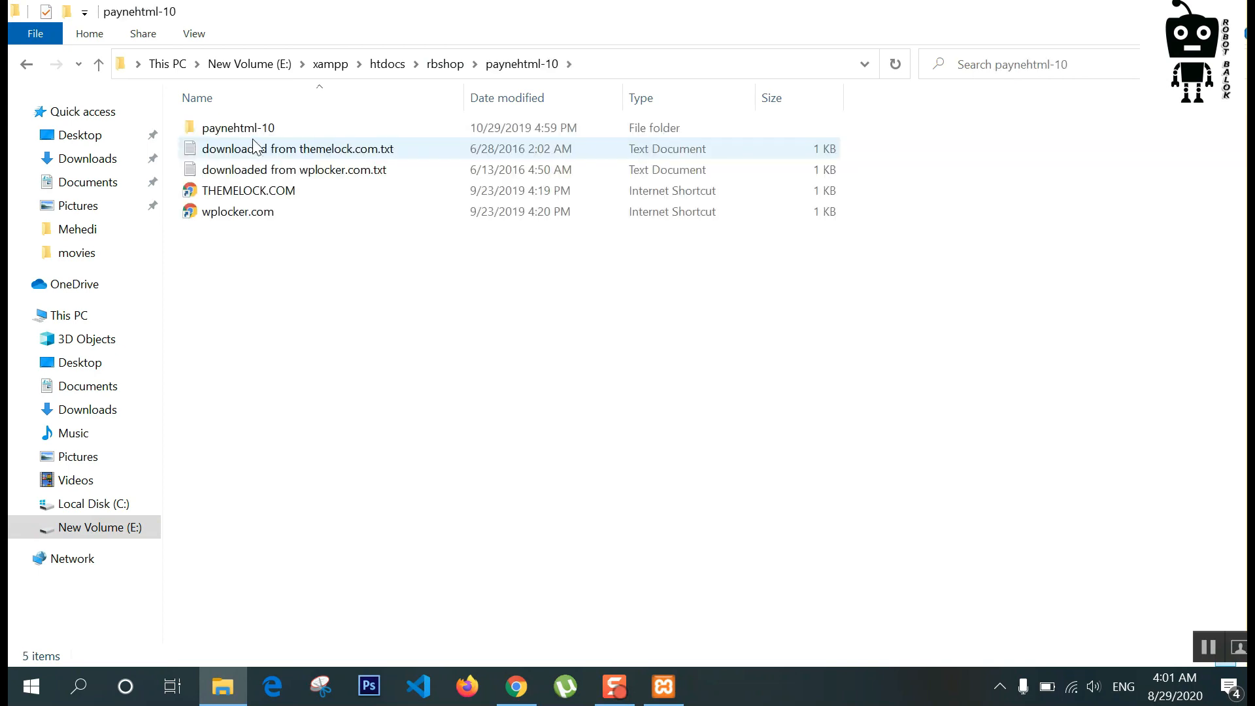
{"action": "double_click", "coordinate": [252, 131]}
{"action": "double_click", "coordinate": [238, 151]}
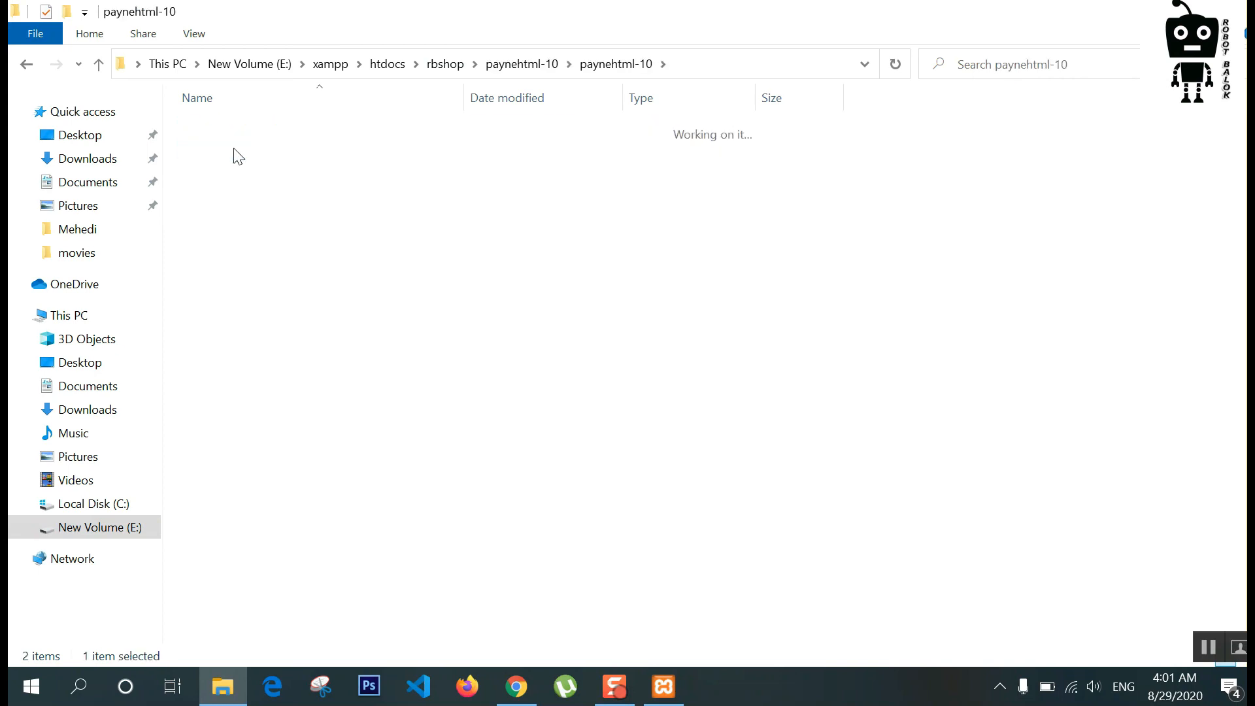
{"action": "key", "text": "ctrl+a"}
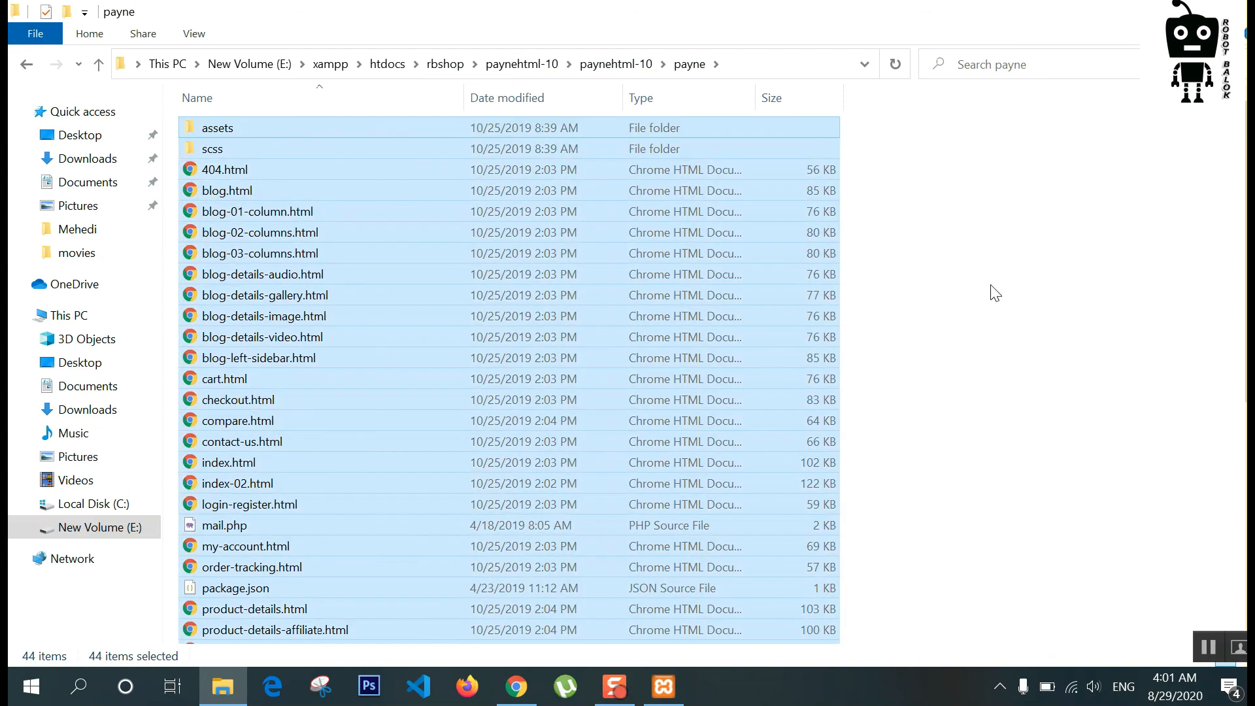
{"action": "right_click", "coordinate": [434, 266]}
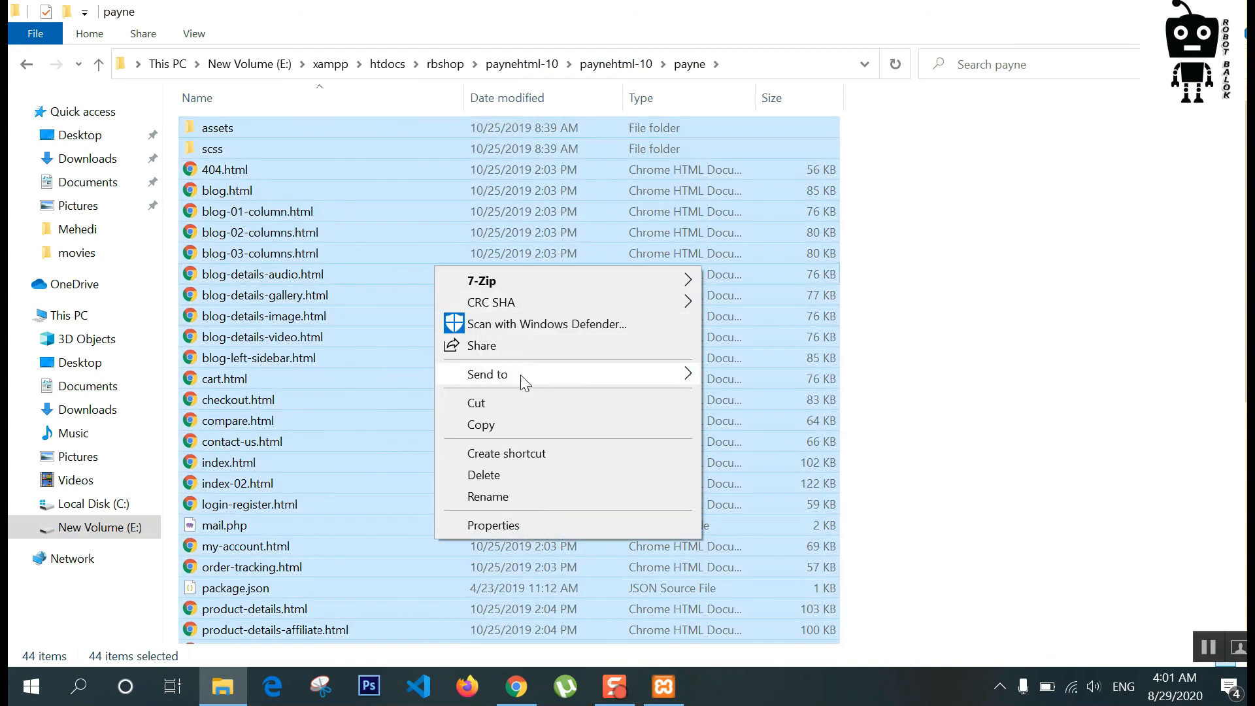
{"action": "left_click", "coordinate": [491, 405]}
{"action": "left_click", "coordinate": [445, 63]}
{"action": "left_click", "coordinate": [493, 289]}
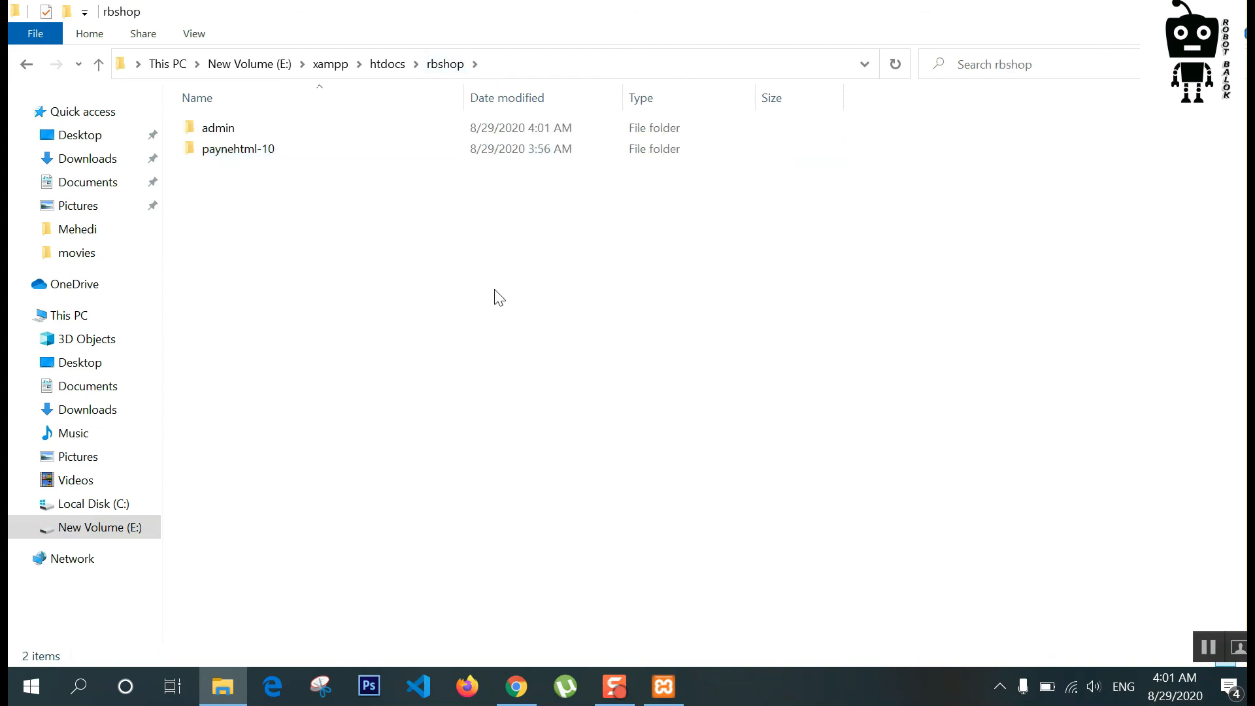
{"action": "right_click", "coordinate": [493, 289]}
{"action": "left_click", "coordinate": [539, 427]}
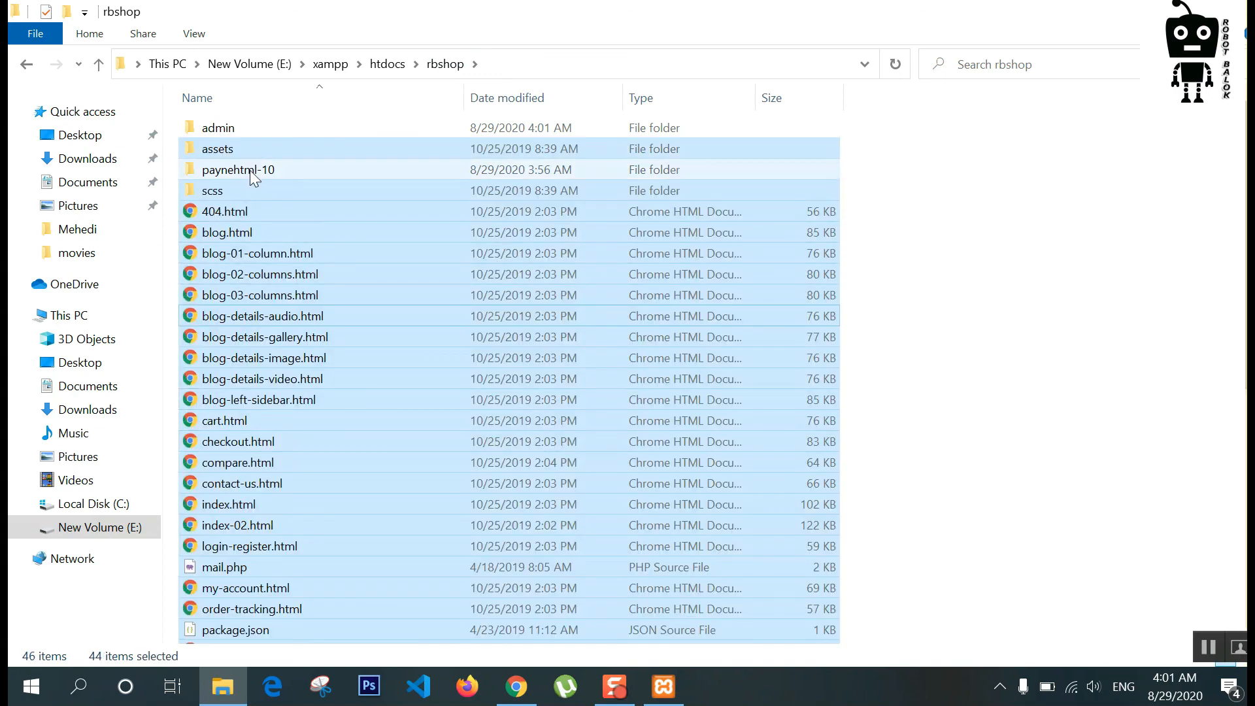
Step: Delete the leftover paynehtml-10 folder and go up to htdocs
{"action": "left_click", "coordinate": [250, 170]}
{"action": "right_click", "coordinate": [250, 170]}
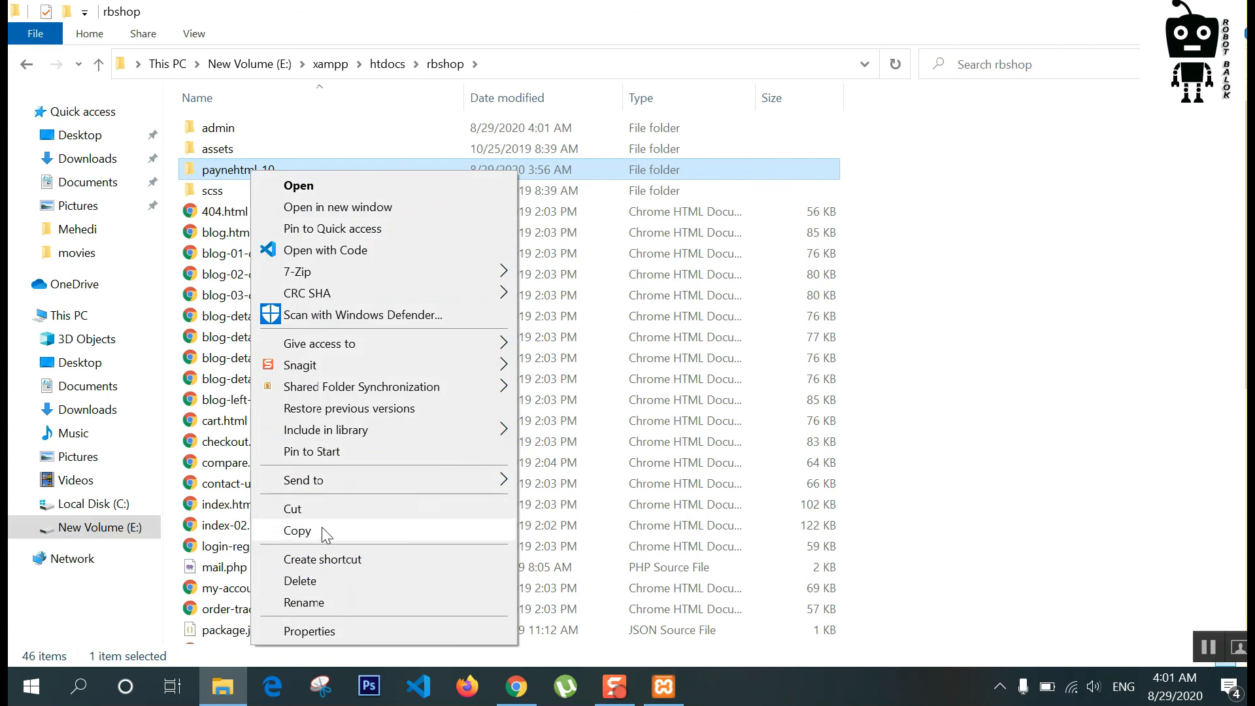
{"action": "left_click", "coordinate": [302, 580]}
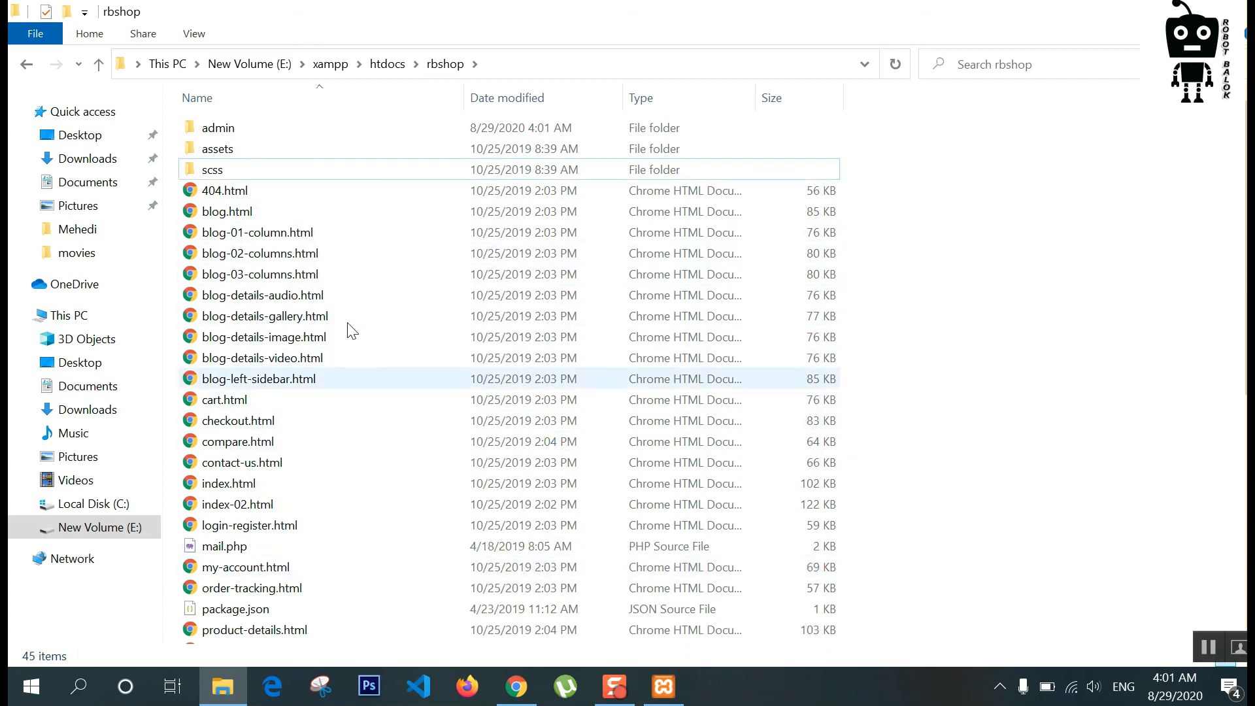
{"action": "left_click", "coordinate": [391, 66]}
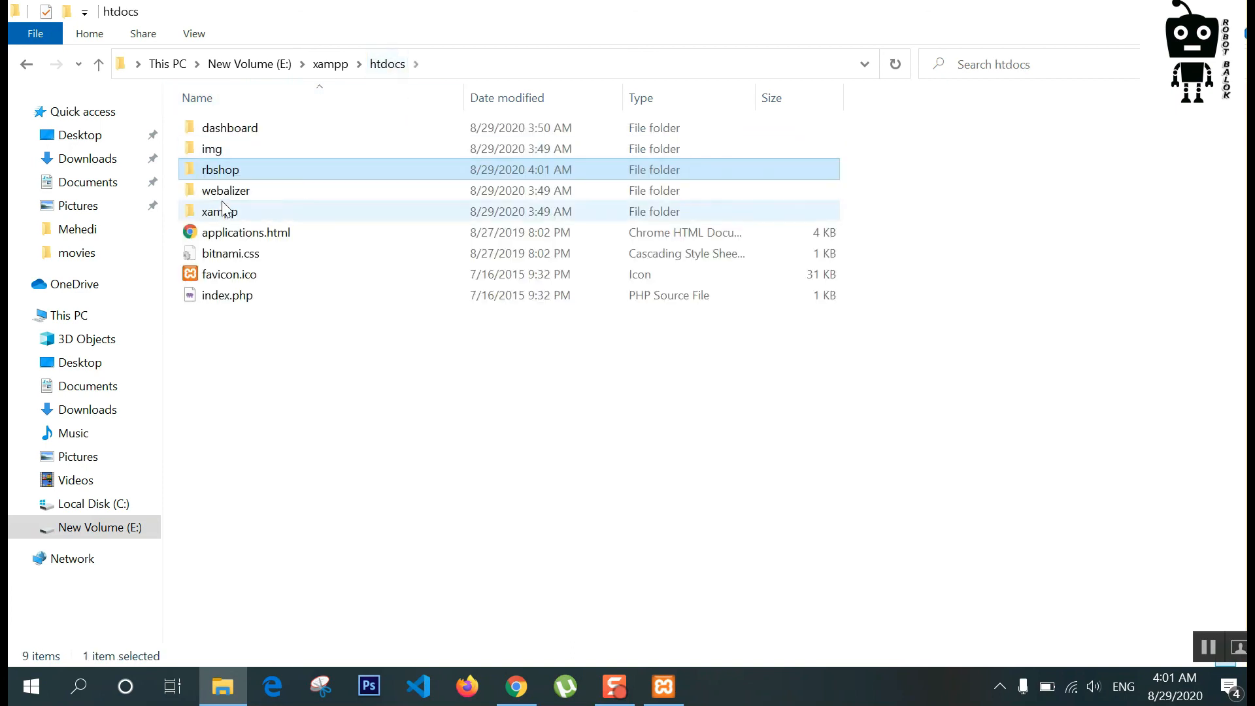
Step: In Chrome, open a fresh tab and close the old Payne and SimpleAdmin template tabs
{"action": "left_click", "coordinate": [516, 686]}
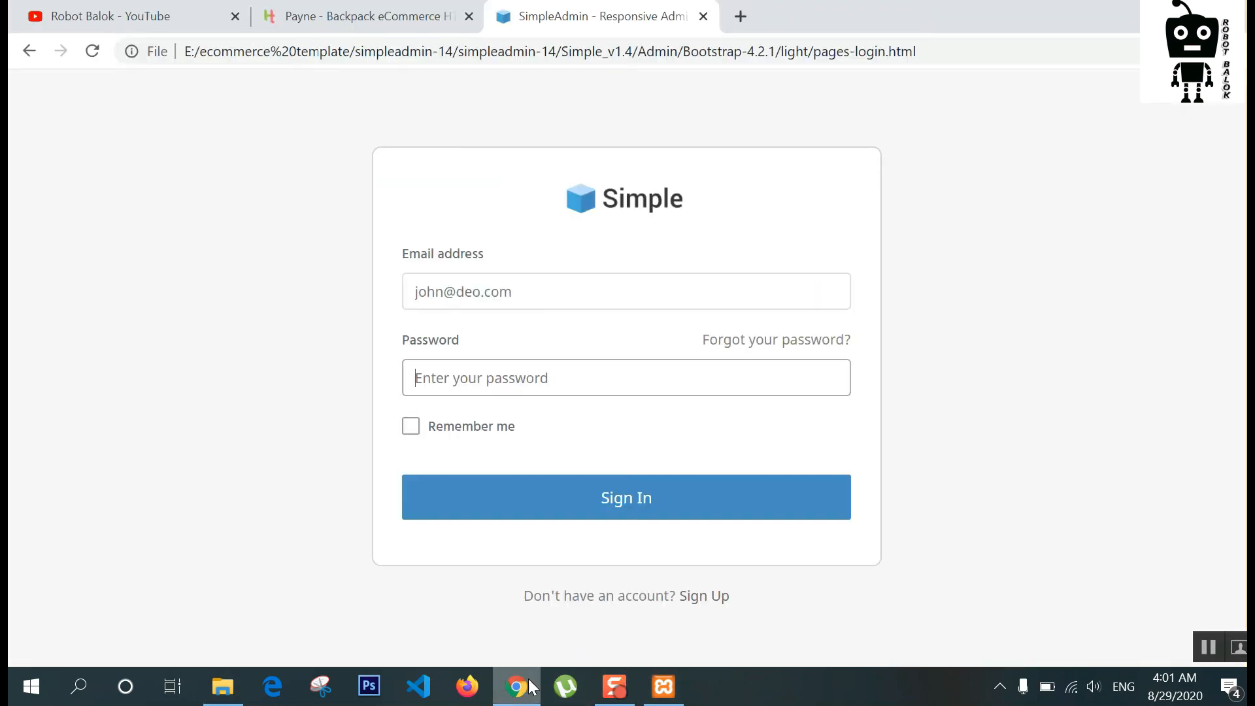
{"action": "left_click", "coordinate": [740, 17]}
{"action": "left_click", "coordinate": [468, 17]}
{"action": "left_click", "coordinate": [467, 19]}
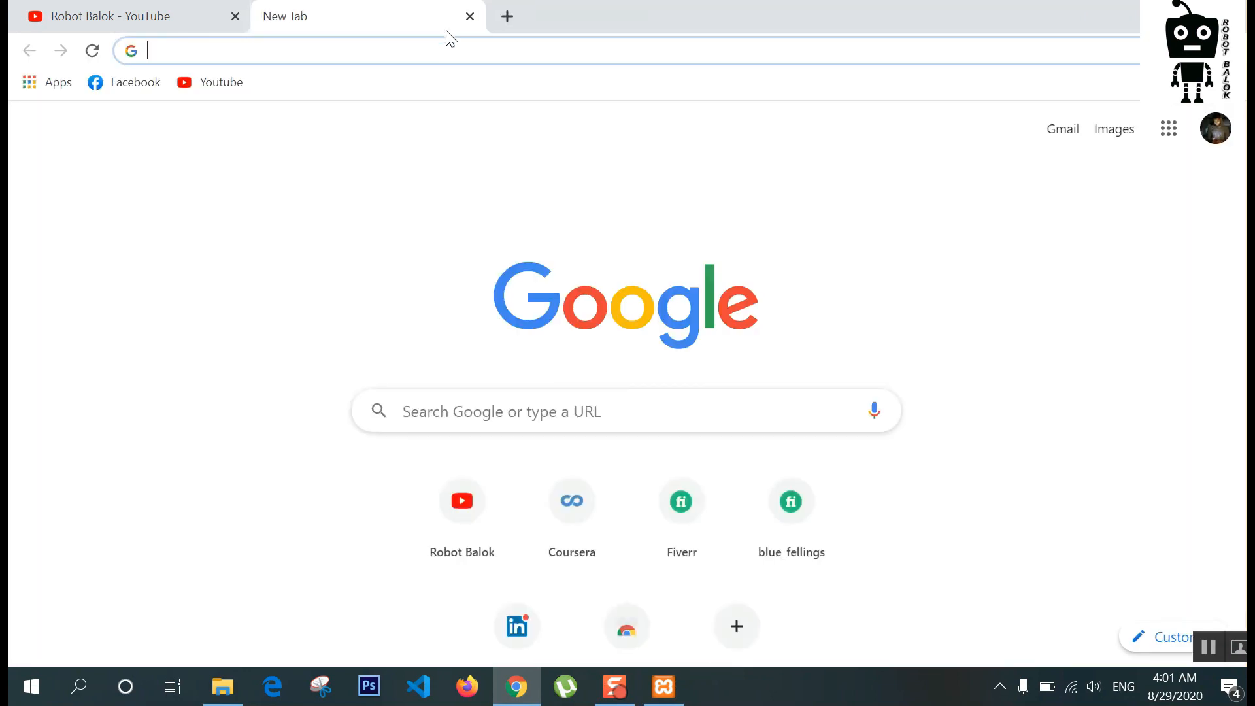
{"action": "left_click", "coordinate": [446, 52]}
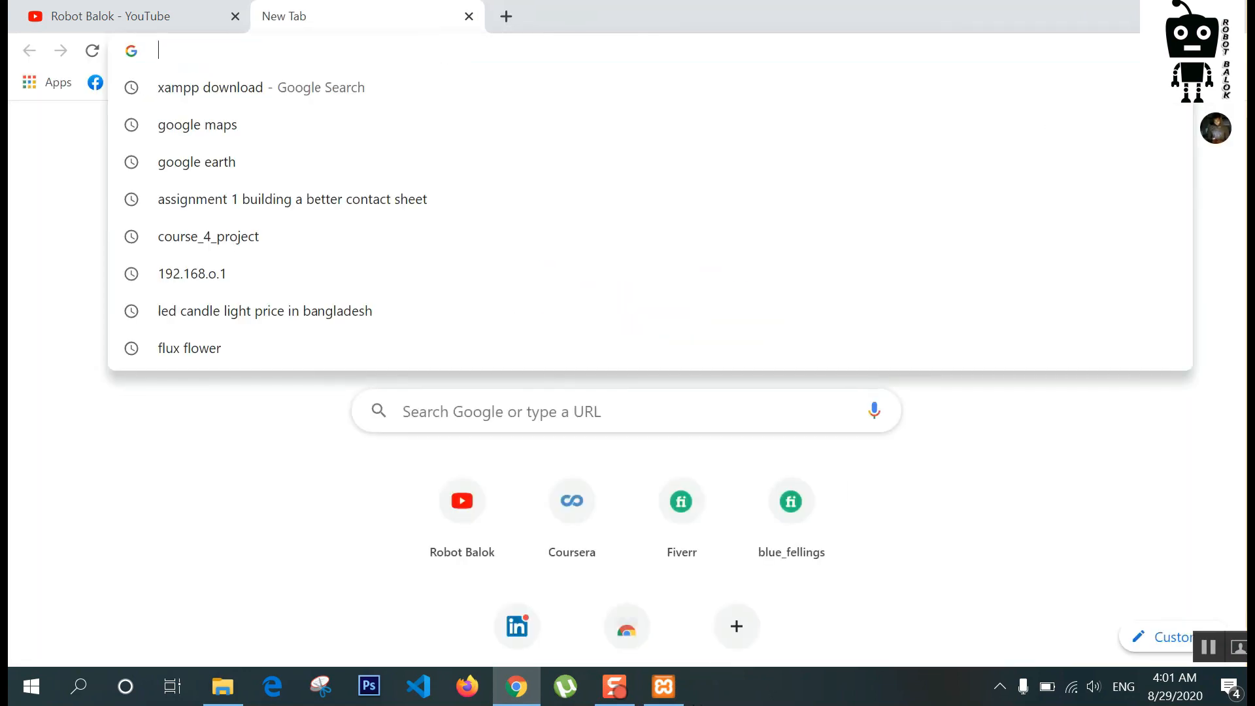
{"action": "left_click", "coordinate": [664, 686]}
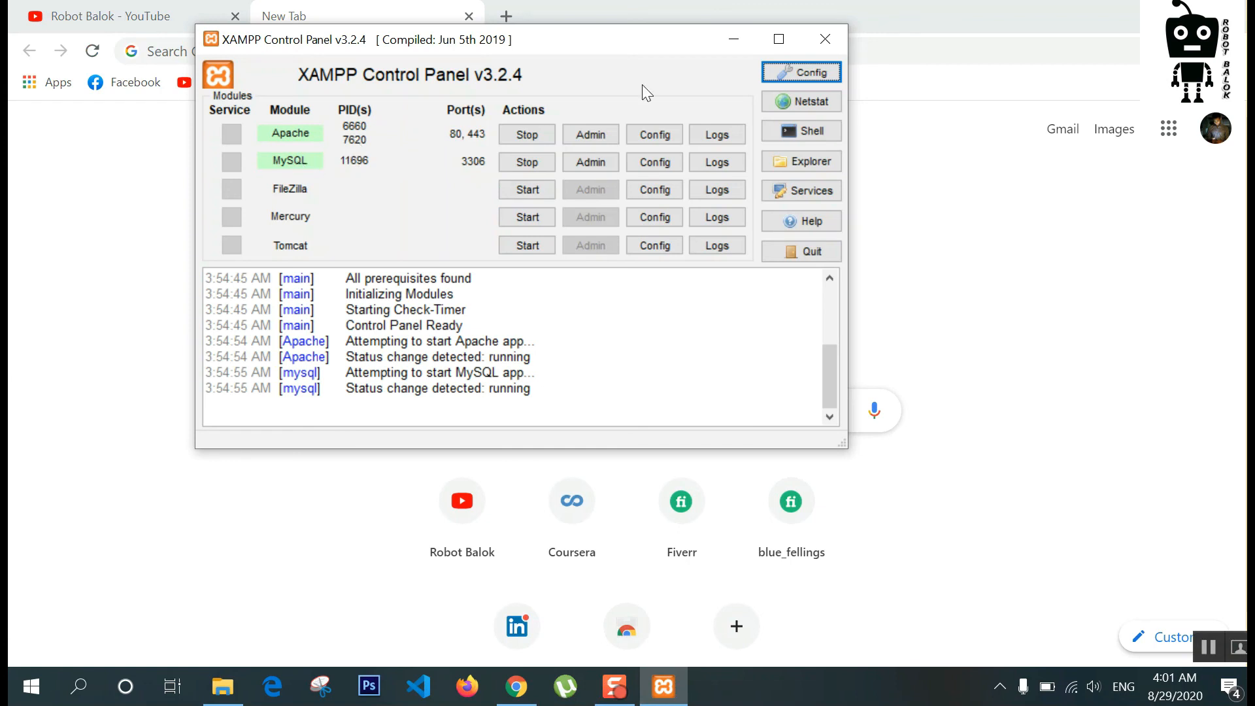
{"action": "left_click", "coordinate": [722, 42]}
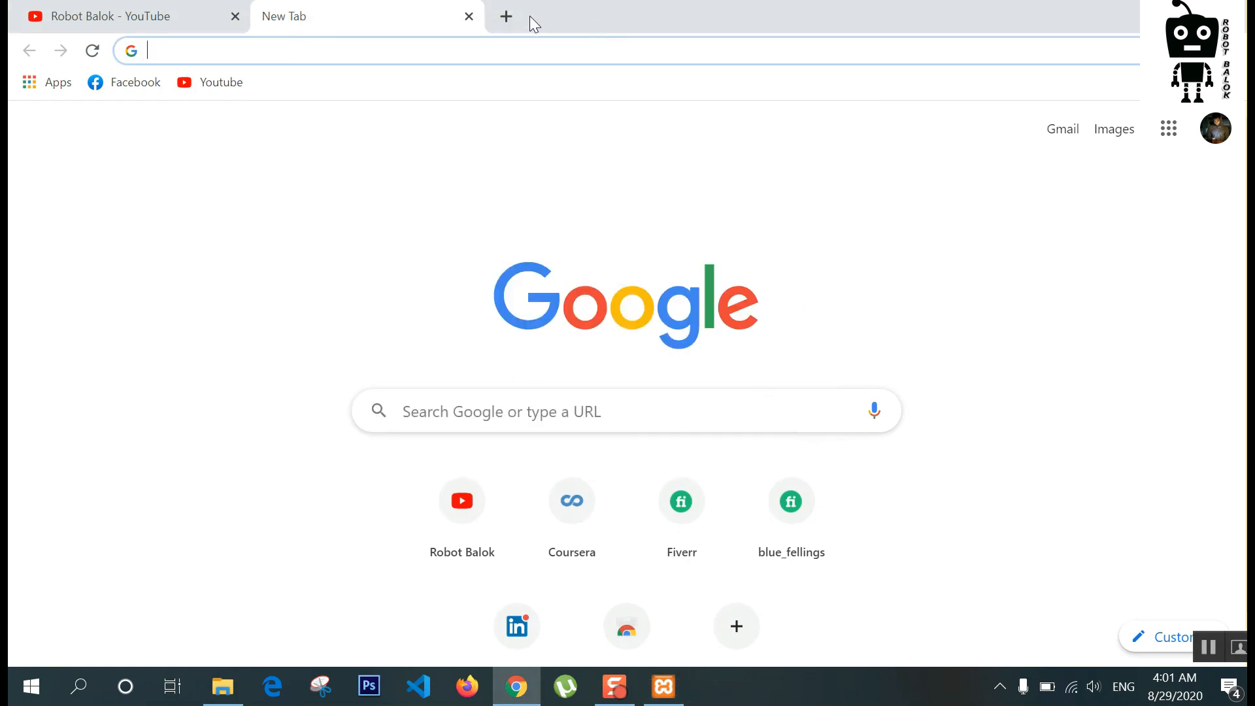
Step: Load the Payne store at localhost/rbshop and look over its Backpack home page
{"action": "type", "text": "localho"}
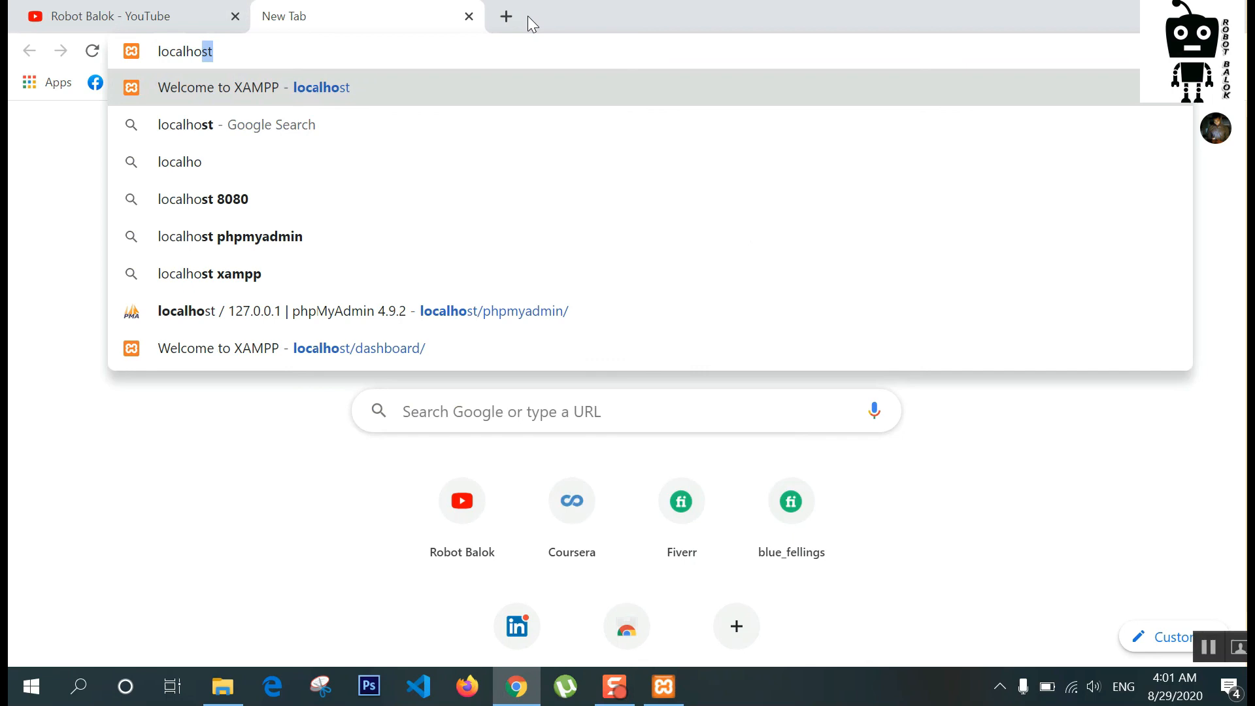
{"action": "type", "text": "st"}
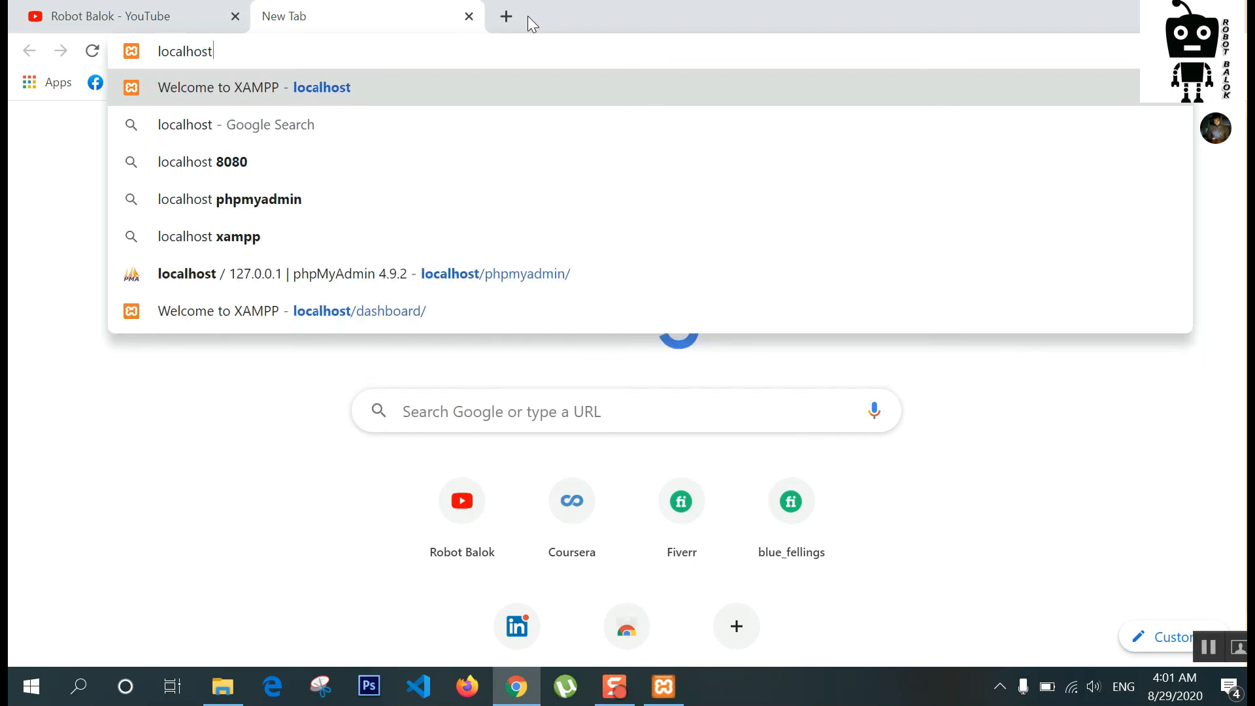
{"action": "type", "text": "/rbs"}
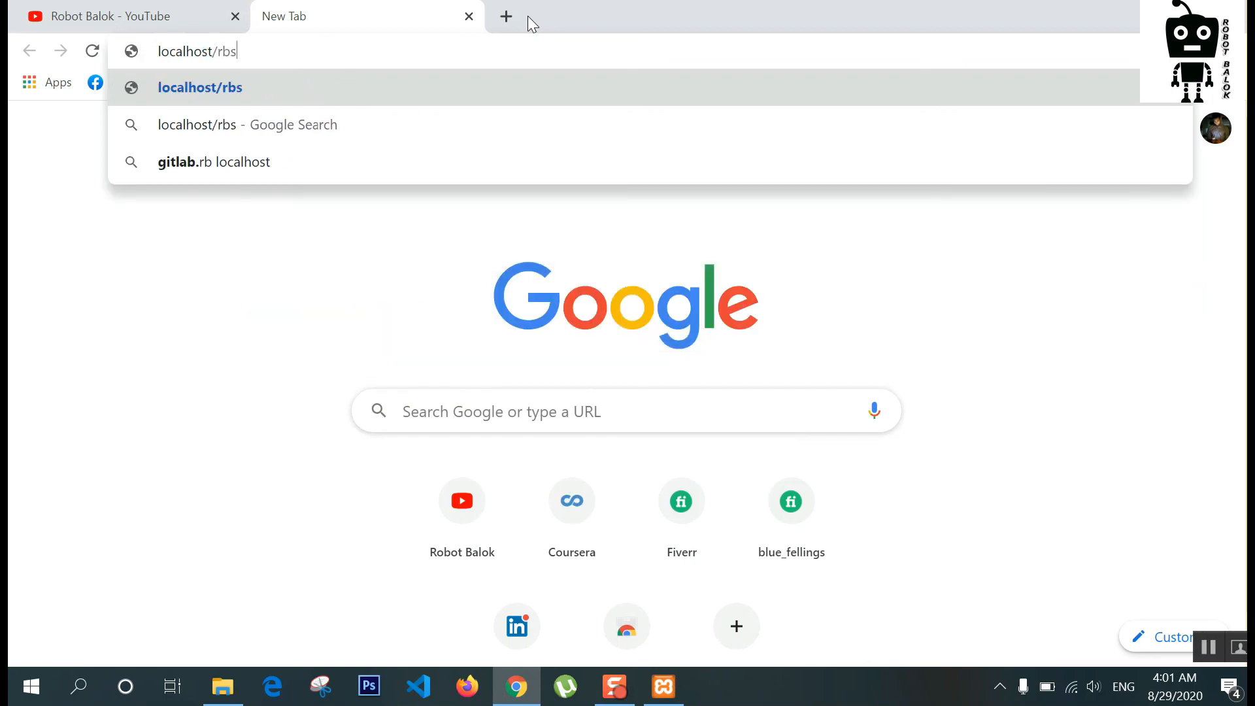
{"action": "type", "text": "hop"}
{"action": "key", "text": "Return"}
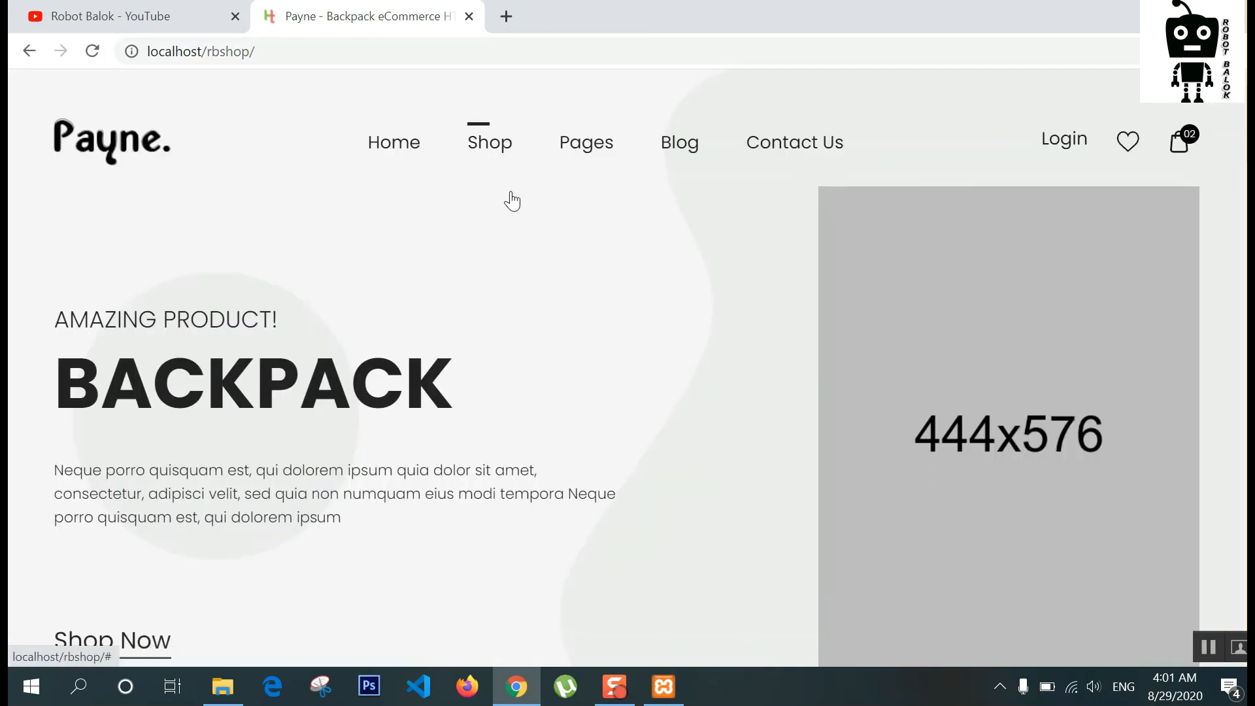
{"action": "mouse_move", "coordinate": [507, 199]}
{"action": "scroll", "coordinate": [589, 473], "scroll_direction": "down", "scroll_amount": 5}
{"action": "scroll", "coordinate": [588, 473], "scroll_direction": "up", "scroll_amount": 5}
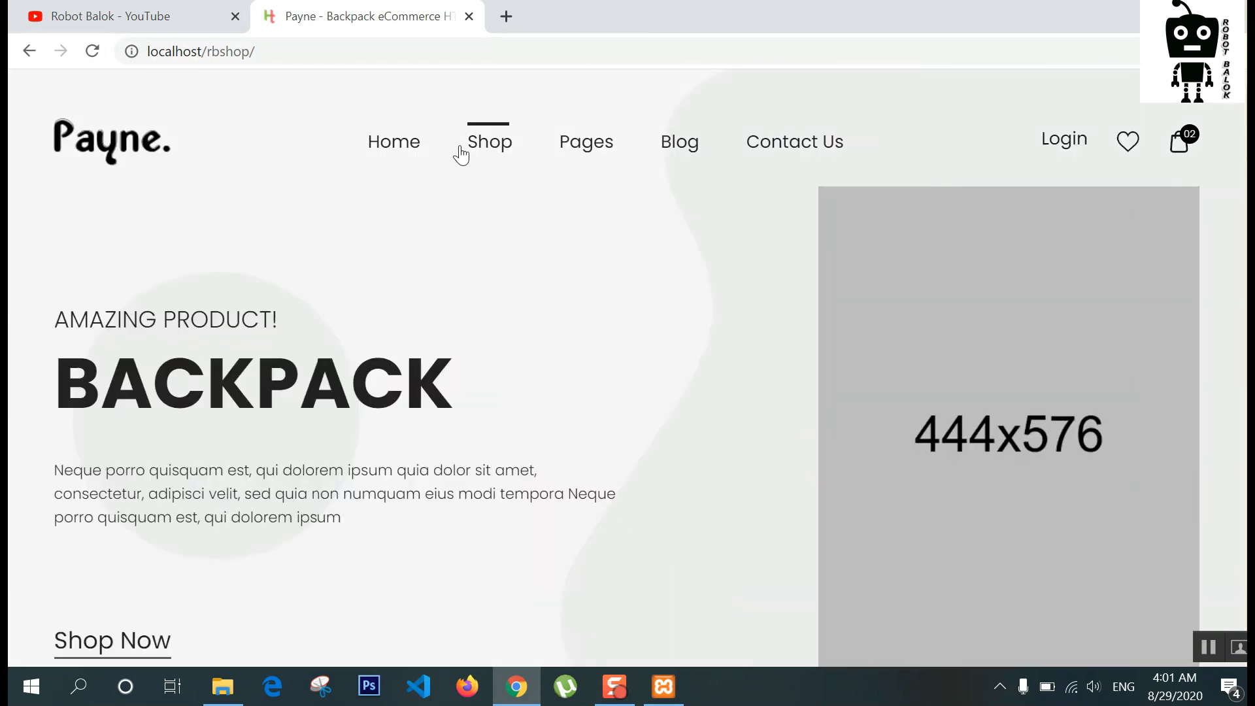
{"action": "mouse_move", "coordinate": [389, 145]}
{"action": "scroll", "coordinate": [422, 347], "scroll_direction": "down", "scroll_amount": 10}
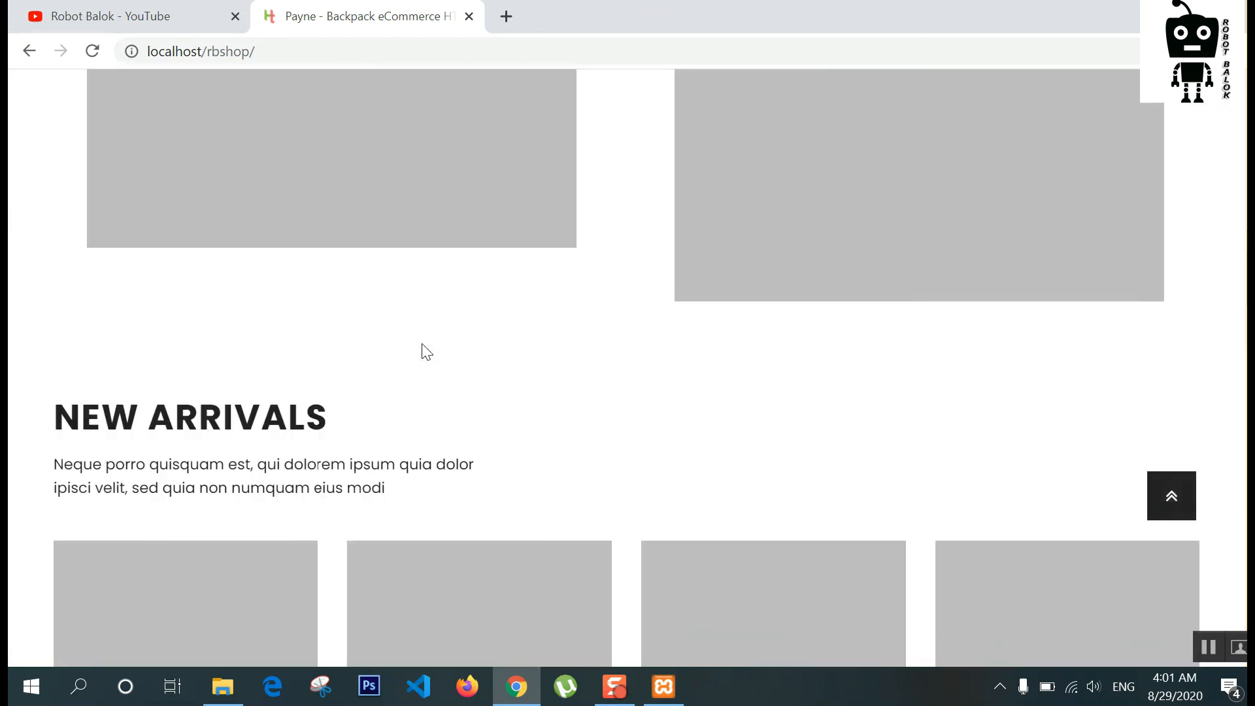
{"action": "scroll", "coordinate": [412, 352], "scroll_direction": "up", "scroll_amount": 5}
{"action": "scroll", "coordinate": [412, 352], "scroll_direction": "up", "scroll_amount": 5}
{"action": "left_click", "coordinate": [345, 51]}
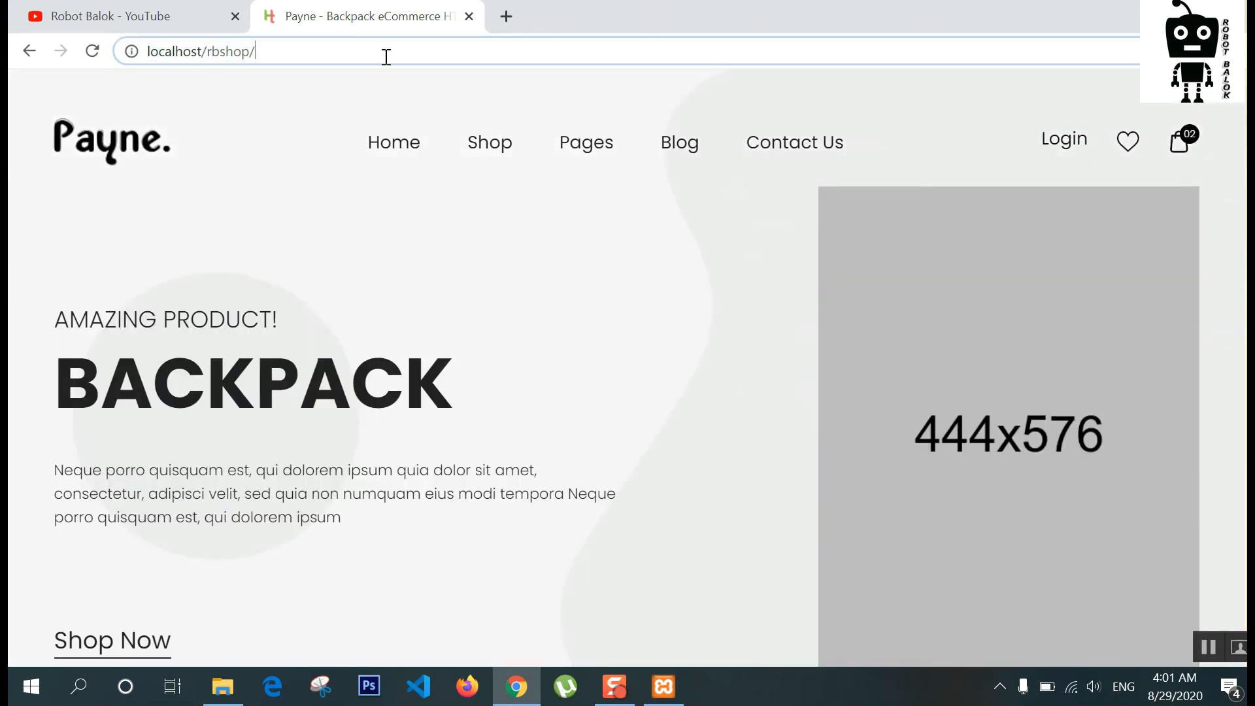
Step: Open the SimpleAdmin dashboard at localhost/rbshop/admin, scroll through it, then return to the YouTube tab
{"action": "type", "text": "admin"}
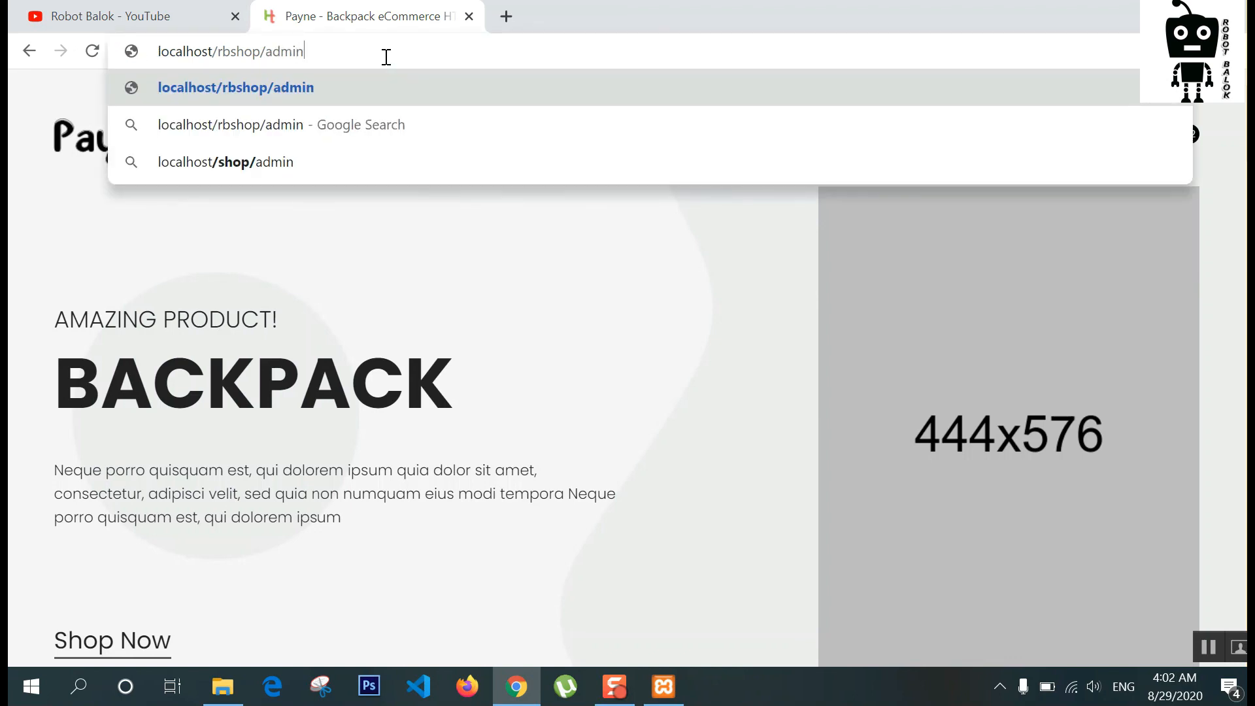
{"action": "key", "text": "Return"}
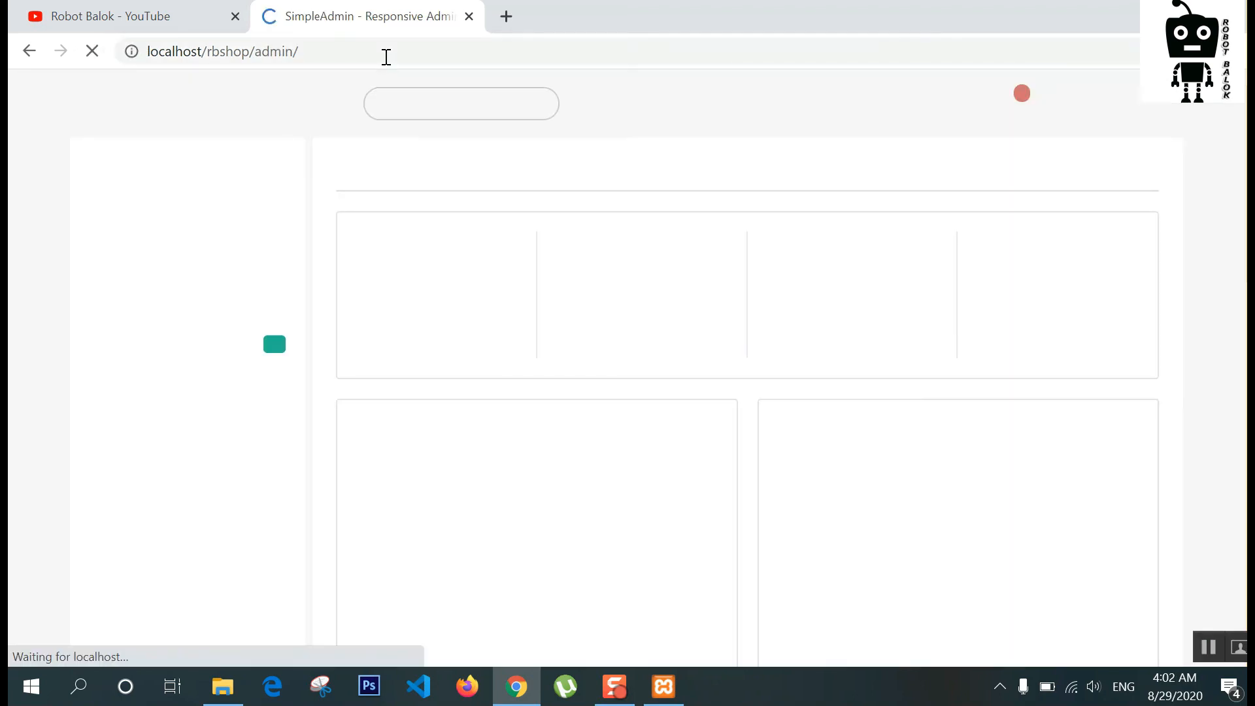
{"action": "scroll", "coordinate": [272, 317], "scroll_direction": "down", "scroll_amount": 10}
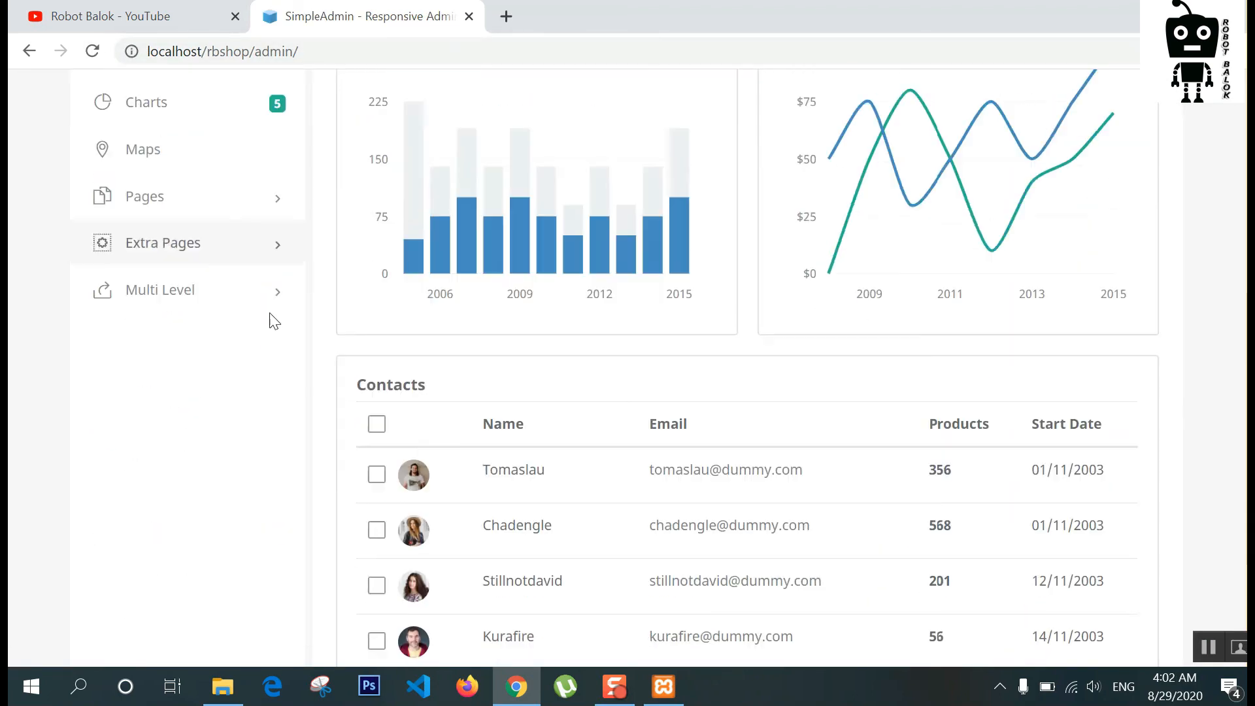
{"action": "scroll", "coordinate": [272, 325], "scroll_direction": "up", "scroll_amount": 10}
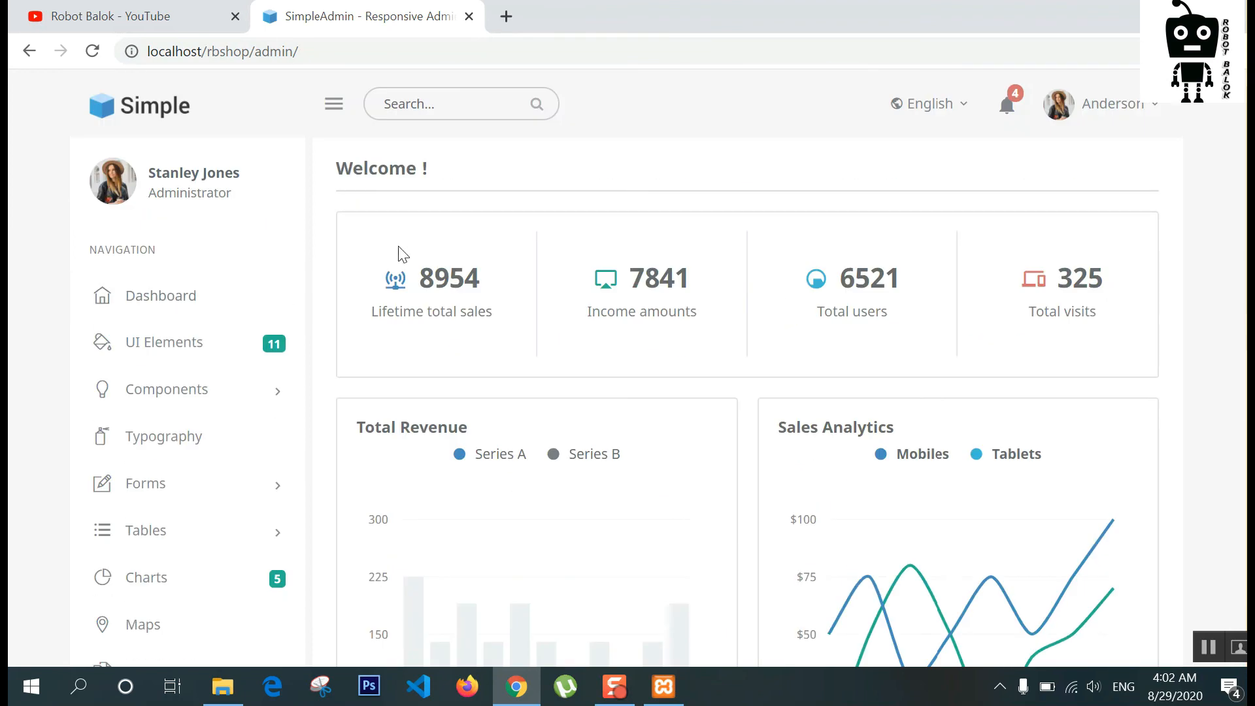
{"action": "scroll", "coordinate": [405, 261], "scroll_direction": "down", "scroll_amount": 7}
{"action": "scroll", "coordinate": [298, 266], "scroll_direction": "up", "scroll_amount": 8}
{"action": "left_click", "coordinate": [46, 10]}
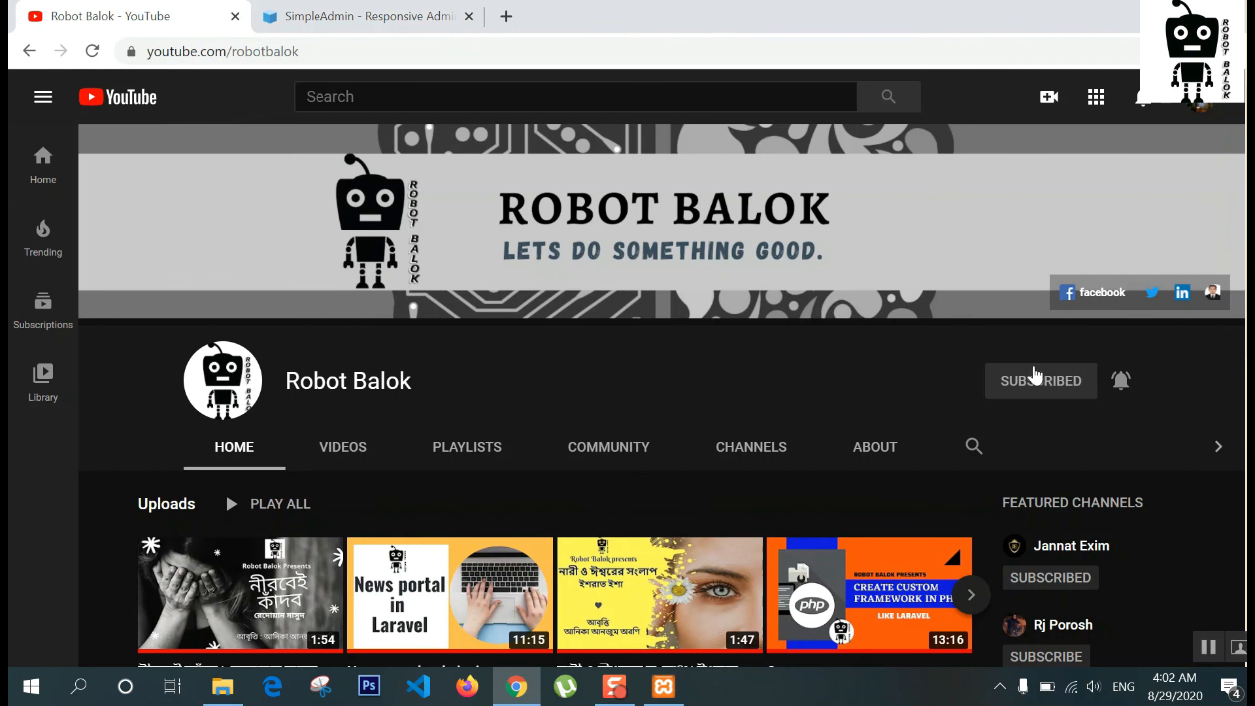